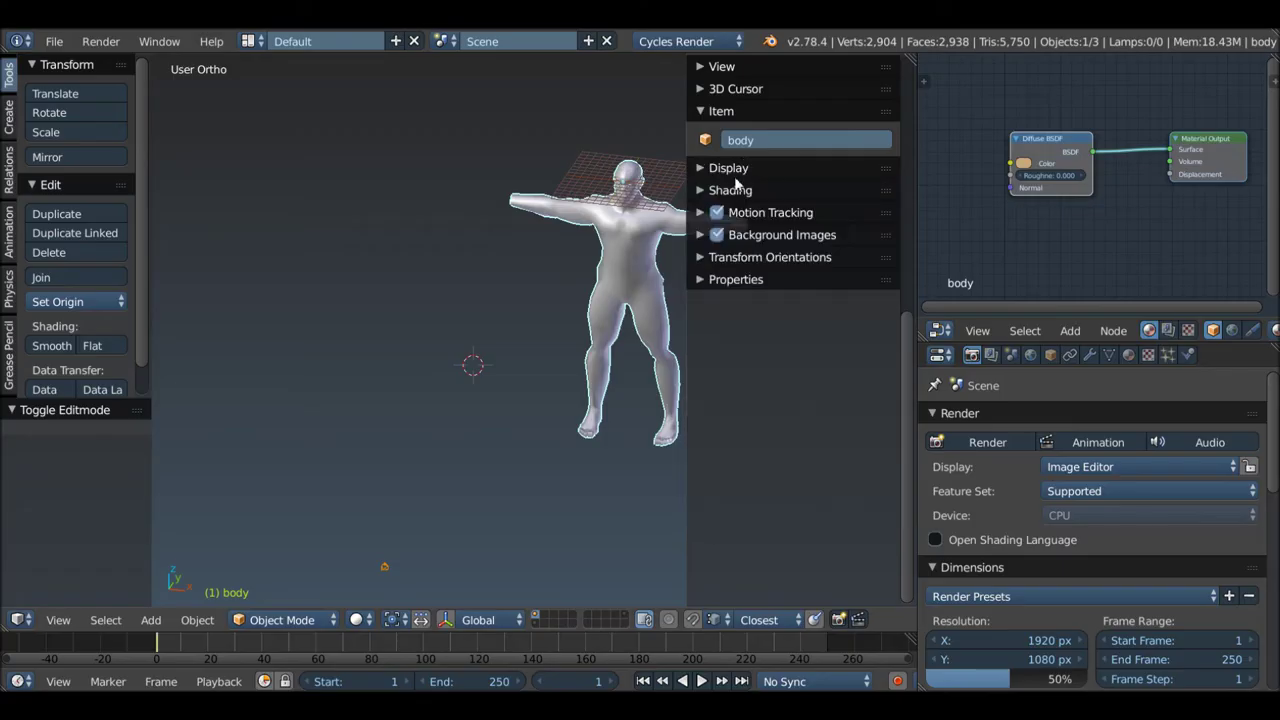
# Step: Expand the Display panel in the 3D viewport's properties sidebar
pyautogui.click(732, 167)
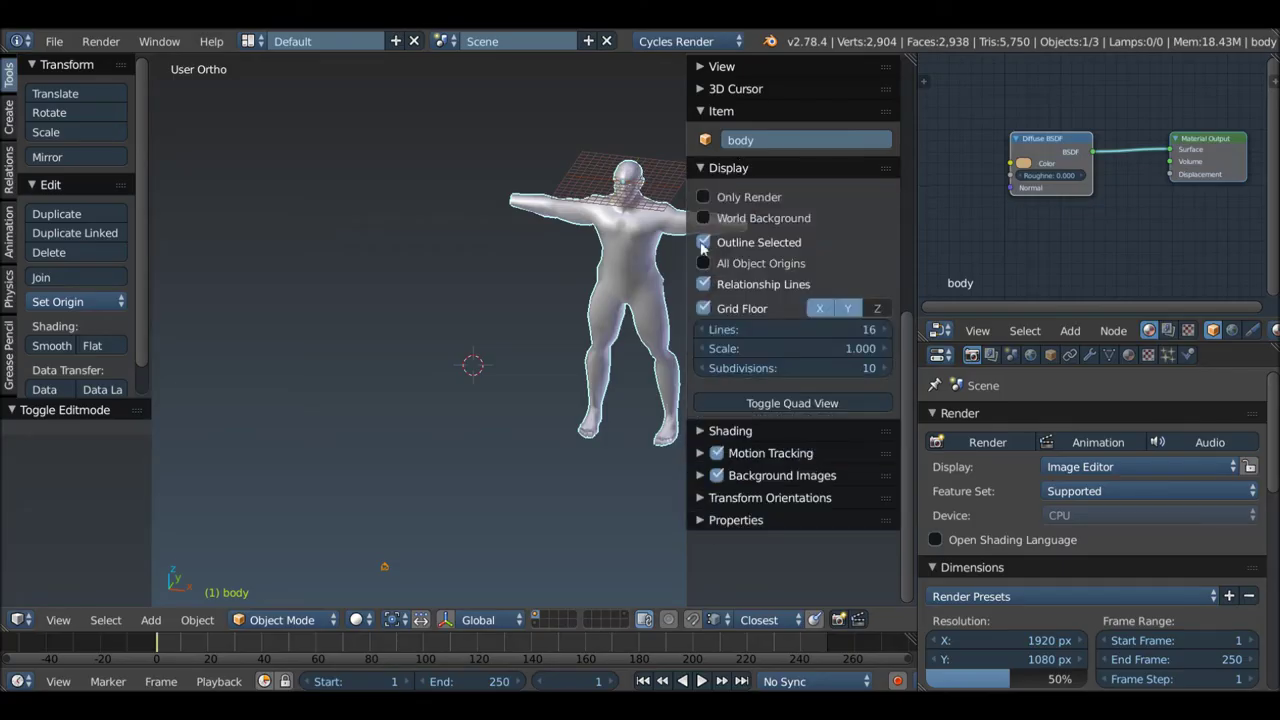
# Step: Turn off Grid Floor, hide the sidebar, and send the camera to a hidden layer
pyautogui.click(704, 308)
pyautogui.press('n')
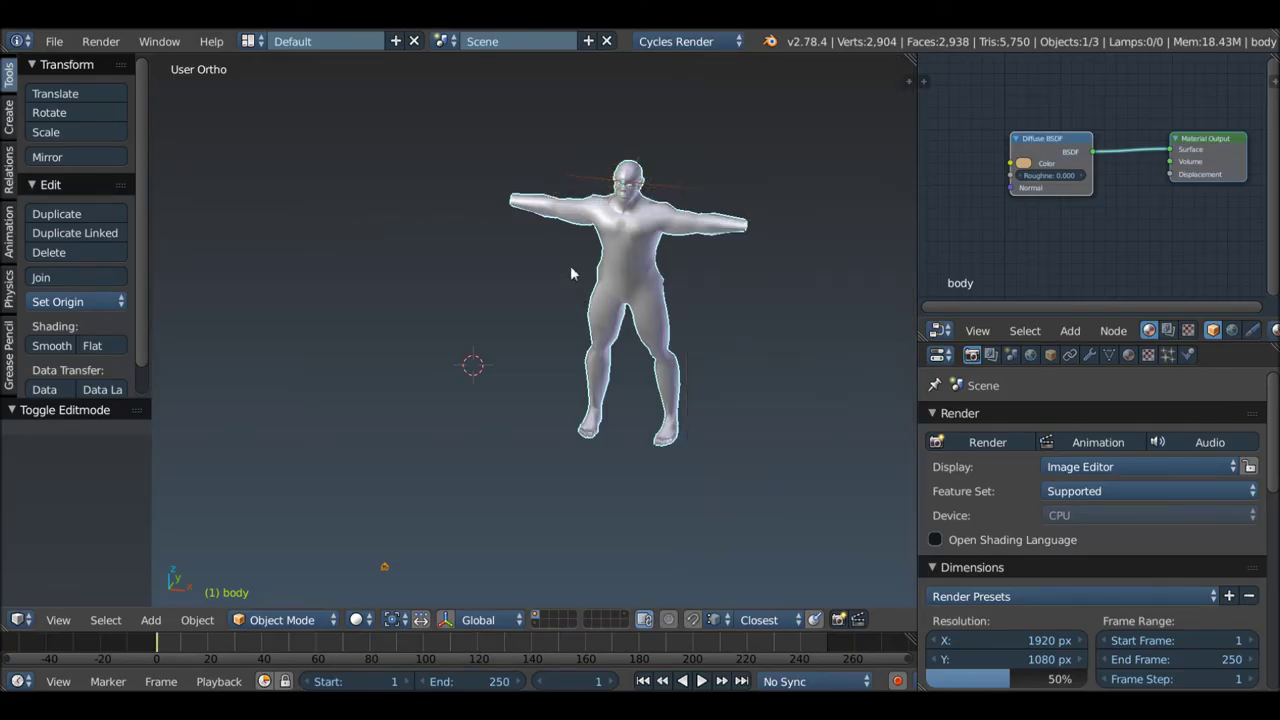
pyautogui.moveTo(570, 265); pyautogui.dragTo(535, 340, button='middle')
pyautogui.rightClick(543, 360)
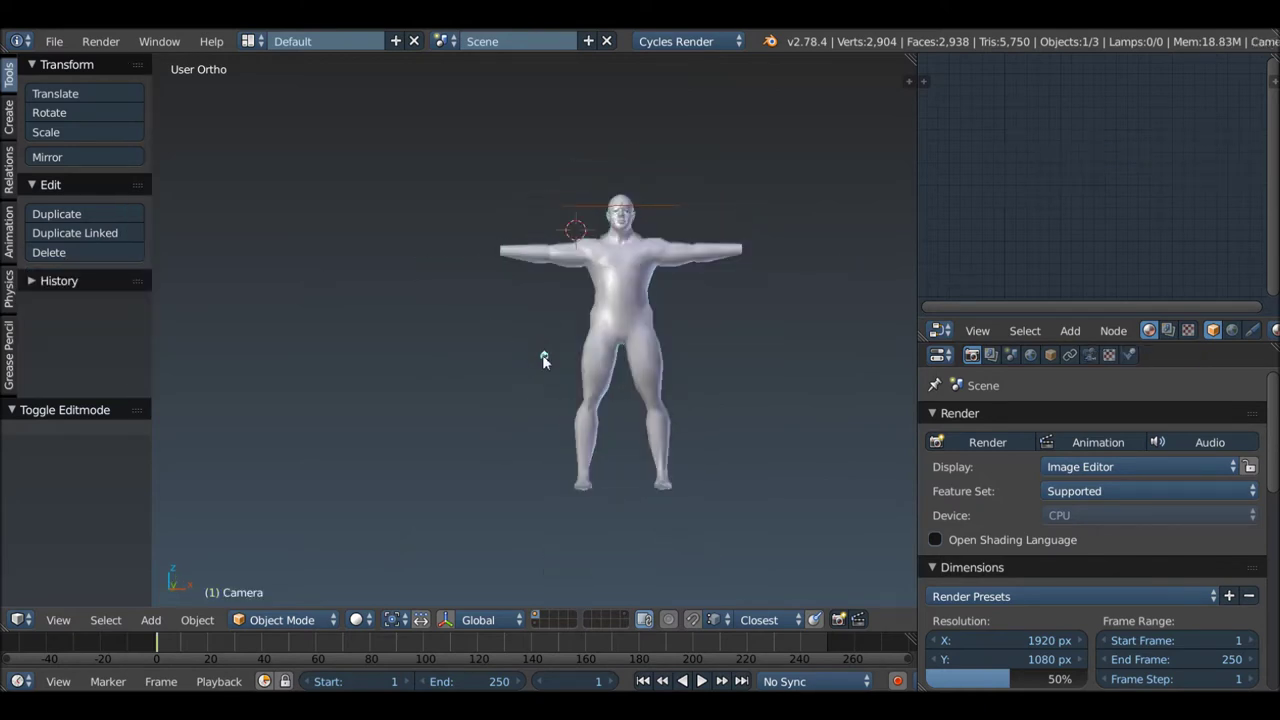
pyautogui.press('m')
pyautogui.click(709, 400)
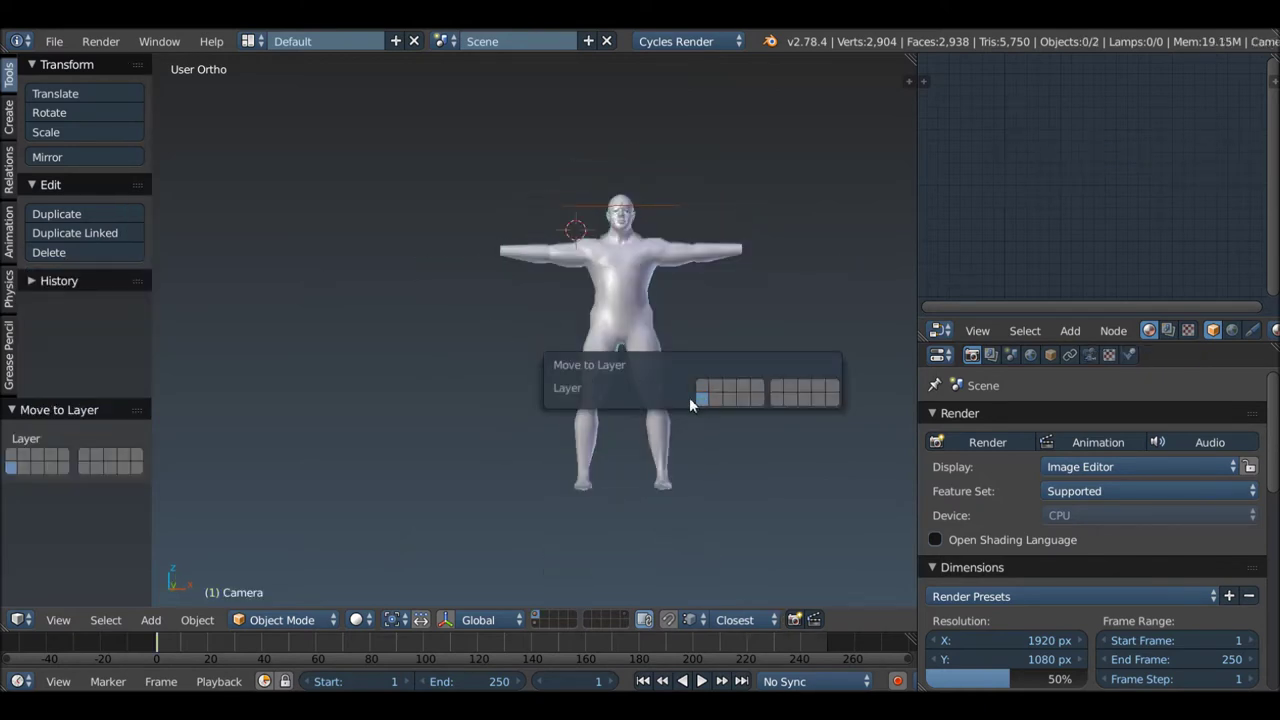
# Step: Select the body mesh and enter Edit Mode on it
pyautogui.rightClick(611, 245)
pyautogui.scroll(5, 630, 250)
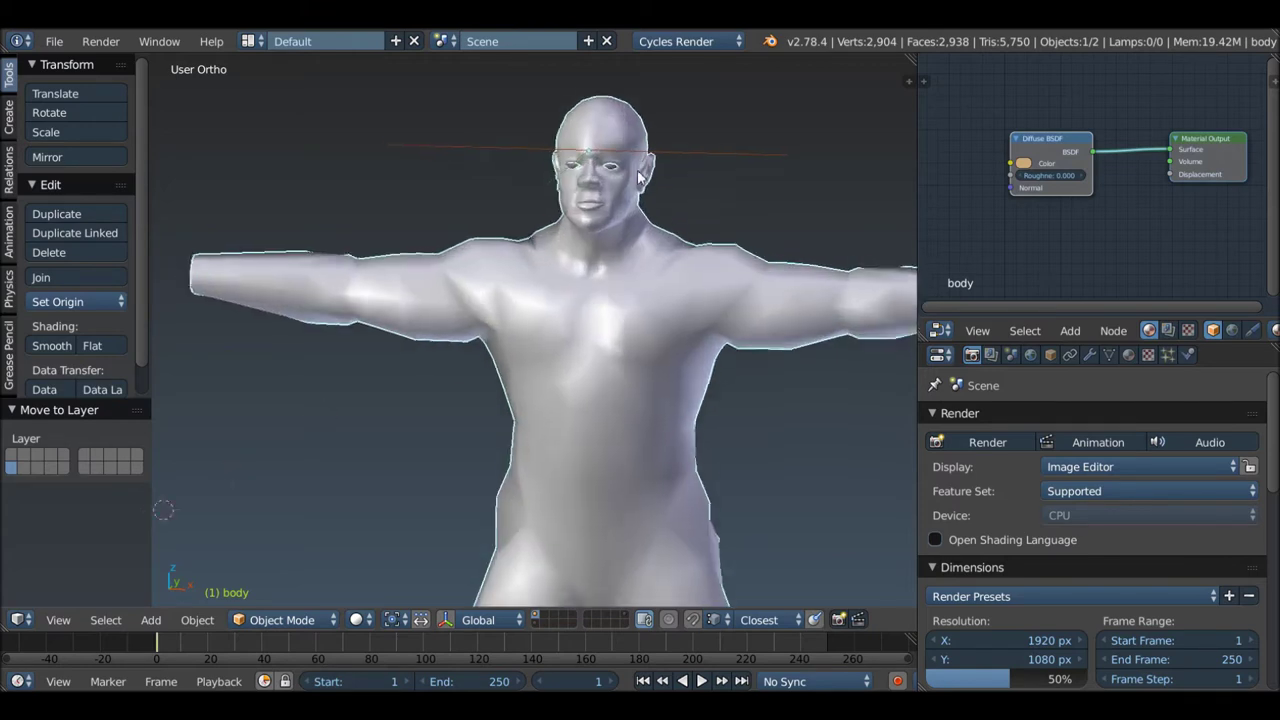
pyautogui.moveTo(620, 204)
pyautogui.mouseDown(button='middle')
pyautogui.moveTo(596, 218)
pyautogui.moveTo(473, 198)
pyautogui.moveTo(510, 250)
pyautogui.moveTo(621, 257)
pyautogui.moveTo(503, 251)
pyautogui.moveTo(688, 283)
pyautogui.mouseUp(button='middle')
pyautogui.scroll(-3, 510, 250)
pyautogui.press('Tab')
# Step: Show the Mirror and Subsurf modifiers and mark the shoulder edge loop as a seam
pyautogui.scroll(3, 577, 224)
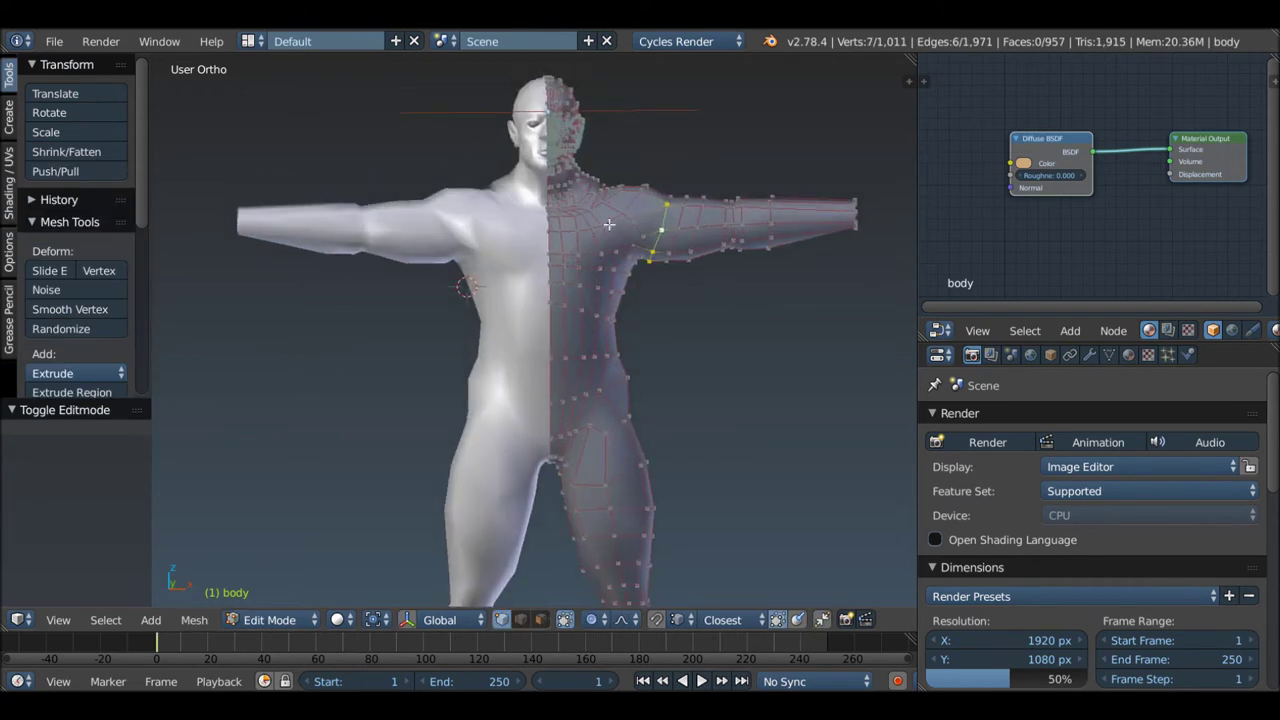
pyautogui.click(1089, 355)
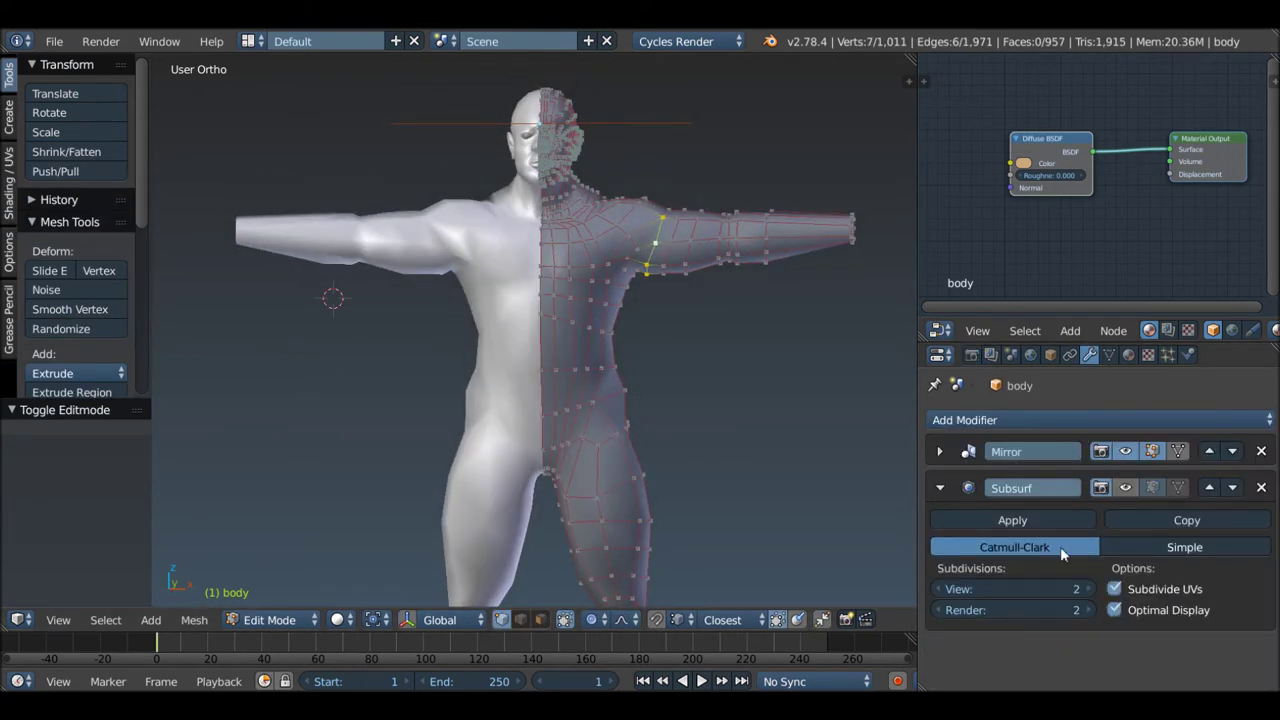
pyautogui.moveTo(651, 331)
pyautogui.mouseDown(button='middle')
pyautogui.moveTo(659, 260)
pyautogui.moveTo(514, 223)
pyautogui.moveTo(649, 240)
pyautogui.mouseUp(button='middle')
pyautogui.scroll(2, 659, 255)
pyautogui.keyDown('shift'); pyautogui.rightClick(649, 240); pyautogui.keyUp('shift')
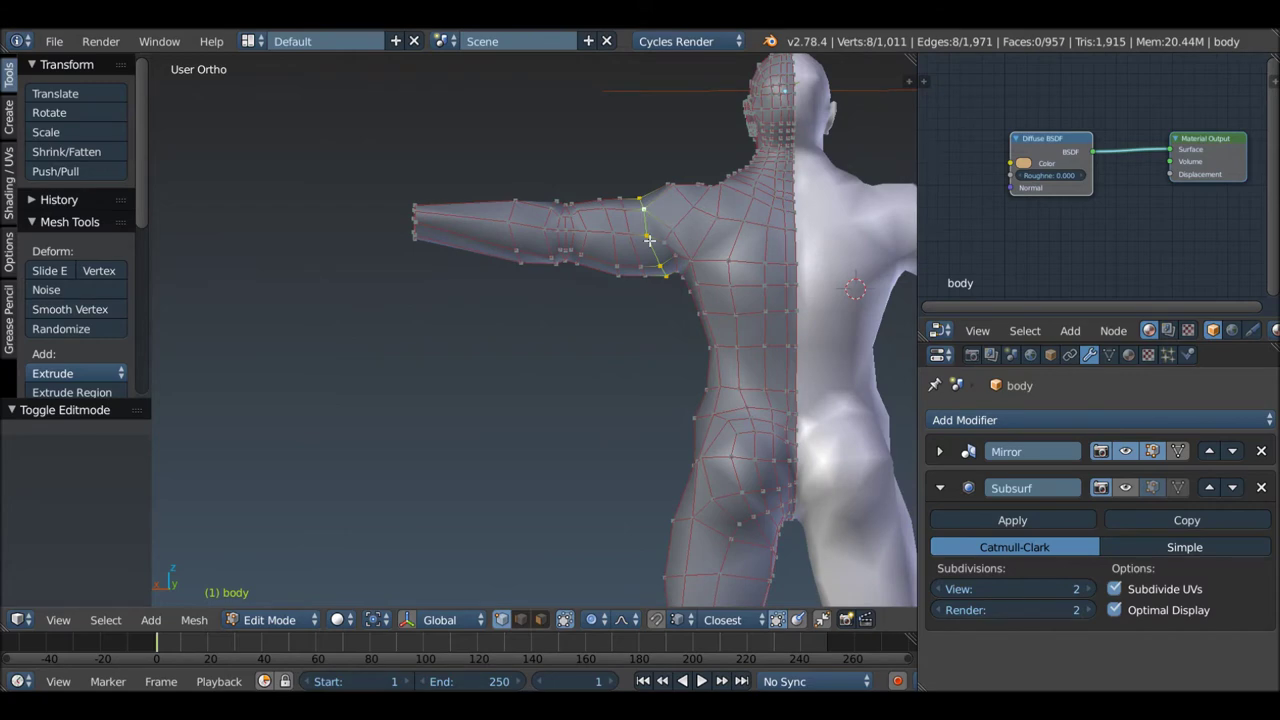
pyautogui.hotkey('ctrl', 'e')
pyautogui.click(598, 336)
# Step: Mark the edge loop around the neck as a seam
pyautogui.moveTo(718, 294)
pyautogui.keyDown('shift'); pyautogui.mouseDown(button='middle')
pyautogui.moveTo(673, 289)
pyautogui.moveTo(686, 263)
pyautogui.moveTo(694, 274)
pyautogui.moveTo(685, 282)
pyautogui.moveTo(672, 256)
pyautogui.moveTo(789, 284)
pyautogui.moveTo(790, 305)
pyautogui.moveTo(734, 312)
pyautogui.mouseUp(button='middle'); pyautogui.keyUp('shift')
pyautogui.keyDown('alt'); pyautogui.rightClick(672, 256); pyautogui.keyUp('alt')
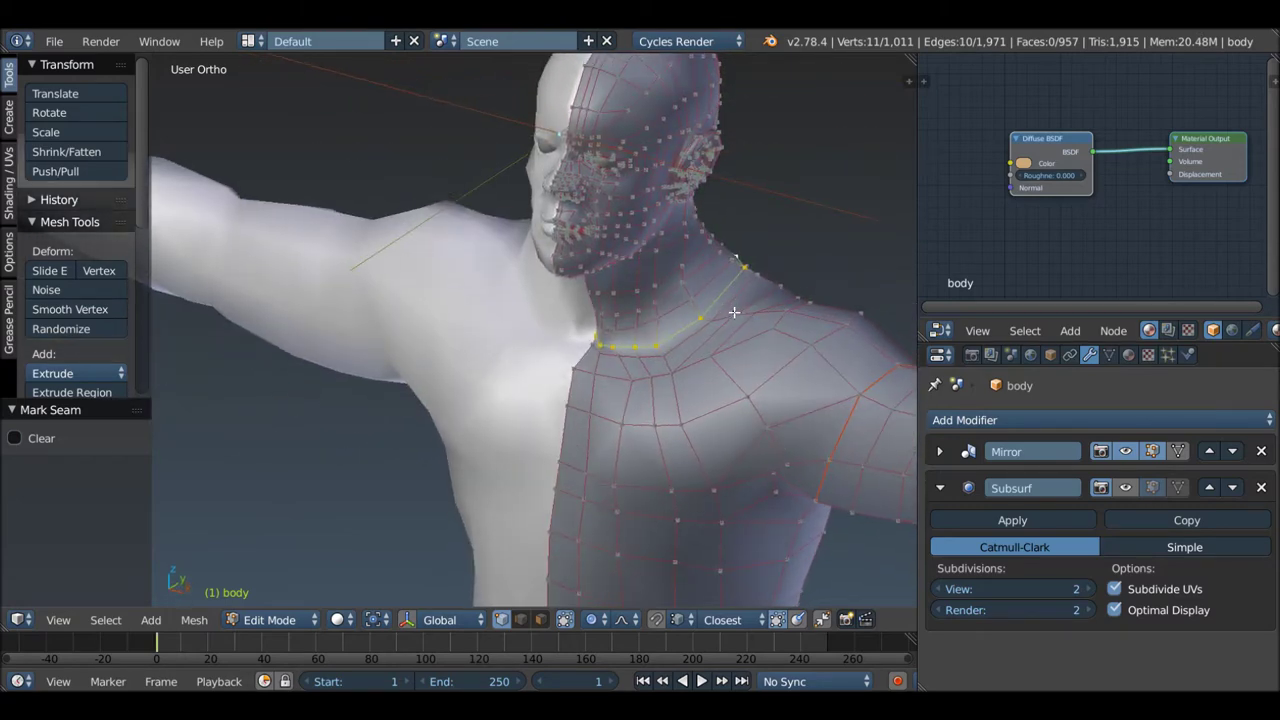
pyautogui.hotkey('ctrl', 'e')
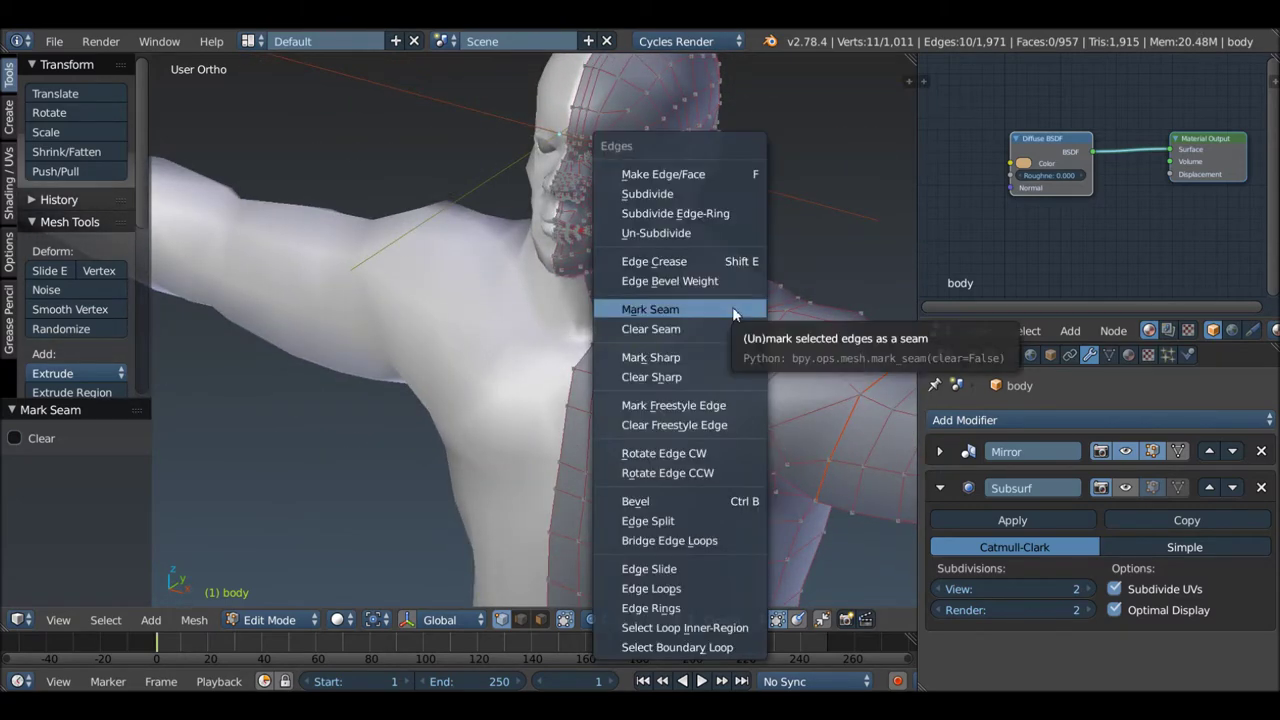
pyautogui.click(736, 309)
# Step: Begin an edge path from a single vertex across the side of the head
pyautogui.moveTo(736, 309)
pyautogui.mouseDown(button='middle')
pyautogui.moveTo(709, 267)
pyautogui.moveTo(690, 270)
pyautogui.moveTo(727, 377)
pyautogui.mouseUp(button='middle')
pyautogui.rightClick(727, 377)
pyautogui.moveTo(740, 278)
pyautogui.mouseDown(button='middle')
pyautogui.moveTo(712, 184)
pyautogui.moveTo(676, 218)
pyautogui.moveTo(643, 217)
pyautogui.mouseUp(button='middle')
pyautogui.keyDown('ctrl'); pyautogui.rightClick(712, 184); pyautogui.keyUp('ctrl')
pyautogui.keyDown('ctrl'); pyautogui.rightClick(640, 215); pyautogui.keyUp('ctrl')
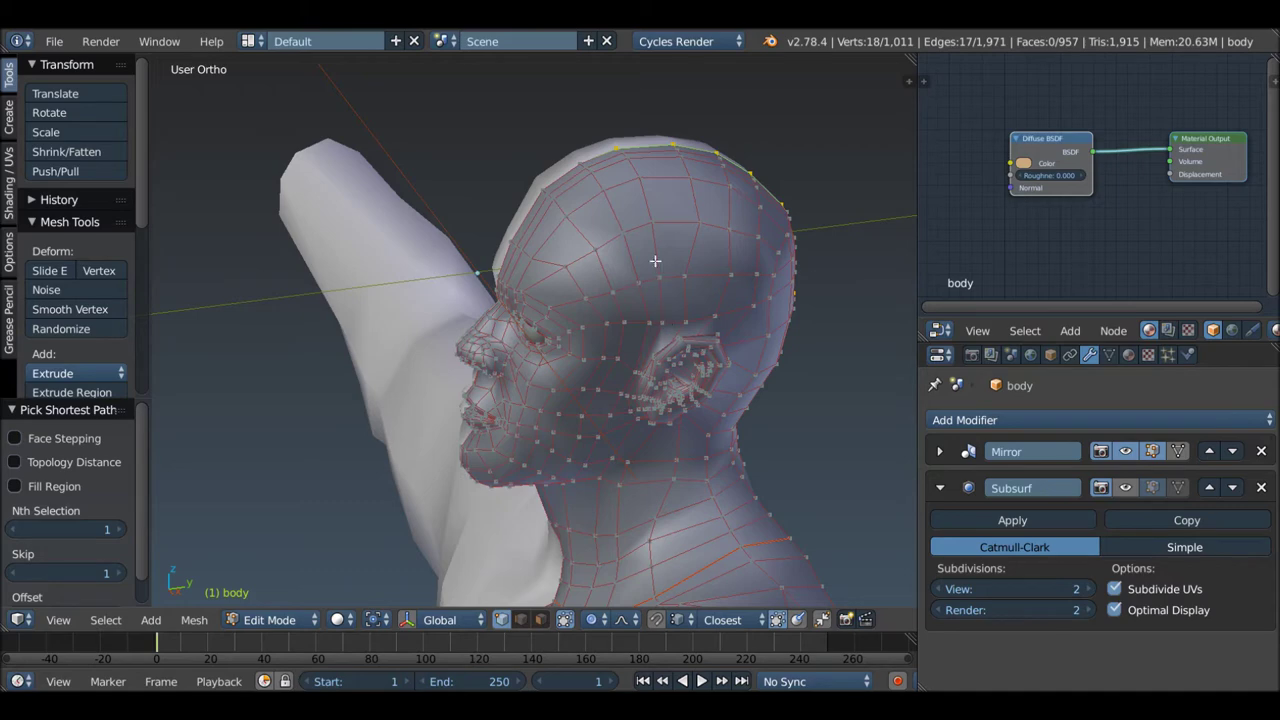
# Step: Extend the head path over the top and down the back, then mark it as a seam
pyautogui.keyDown('ctrl'); pyautogui.rightClick(624, 150); pyautogui.keyUp('ctrl')
pyautogui.keyDown('ctrl'); pyautogui.rightClick(665, 312); pyautogui.keyUp('ctrl')
pyautogui.moveTo(663, 309); pyautogui.dragTo(751, 206, button='middle')
pyautogui.moveTo(757, 253)
pyautogui.mouseDown(button='middle')
pyautogui.moveTo(631, 217)
pyautogui.moveTo(566, 289)
pyautogui.moveTo(580, 280)
pyautogui.mouseUp(button='middle')
pyautogui.scroll(-2, 631, 217)
pyautogui.scroll(-2, 631, 217)
pyautogui.scroll(2, 566, 289)
pyautogui.scroll(-2, 628, 361)
pyautogui.keyDown('shift'); pyautogui.moveTo(628, 361); pyautogui.dragTo(597, 250, button='middle'); pyautogui.keyUp('shift')
pyautogui.hotkey('ctrl', 'e')
pyautogui.click(604, 279)
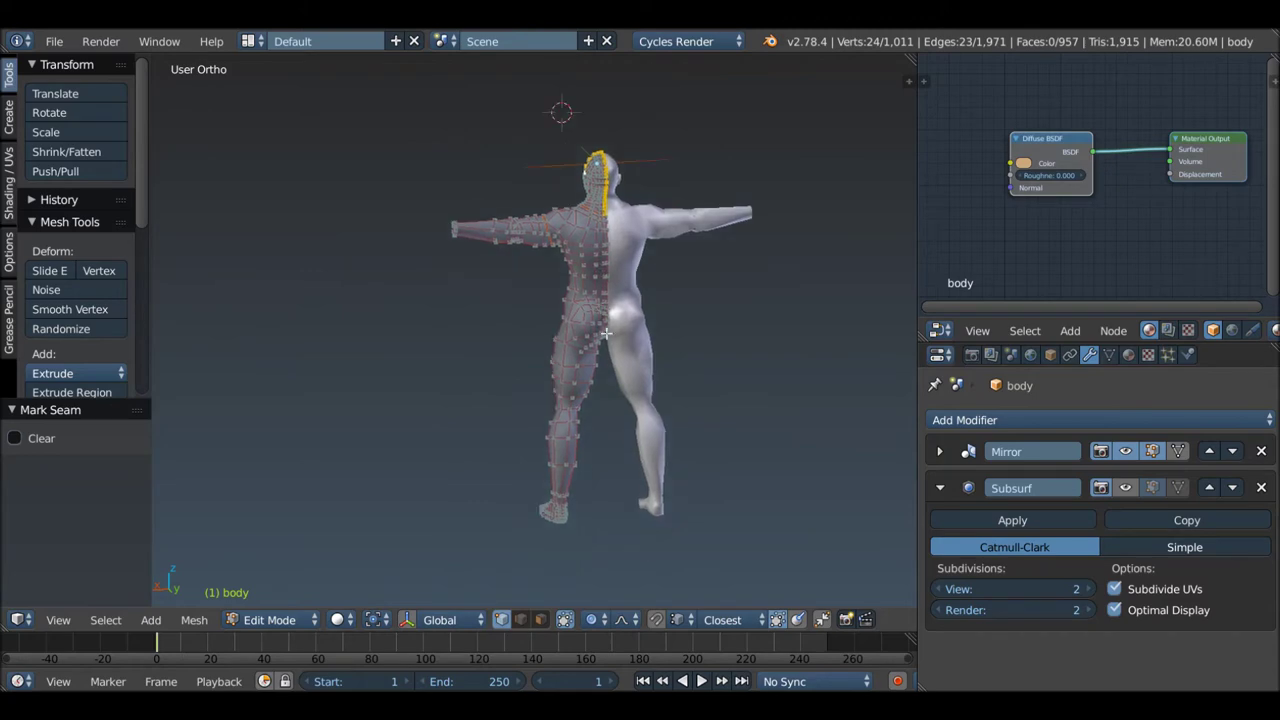
# Step: Select a closed edge path around the upper thigh for seaming
pyautogui.scroll(3, 590, 300)
pyautogui.scroll(2, 590, 300)
pyautogui.keyDown('ctrl'); pyautogui.rightClick(595, 309); pyautogui.keyUp('ctrl')
pyautogui.moveTo(595, 309)
pyautogui.mouseDown(button='middle')
pyautogui.moveTo(605, 292)
pyautogui.moveTo(529, 229)
pyautogui.moveTo(580, 224)
pyautogui.moveTo(601, 233)
pyautogui.moveTo(177, 349)
pyautogui.moveTo(569, 274)
pyautogui.moveTo(716, 279)
pyautogui.mouseUp(button='middle')
pyautogui.keyDown('ctrl'); pyautogui.rightClick(437, 297); pyautogui.keyUp('ctrl')
pyautogui.moveTo(437, 297)
pyautogui.mouseDown(button='middle')
pyautogui.moveTo(645, 199)
pyautogui.moveTo(649, 233)
pyautogui.moveTo(576, 257)
pyautogui.mouseUp(button='middle')
pyautogui.keyDown('ctrl'); pyautogui.rightClick(500, 239); pyautogui.keyUp('ctrl')
pyautogui.hotkey('ctrl', 'e')
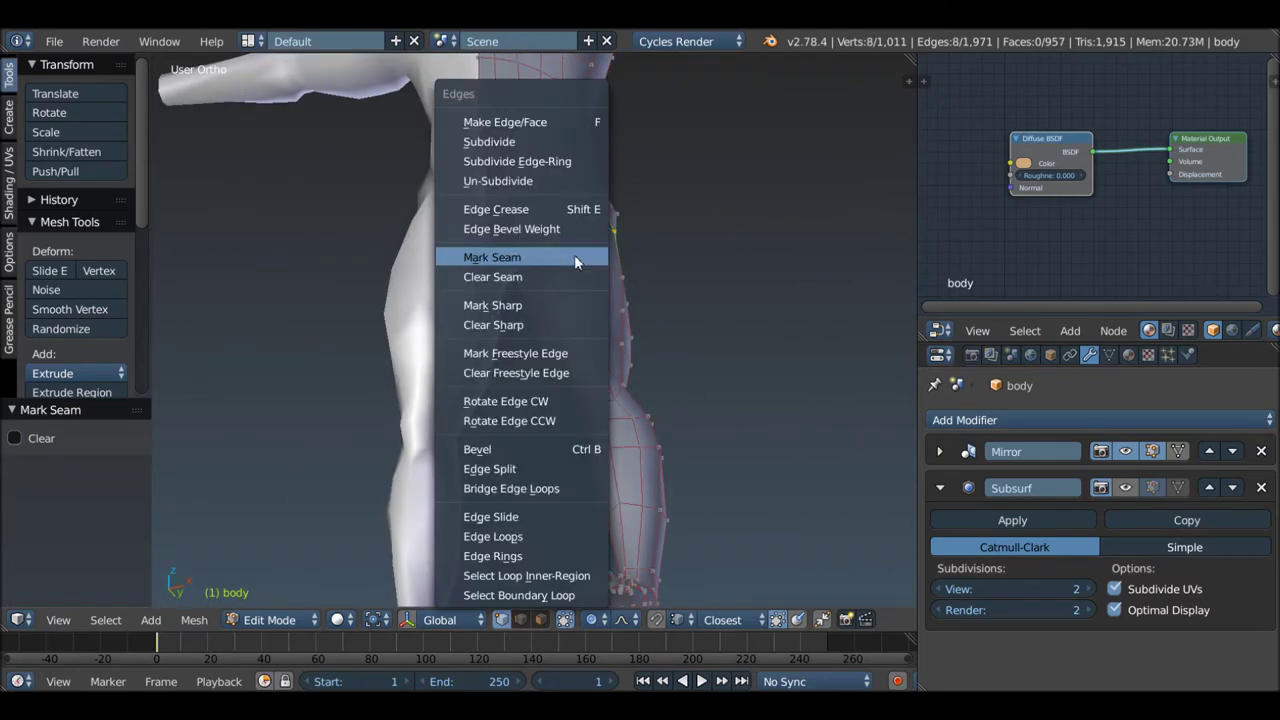
# Step: Mark the upper-thigh loop as a seam
pyautogui.click(574, 254)
pyautogui.moveTo(576, 249)
pyautogui.mouseDown(button='middle')
pyautogui.moveTo(600, 300)
pyautogui.moveTo(580, 500)
pyautogui.moveTo(580, 414)
pyautogui.mouseUp(button='middle')
pyautogui.scroll(2, 603, 342)
pyautogui.scroll(4, 603, 342)
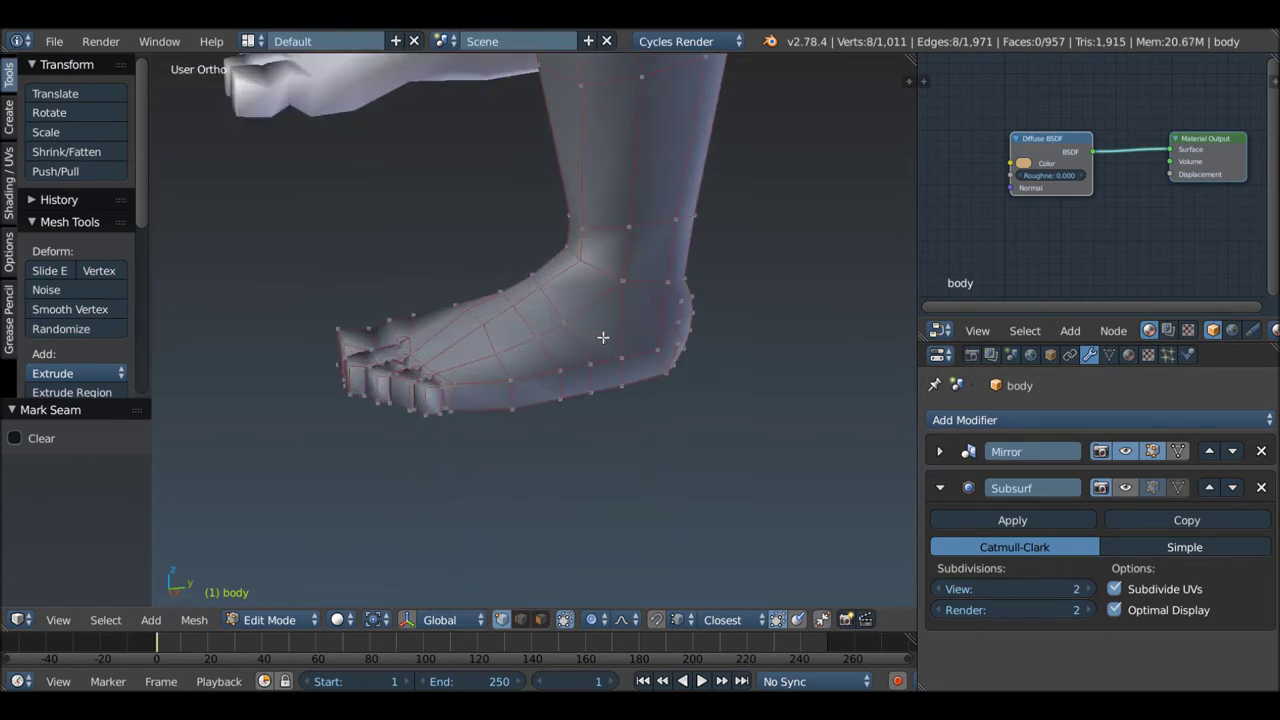
pyautogui.moveTo(603, 345); pyautogui.dragTo(612, 314, button='middle')
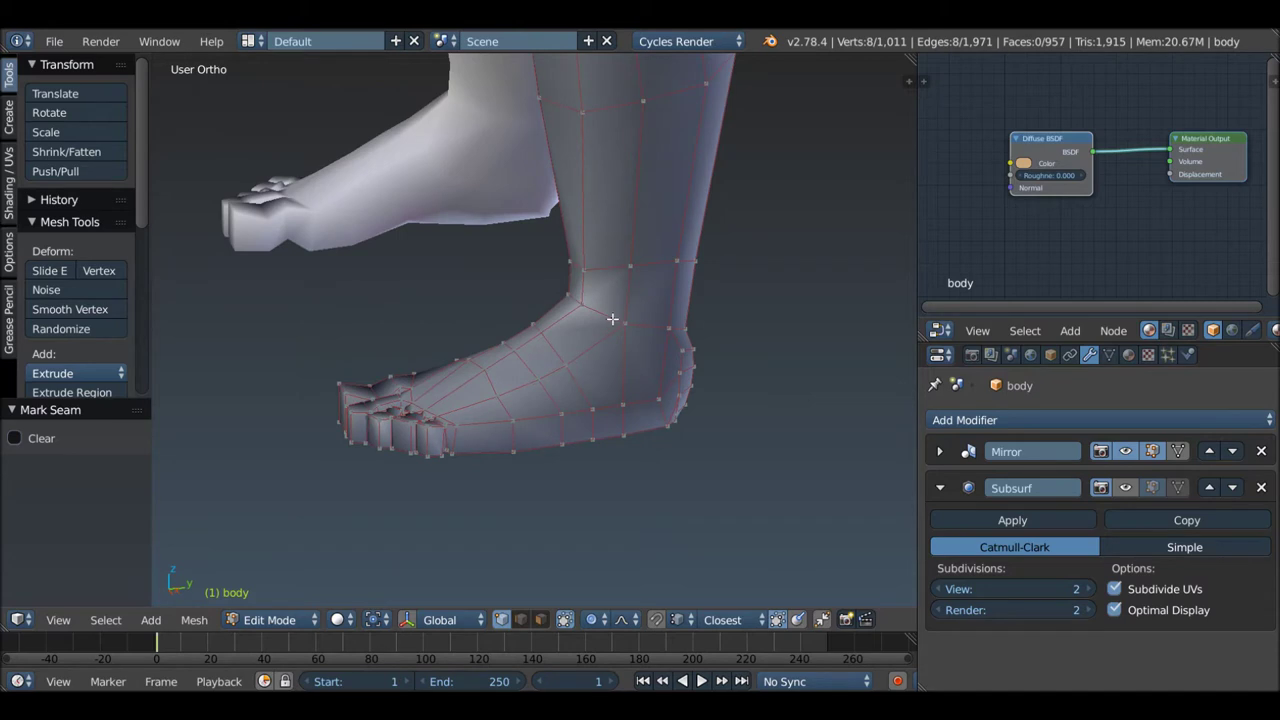
# Step: Select the edge loop around the sole of the foot and mark it as a seam
pyautogui.keyDown('alt'); pyautogui.rightClick(579, 413); pyautogui.keyUp('alt')
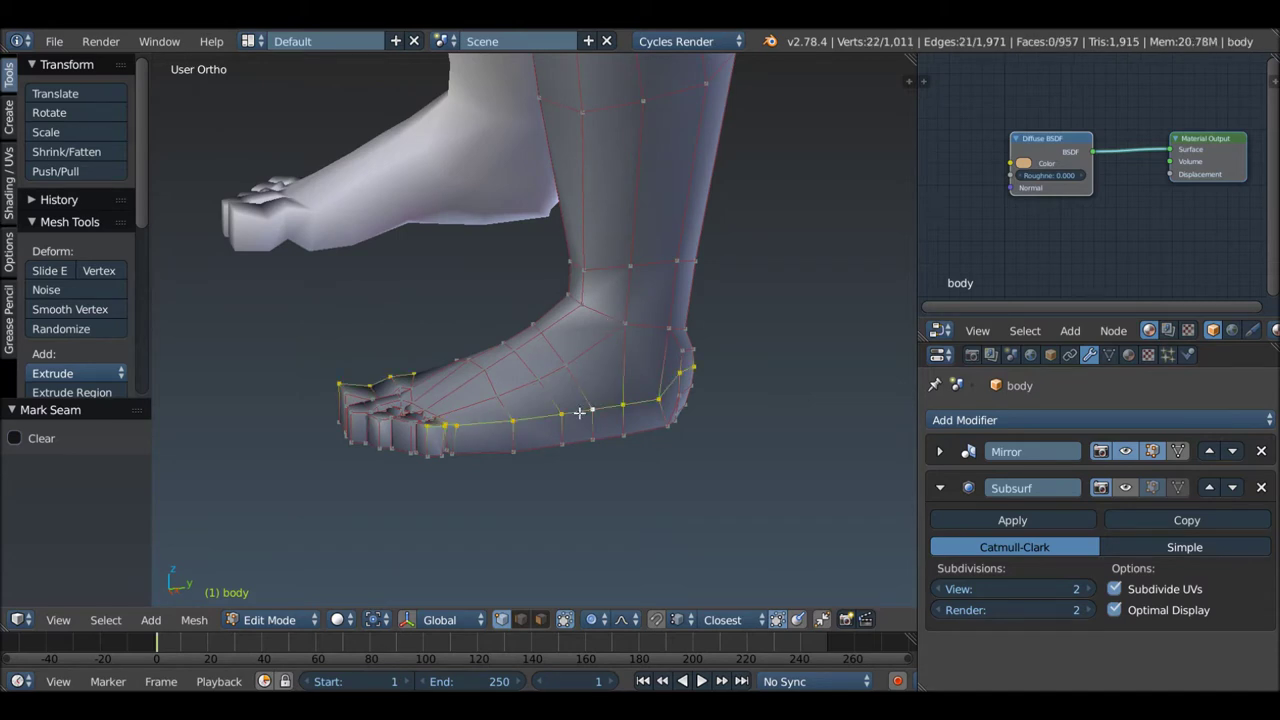
pyautogui.scroll(2, 579, 413)
pyautogui.scroll(2, 500, 415)
pyautogui.scroll(-4, 459, 396)
pyautogui.moveTo(459, 396)
pyautogui.mouseDown(button='middle')
pyautogui.moveTo(461, 349)
pyautogui.moveTo(423, 349)
pyautogui.moveTo(640, 343)
pyautogui.moveTo(591, 344)
pyautogui.mouseUp(button='middle')
pyautogui.hotkey('ctrl', 'e')
pyautogui.click(589, 340)
# Step: Start a new edge path from an ankle vertex with both legs in view
pyautogui.moveTo(589, 340)
pyautogui.mouseDown(button='middle')
pyautogui.moveTo(590, 365)
pyautogui.moveTo(608, 314)
pyautogui.mouseUp(button='middle')
pyautogui.scroll(-1, 590, 365)
pyautogui.scroll(2, 586, 309)
pyautogui.scroll(1, 558, 469)
pyautogui.rightClick(558, 469)
pyautogui.scroll(-2, 580, 346)
pyautogui.keyDown('shift'); pyautogui.moveTo(580, 346); pyautogui.dragTo(580, 366, button='middle'); pyautogui.keyUp('shift')
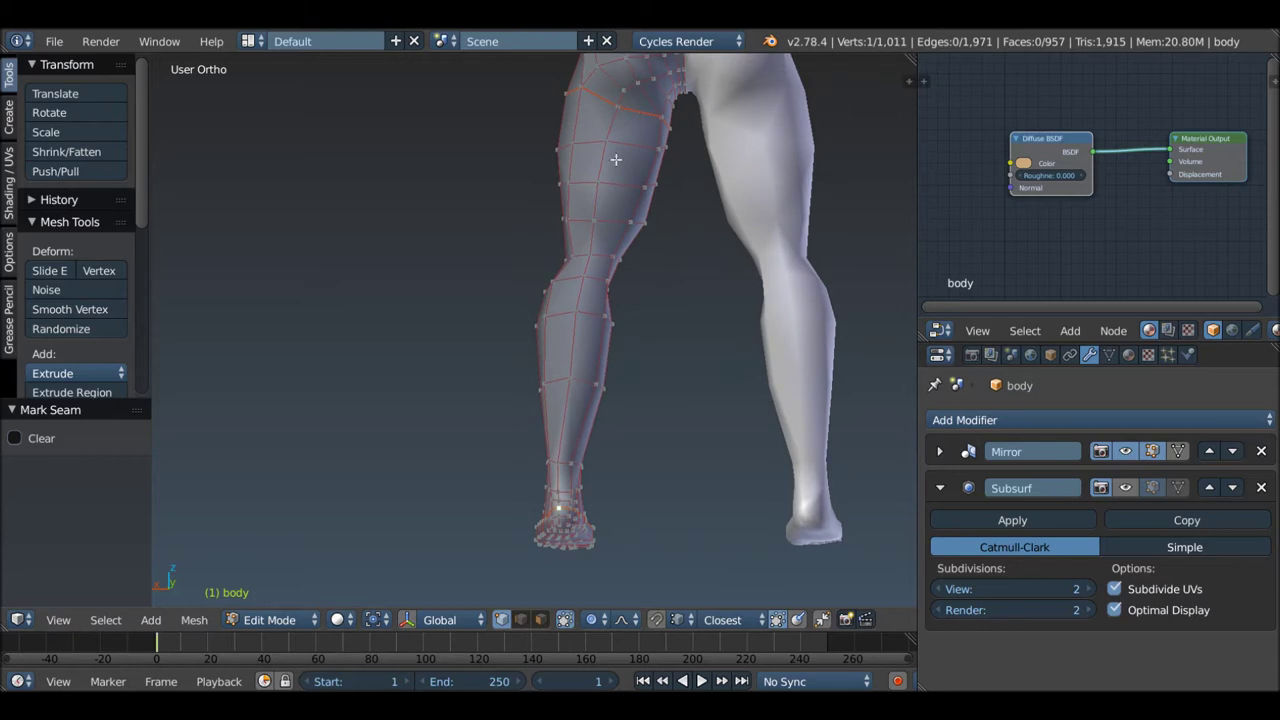
# Step: Mark an edge path running up the leg from the ankle as a seam
pyautogui.keyDown('ctrl'); pyautogui.rightClick(618, 112); pyautogui.keyUp('ctrl')
pyautogui.scroll(-1, 572, 225)
pyautogui.scroll(-1, 574, 251)
pyautogui.hotkey('ctrl', 'e')
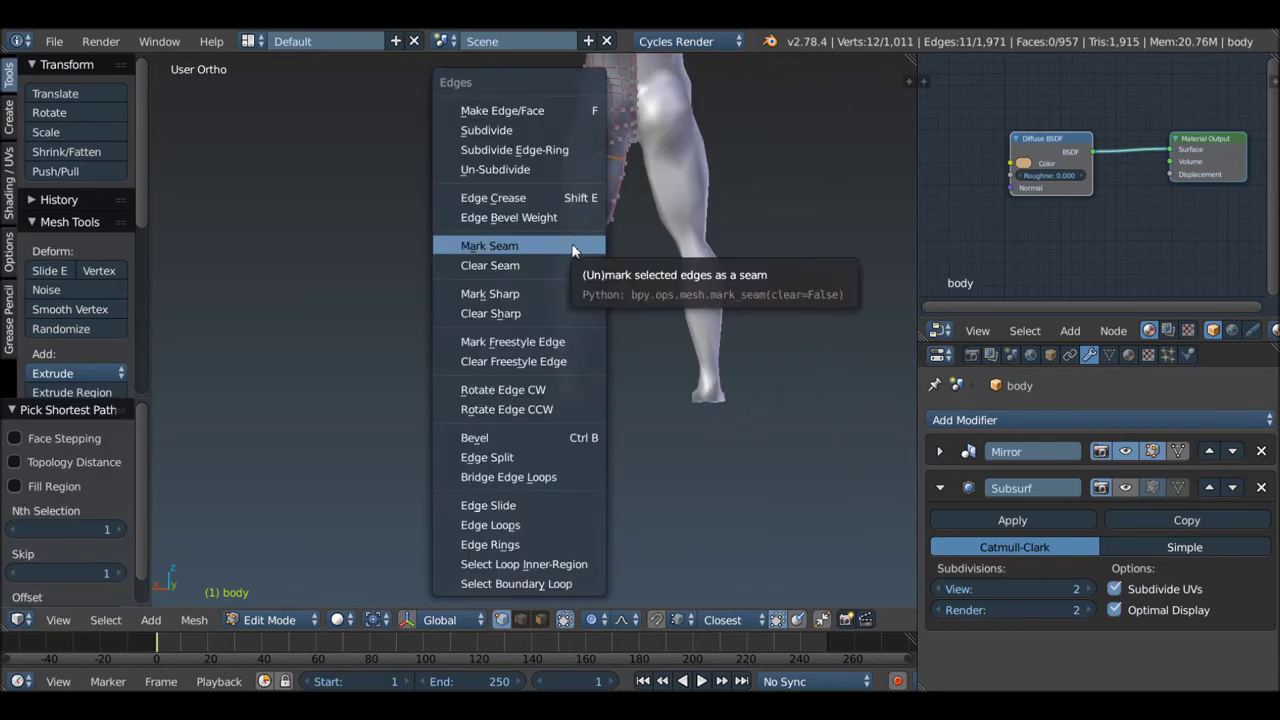
pyautogui.click(573, 251)
# Step: Mark a short seam path across the hip crease at the crotch
pyautogui.scroll(-2, 573, 251)
pyautogui.moveTo(573, 251)
pyautogui.mouseDown(button='middle')
pyautogui.moveTo(583, 295)
pyautogui.moveTo(497, 194)
pyautogui.moveTo(497, 229)
pyautogui.mouseUp(button='middle')
pyautogui.scroll(3, 497, 229)
pyautogui.scroll(2, 518, 305)
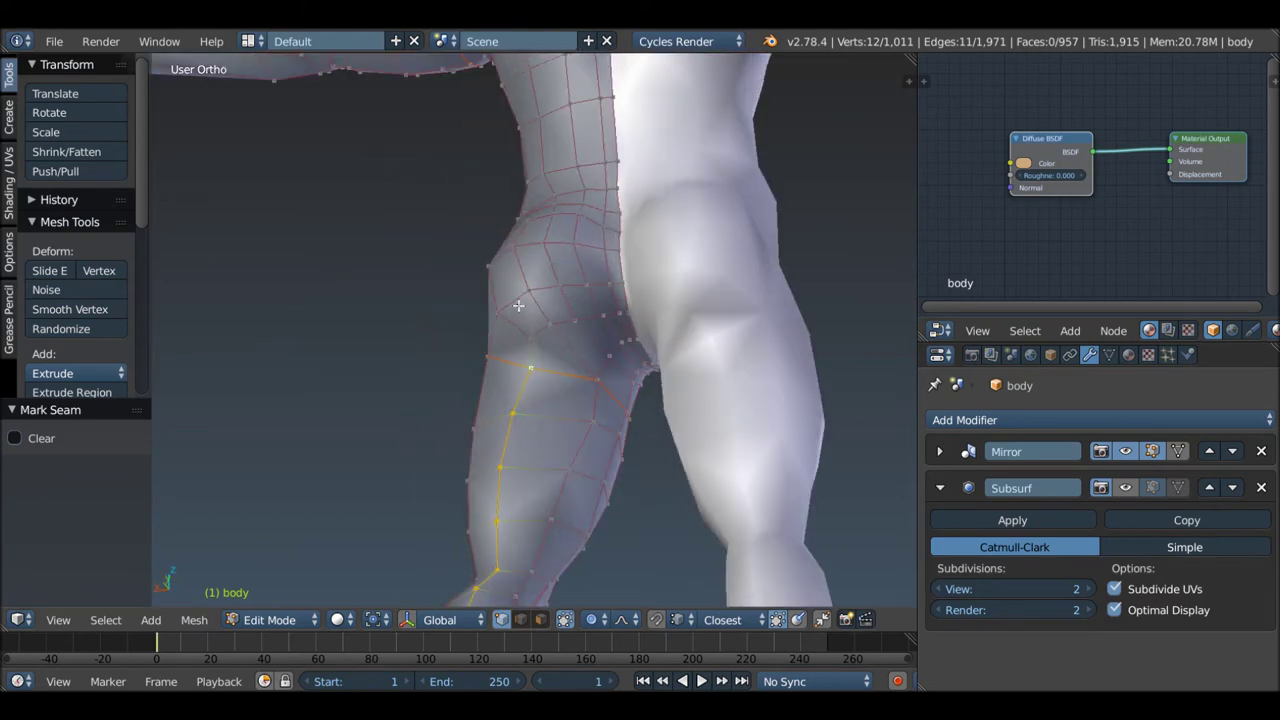
pyautogui.moveTo(518, 305); pyautogui.dragTo(610, 328, button='middle')
pyautogui.scroll(2, 614, 329)
pyautogui.scroll(-4, 610, 325)
pyautogui.scroll(2, 590, 321)
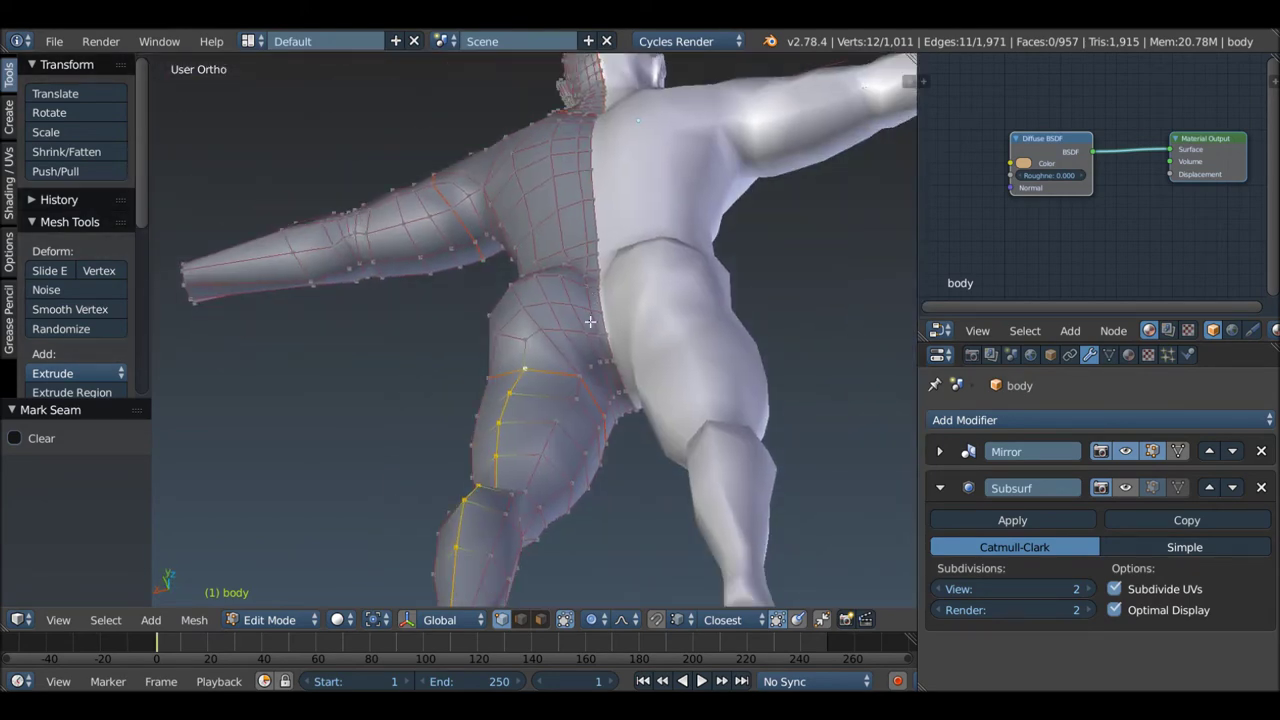
pyautogui.scroll(2, 590, 321)
pyautogui.rightClick(557, 380)
pyautogui.keyDown('ctrl'); pyautogui.rightClick(614, 343); pyautogui.keyUp('ctrl')
pyautogui.scroll(-2, 605, 332)
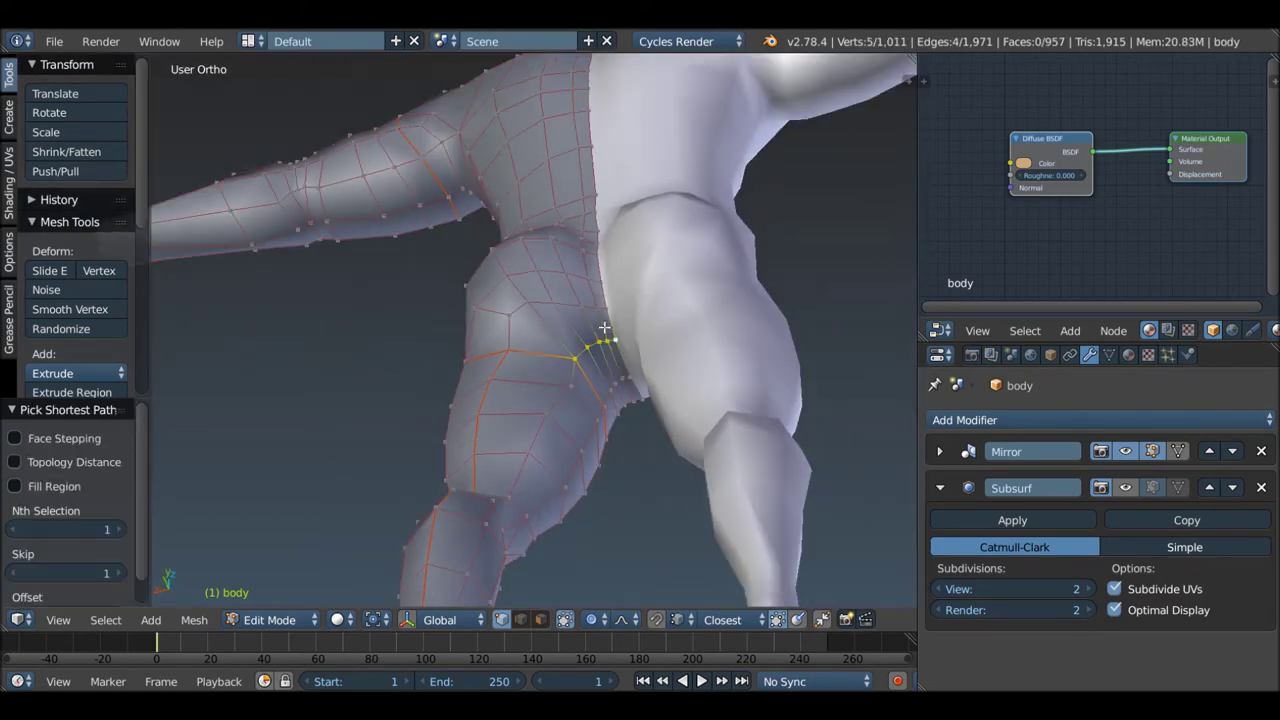
pyautogui.hotkey('ctrl', 'e')
pyautogui.click(604, 328)
# Step: From a straight back view, begin selecting the centre-line path up the back
pyautogui.scroll(-2, 606, 335)
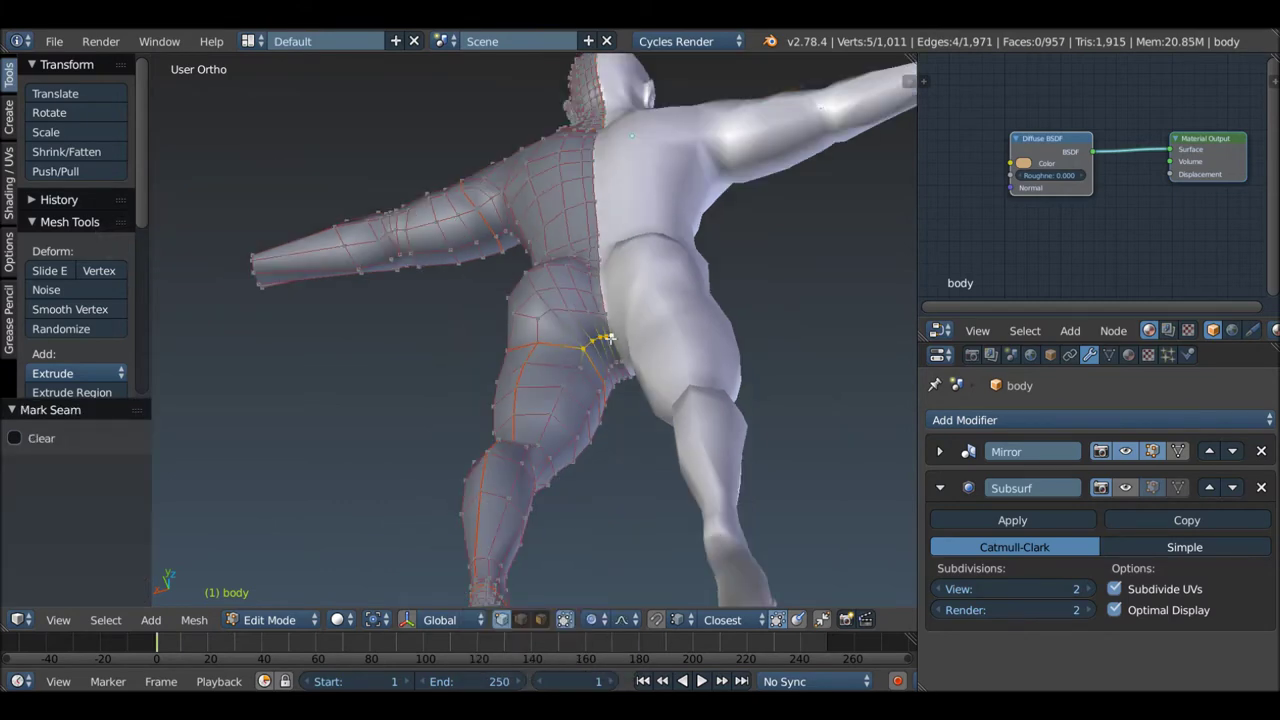
pyautogui.scroll(-2, 600, 300)
pyautogui.moveTo(600, 300); pyautogui.dragTo(603, 165, button='middle')
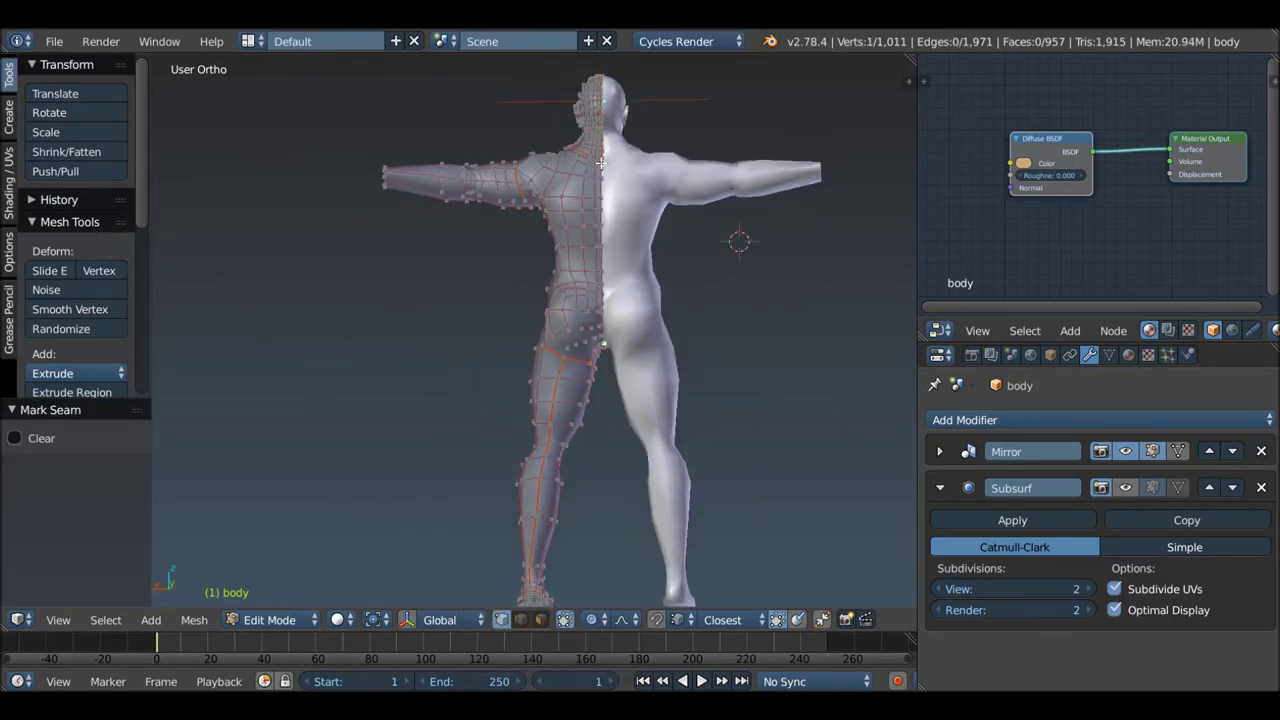
pyautogui.scroll(3, 603, 161)
pyautogui.keyDown('ctrl'); pyautogui.click(605, 150); pyautogui.keyUp('ctrl')
pyautogui.click(610, 164)
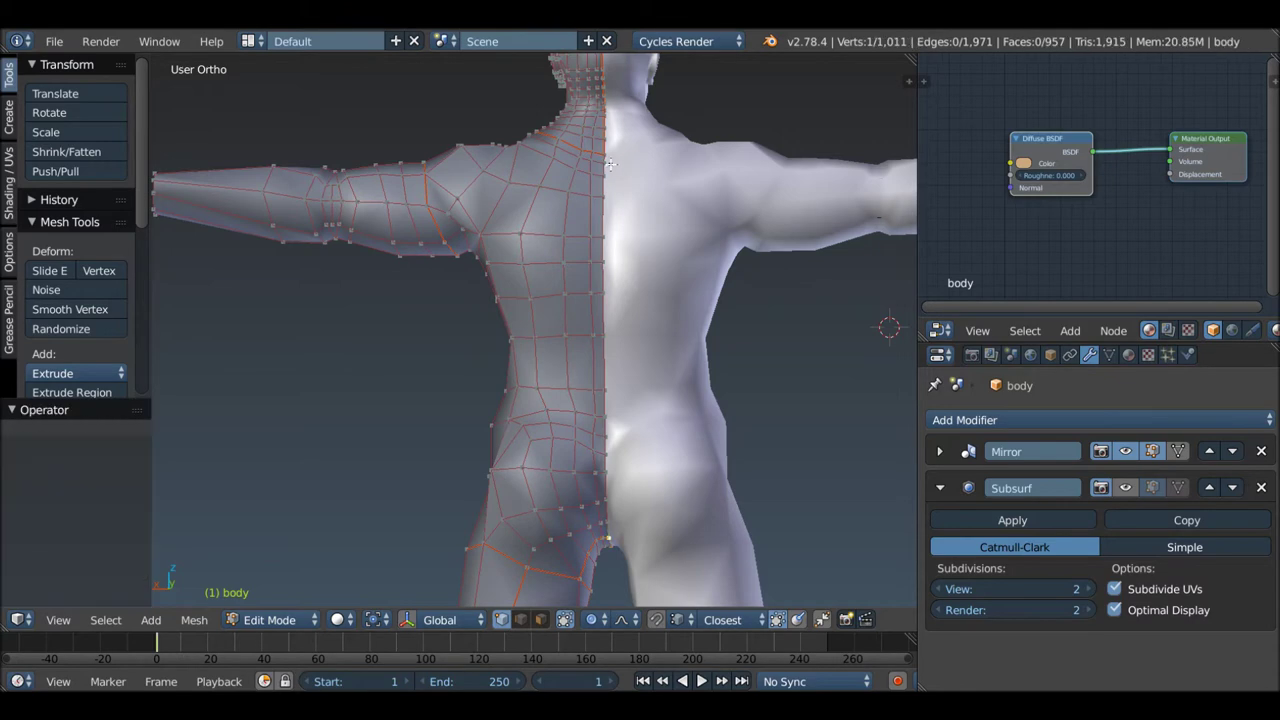
pyautogui.keyDown('ctrl'); pyautogui.click(606, 155); pyautogui.keyUp('ctrl')
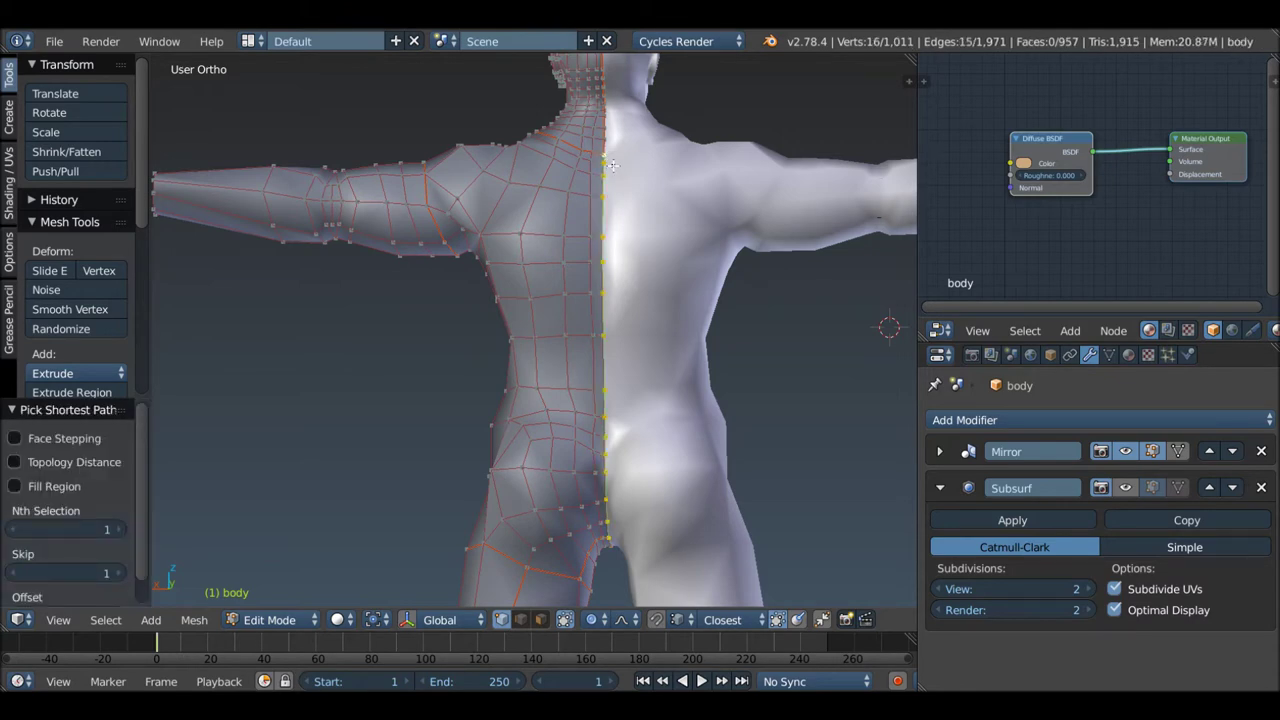
pyautogui.scroll(4, 612, 165)
pyautogui.hotkey('ctrl', 'e')
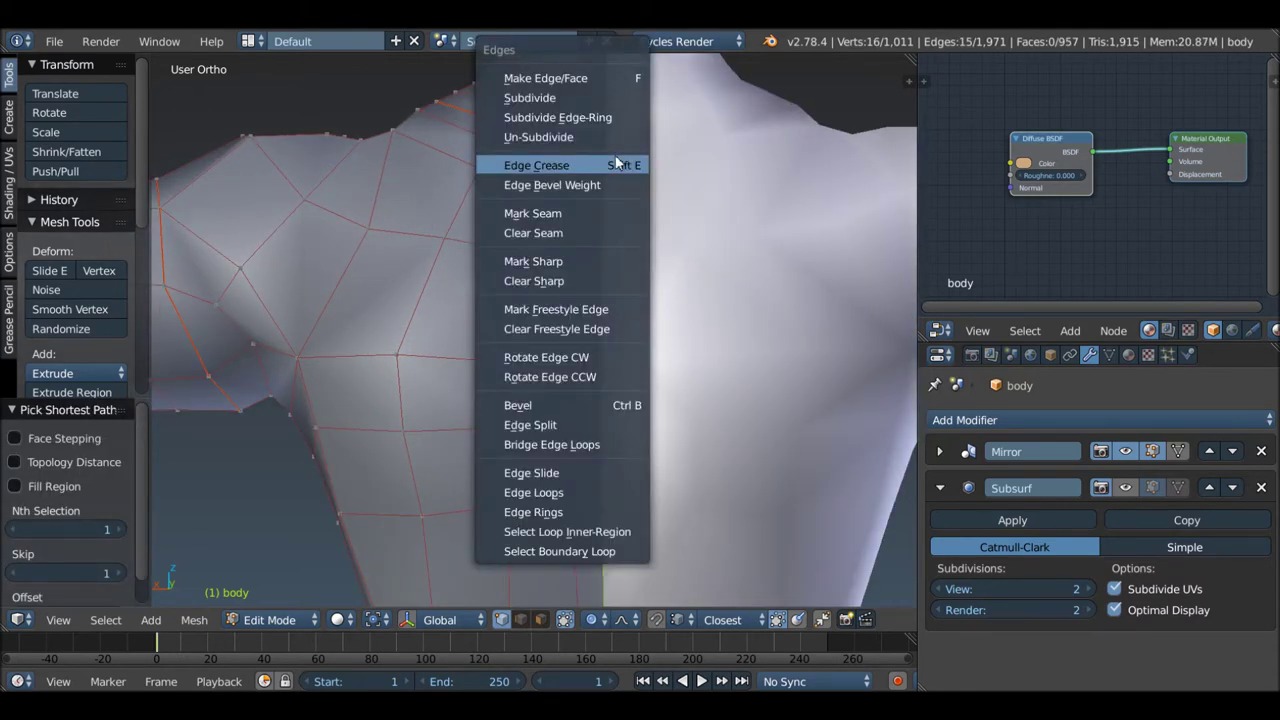
pyautogui.click(577, 212)
pyautogui.scroll(-4, 603, 186)
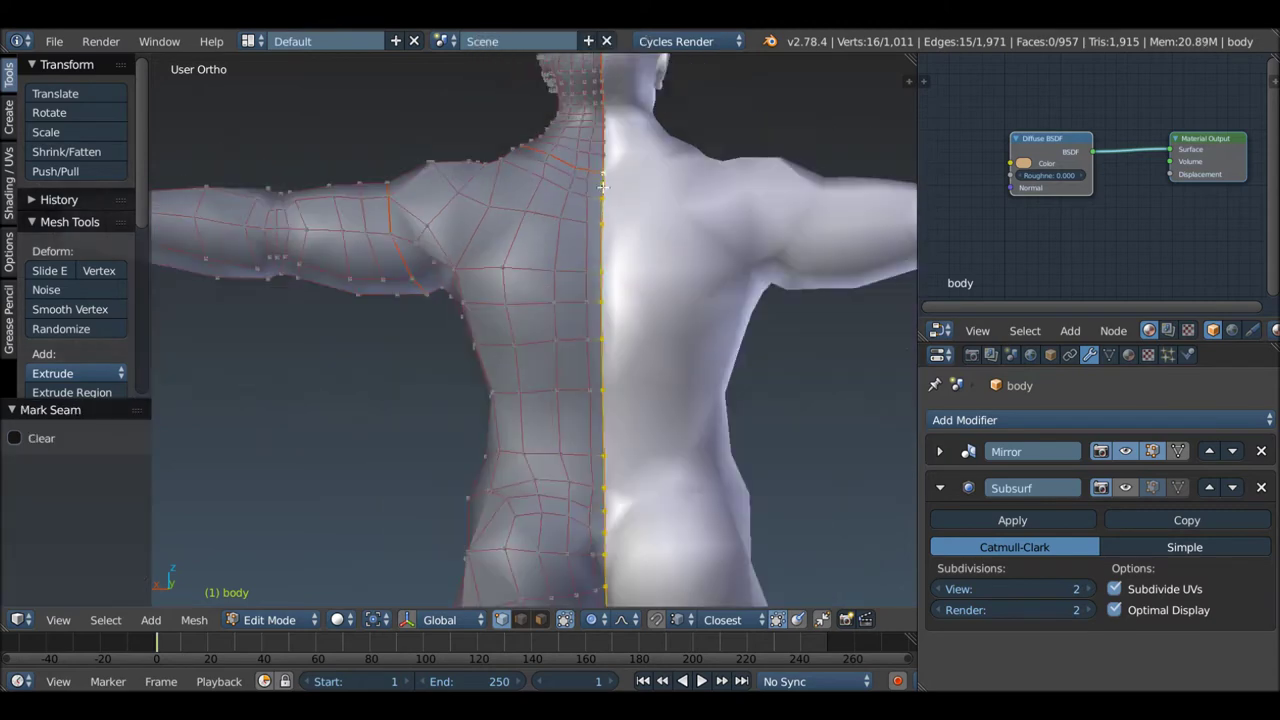
pyautogui.scroll(-3, 603, 186)
pyautogui.scroll(-2, 590, 200)
pyautogui.moveTo(563, 209); pyautogui.dragTo(541, 170, button='middle')
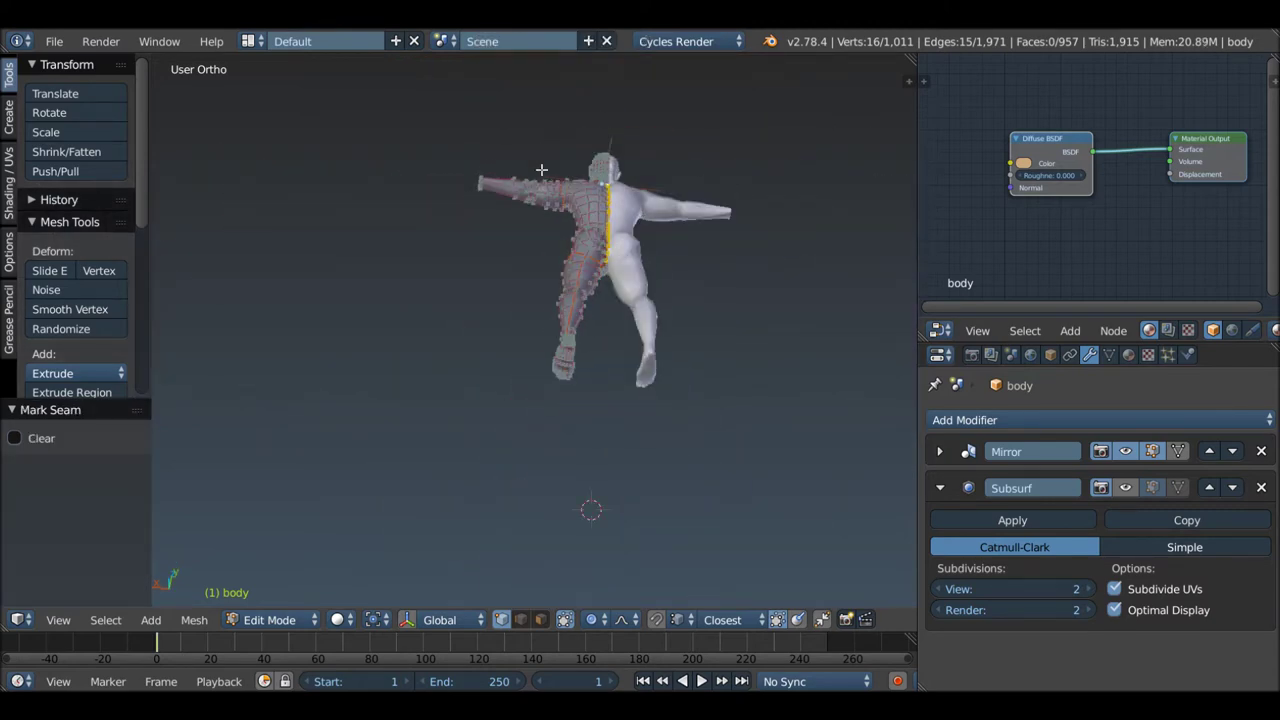
pyautogui.scroll(8, 550, 180)
pyautogui.rightClick(626, 305)
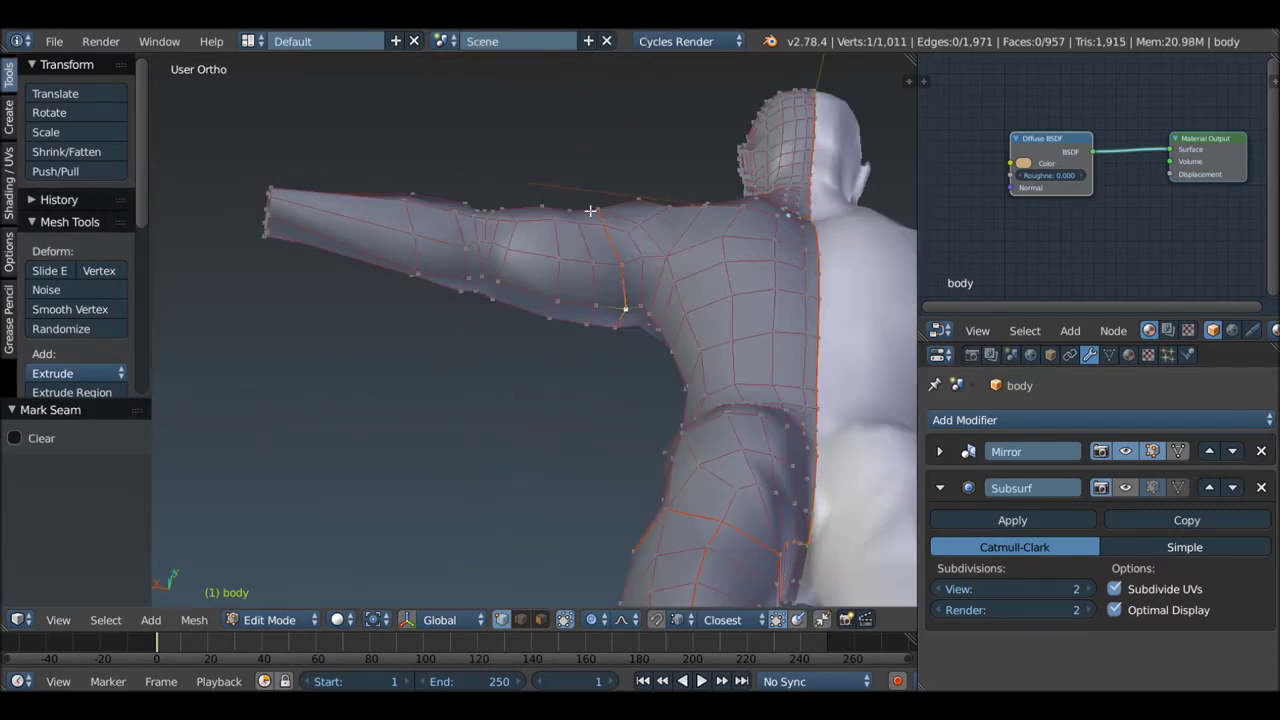
pyautogui.scroll(-5, 590, 211)
pyautogui.moveTo(590, 211)
pyautogui.mouseDown(button='middle')
pyautogui.moveTo(777, 260)
pyautogui.moveTo(723, 257)
pyautogui.mouseUp(button='middle')
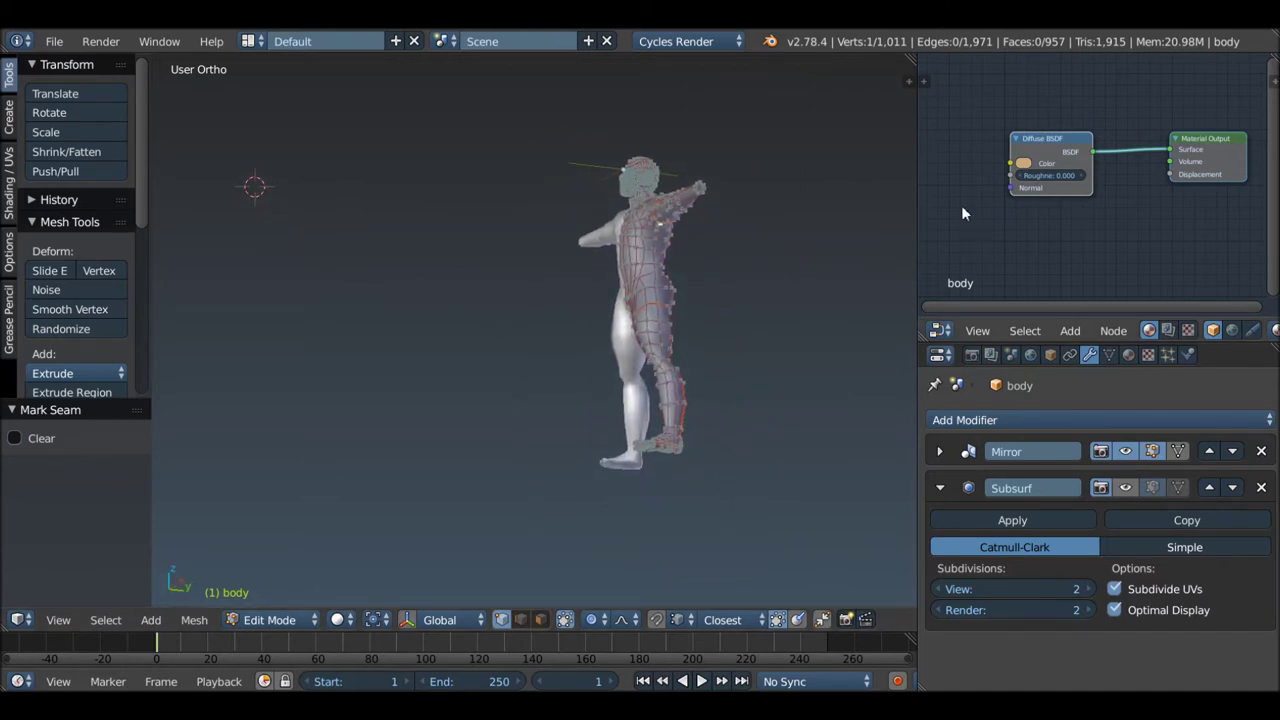
# Step: Switch the top-right area to the UV Image Editor and unwrap the whole mesh with SLIM
pyautogui.hotkey('shift', 'F10')
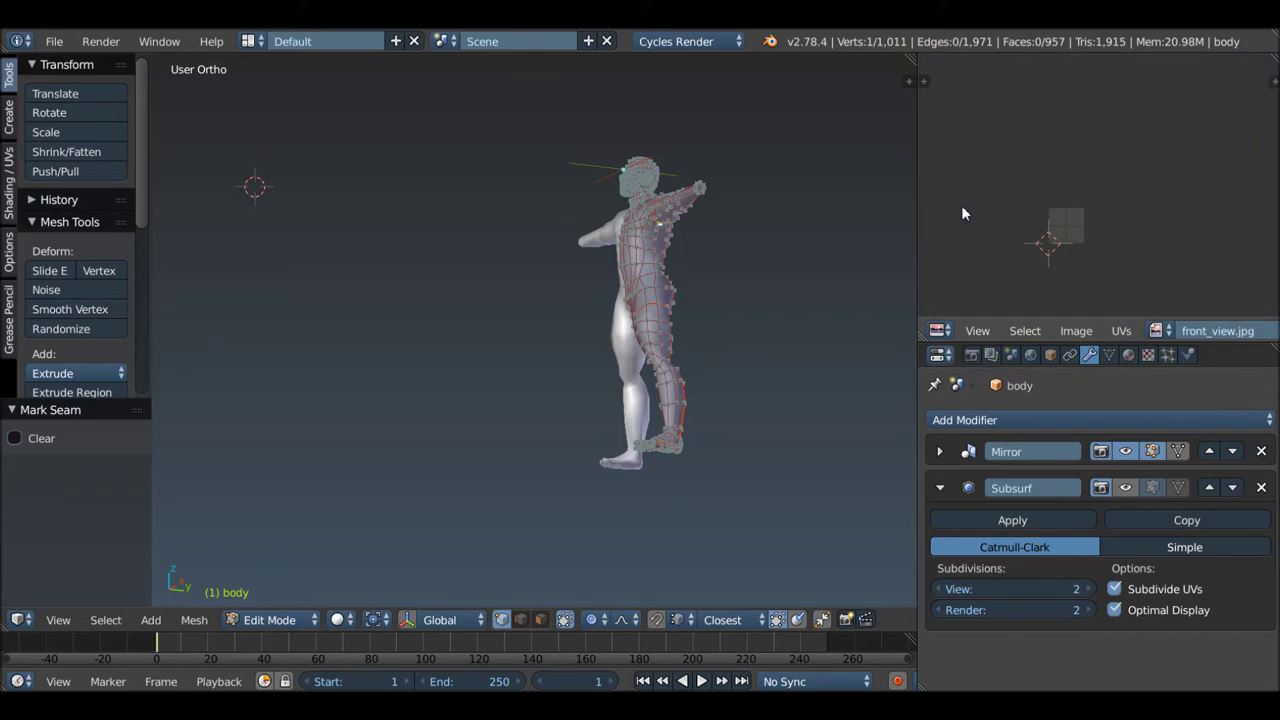
pyautogui.scroll(6, 1058, 228)
pyautogui.moveTo(660, 282); pyautogui.dragTo(740, 274, button='middle')
pyautogui.press('a')
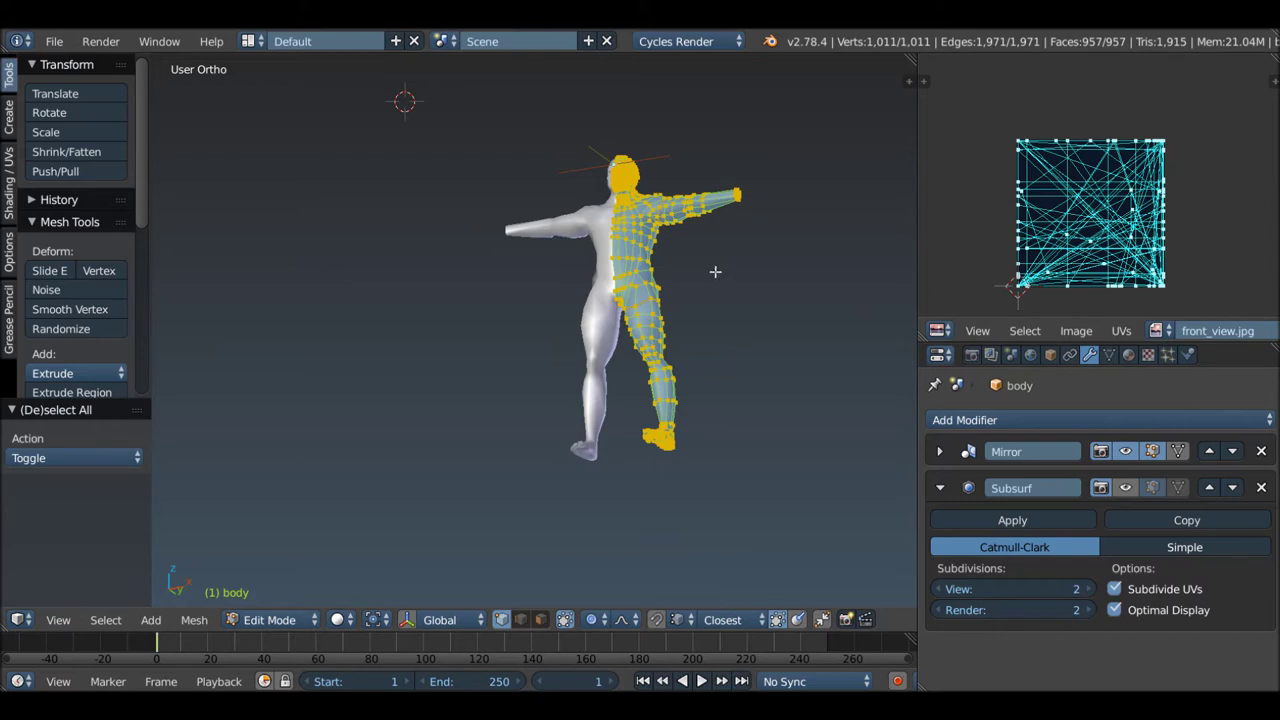
pyautogui.press('u')
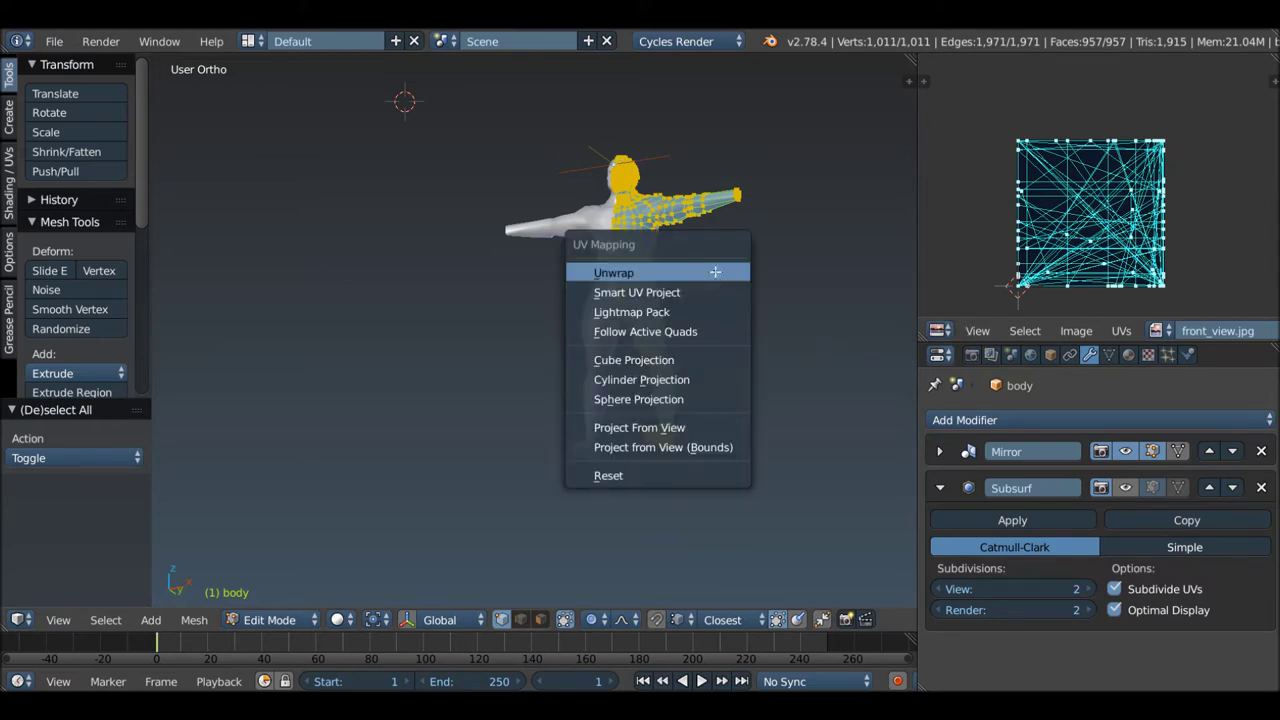
pyautogui.click(715, 272)
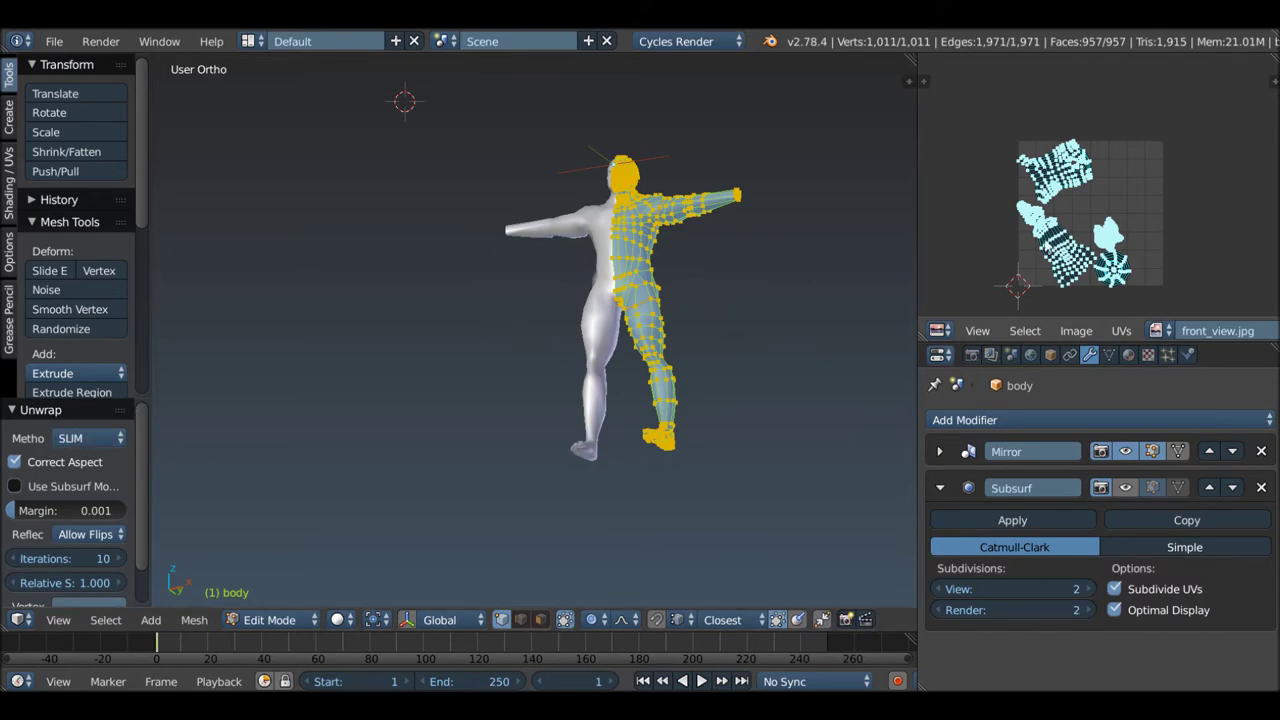
# Step: Maximize the UV editor to fill the screen
pyautogui.scroll(6, 1078, 203)
pyautogui.scroll(-3, 1078, 203)
pyautogui.scroll(3, 1060, 205)
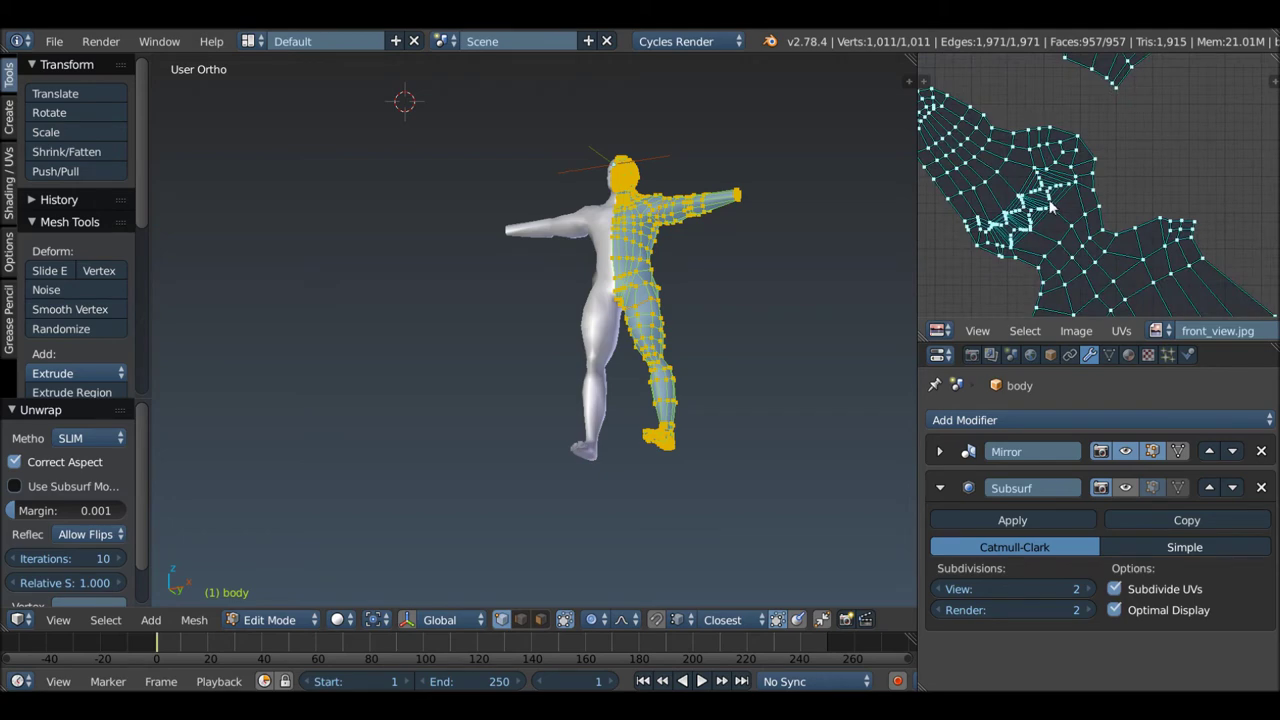
pyautogui.hotkey('shift', 'space')
# Step: Zoom and pan around the SLIM UV islands to inspect them up close
pyautogui.scroll(4, 903, 449)
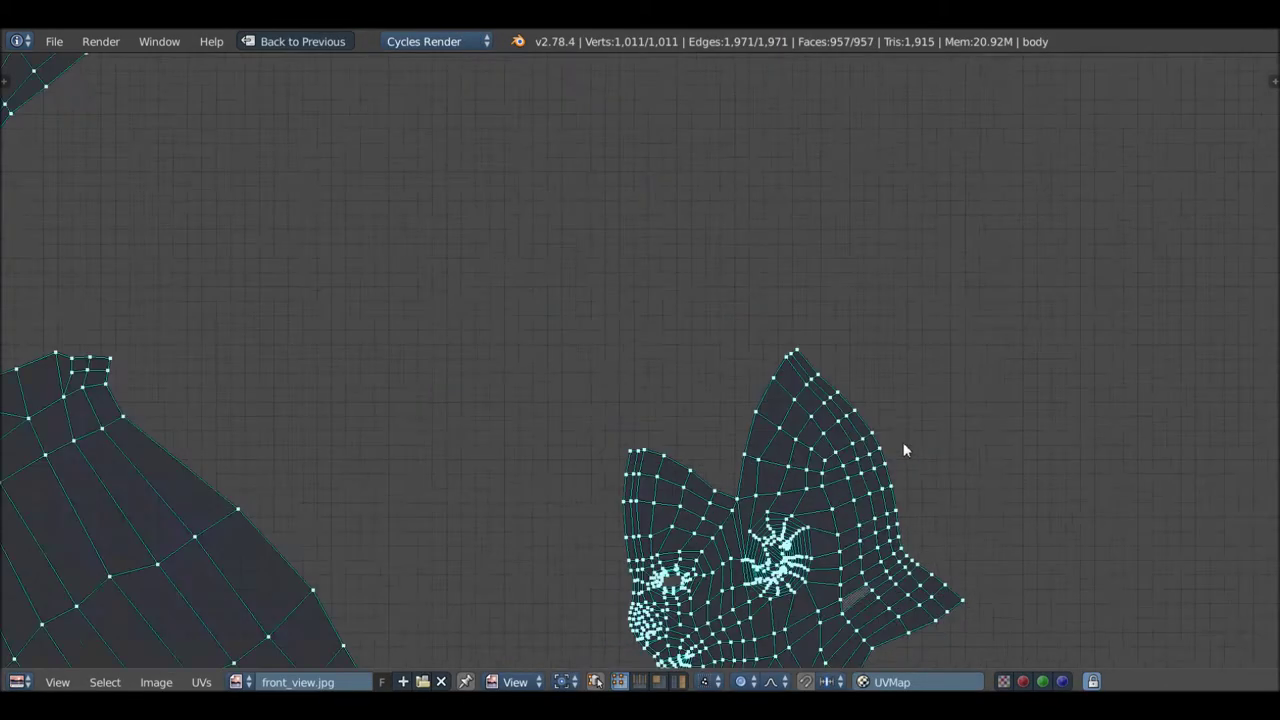
pyautogui.scroll(1, 800, 480)
pyautogui.scroll(5, 758, 505)
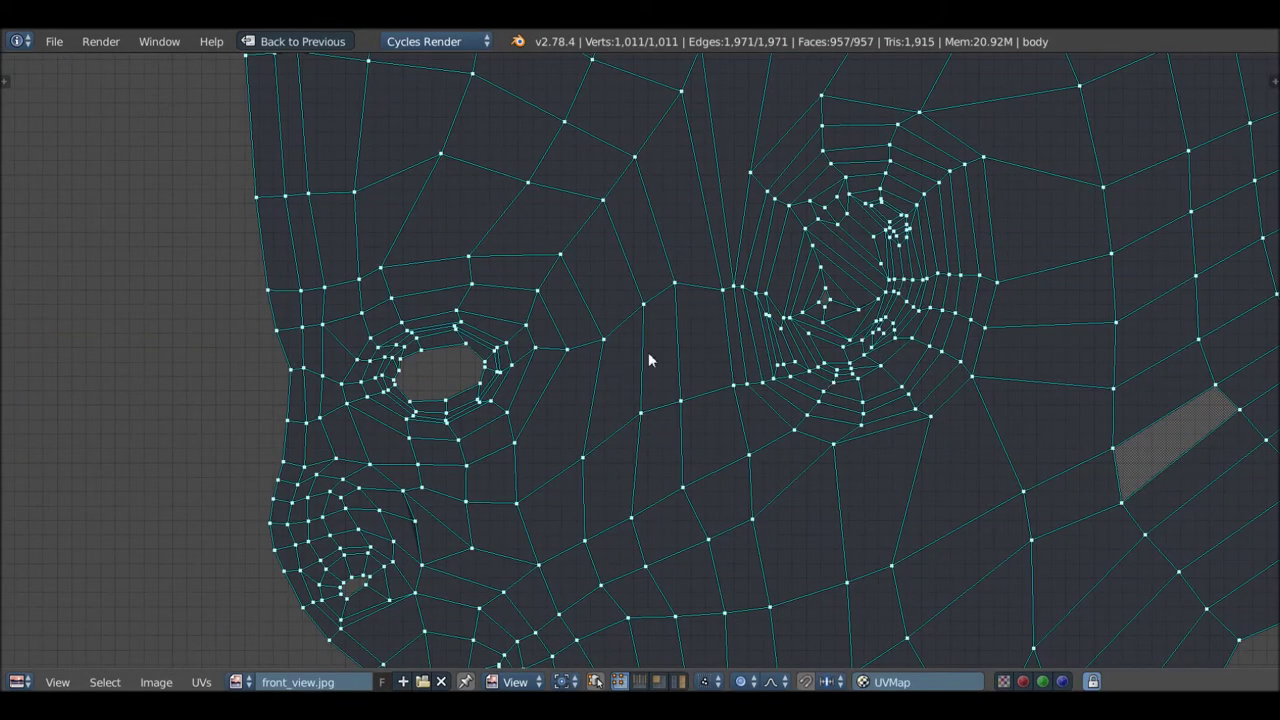
pyautogui.scroll(-3, 651, 360)
pyautogui.scroll(-2, 660, 380)
pyautogui.scroll(-1, 665, 400)
pyautogui.scroll(4, 743, 514)
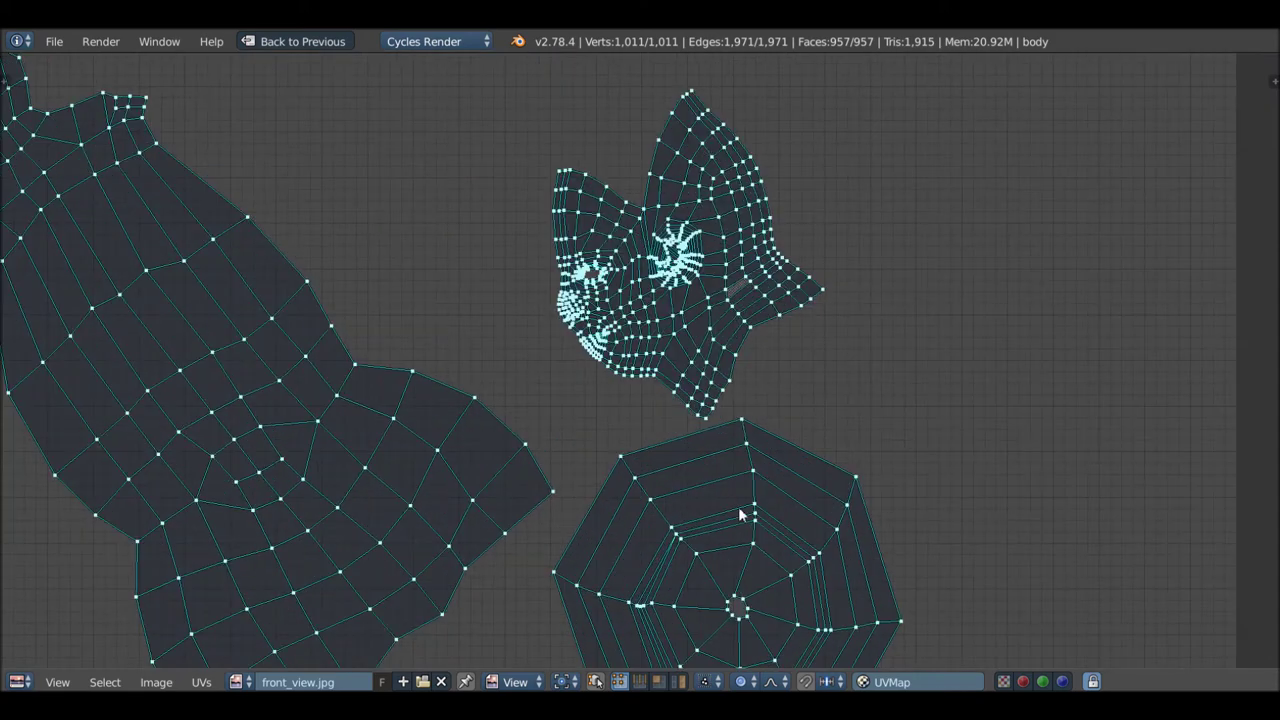
pyautogui.scroll(2, 689, 517)
pyautogui.scroll(1, 685, 519)
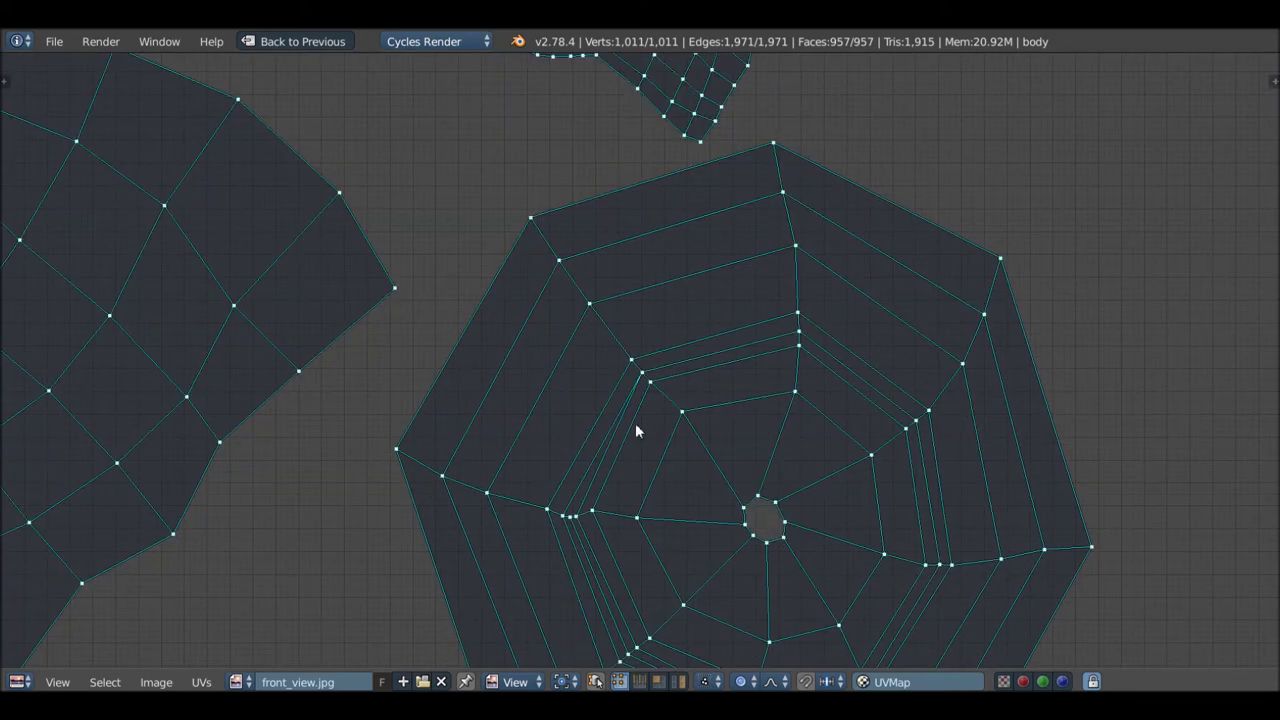
pyautogui.scroll(-6, 634, 428)
pyautogui.scroll(-2, 634, 428)
pyautogui.moveTo(489, 120); pyautogui.dragTo(612, 180, button='middle')
pyautogui.scroll(5, 612, 180)
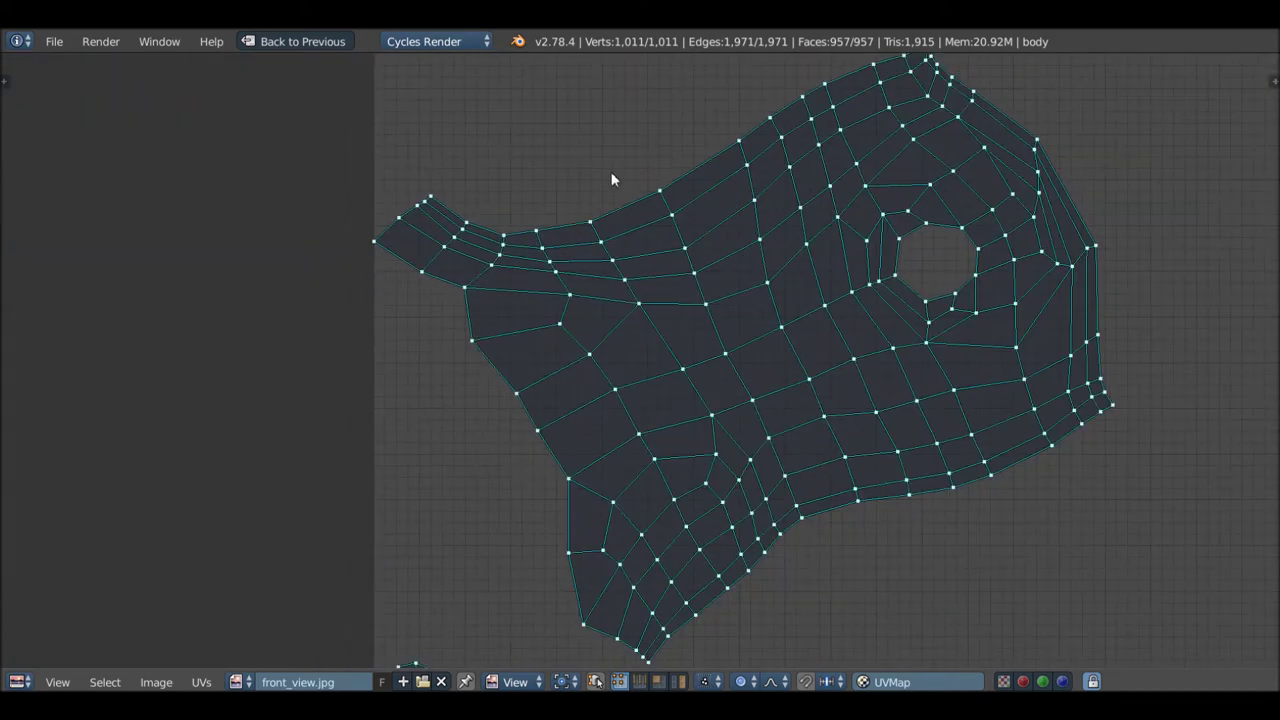
pyautogui.scroll(-8, 650, 205)
pyautogui.scroll(-1, 699, 228)
# Step: Restore the normal layout and re-unwrap with the Conformal method
pyautogui.hotkey('ctrl', 'Up')
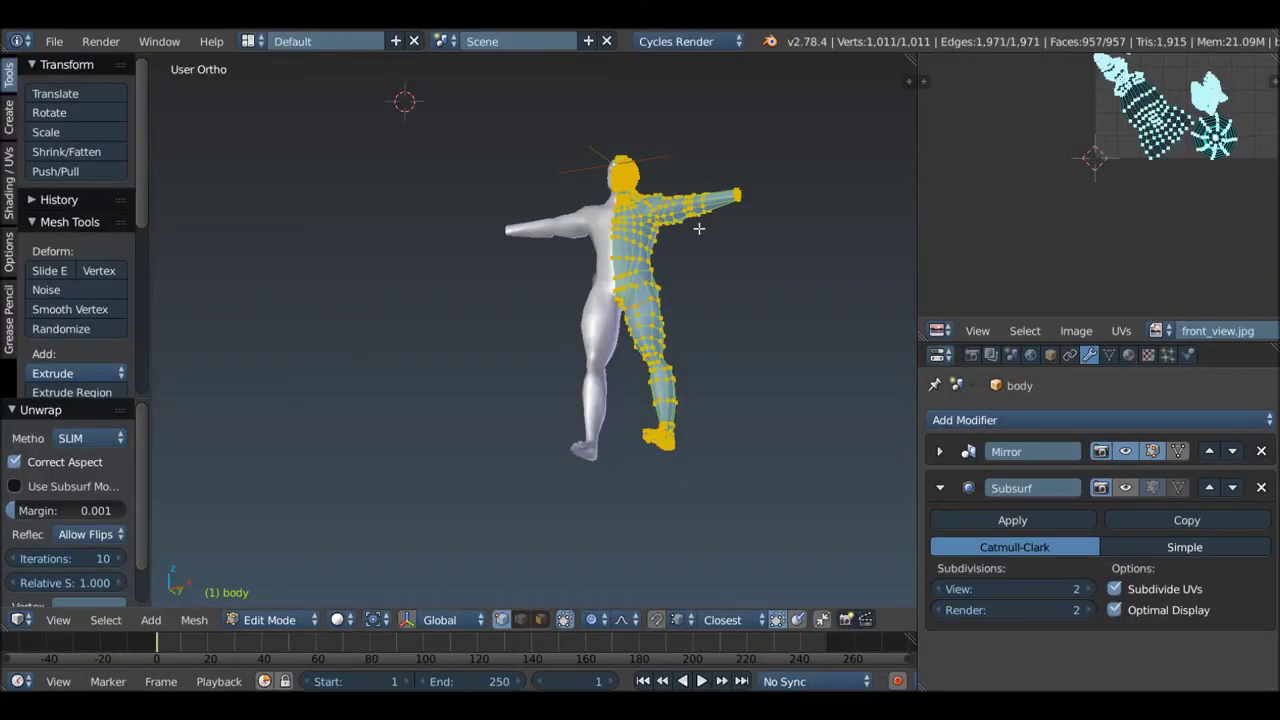
pyautogui.click(86, 439)
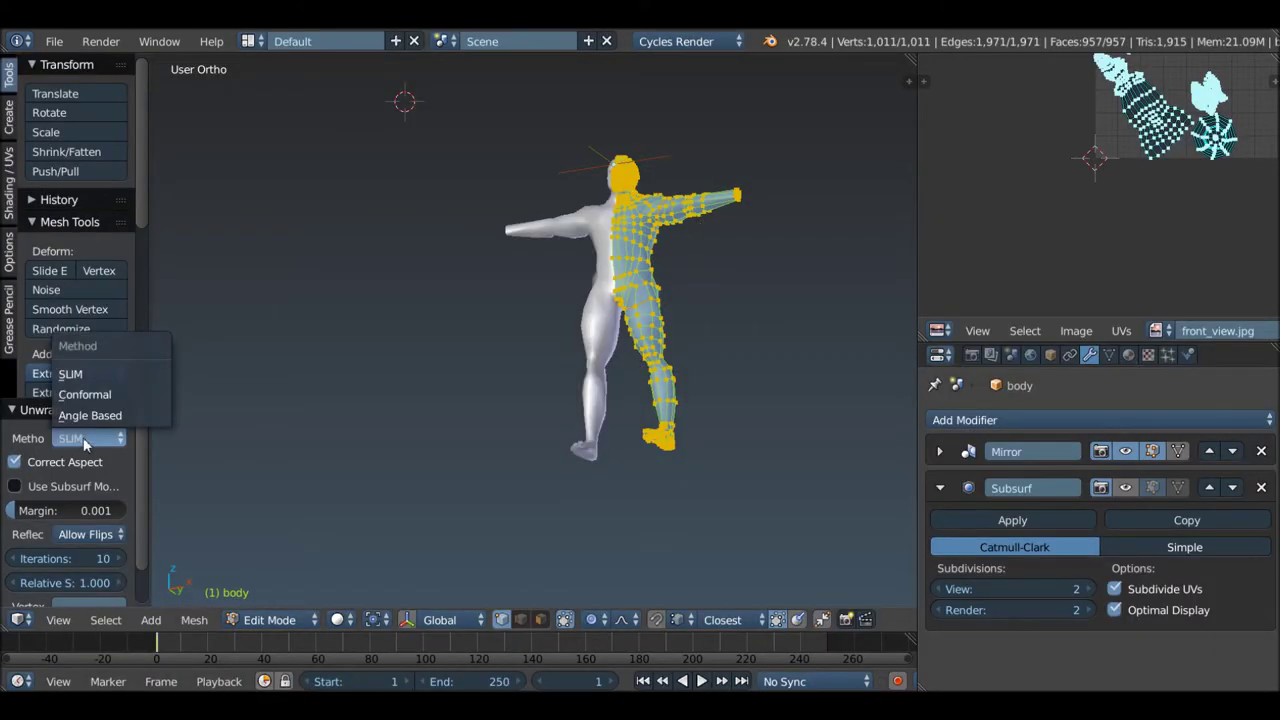
pyautogui.click(84, 394)
pyautogui.scroll(-1, 1003, 272)
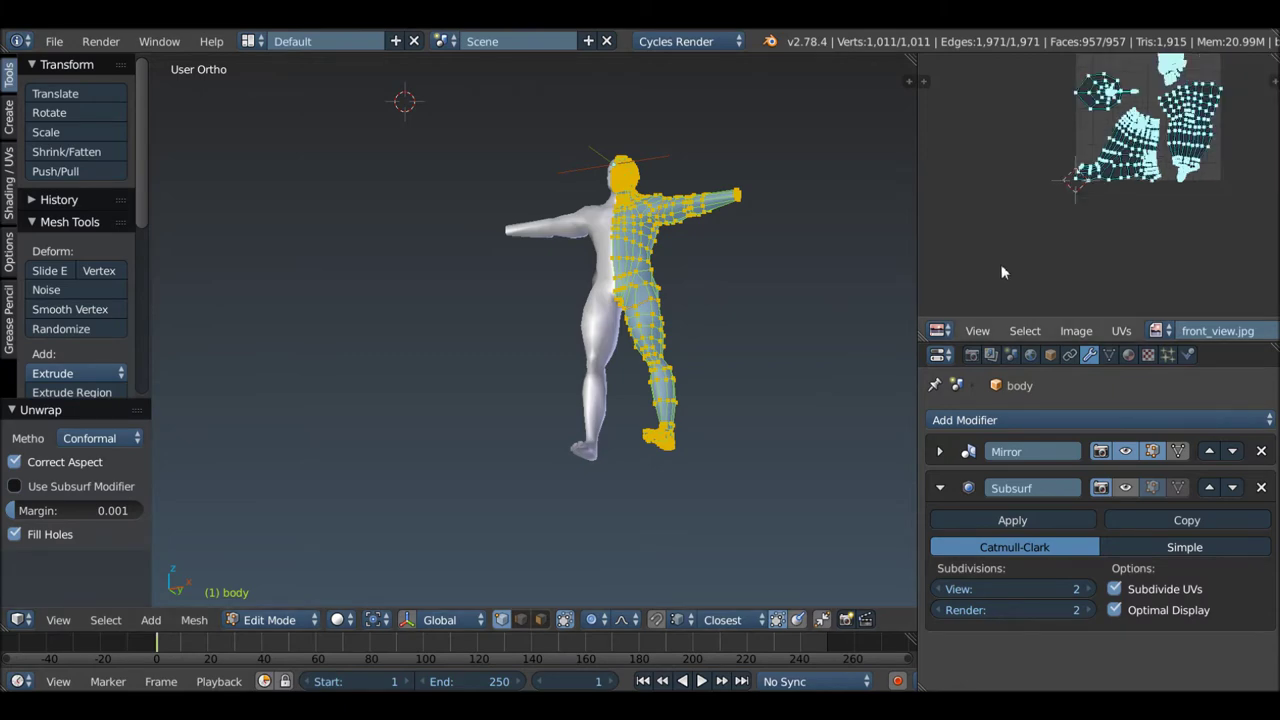
# Step: Maximize the UV editor and draw a grease pencil arrow above the octagonal island
pyautogui.scroll(-1, 1003, 272)
pyautogui.hotkey('ctrl', 'Up')
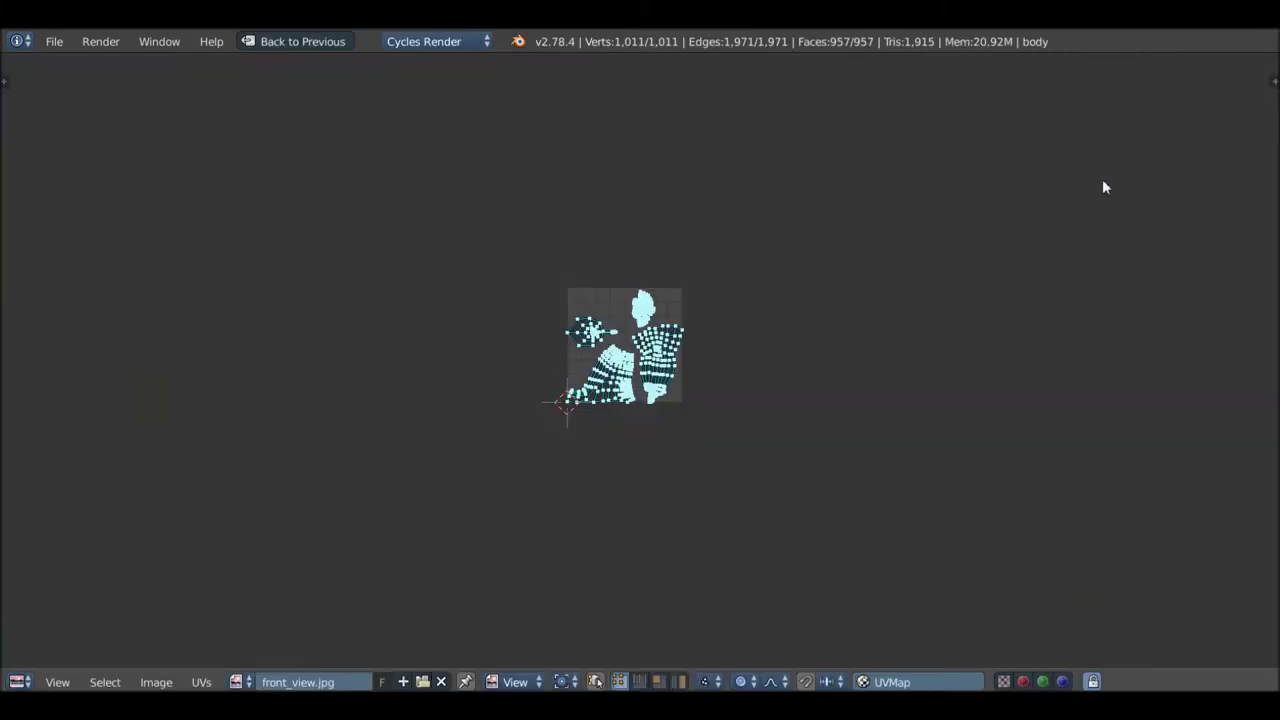
pyautogui.scroll(4, 537, 391)
pyautogui.scroll(2, 689, 293)
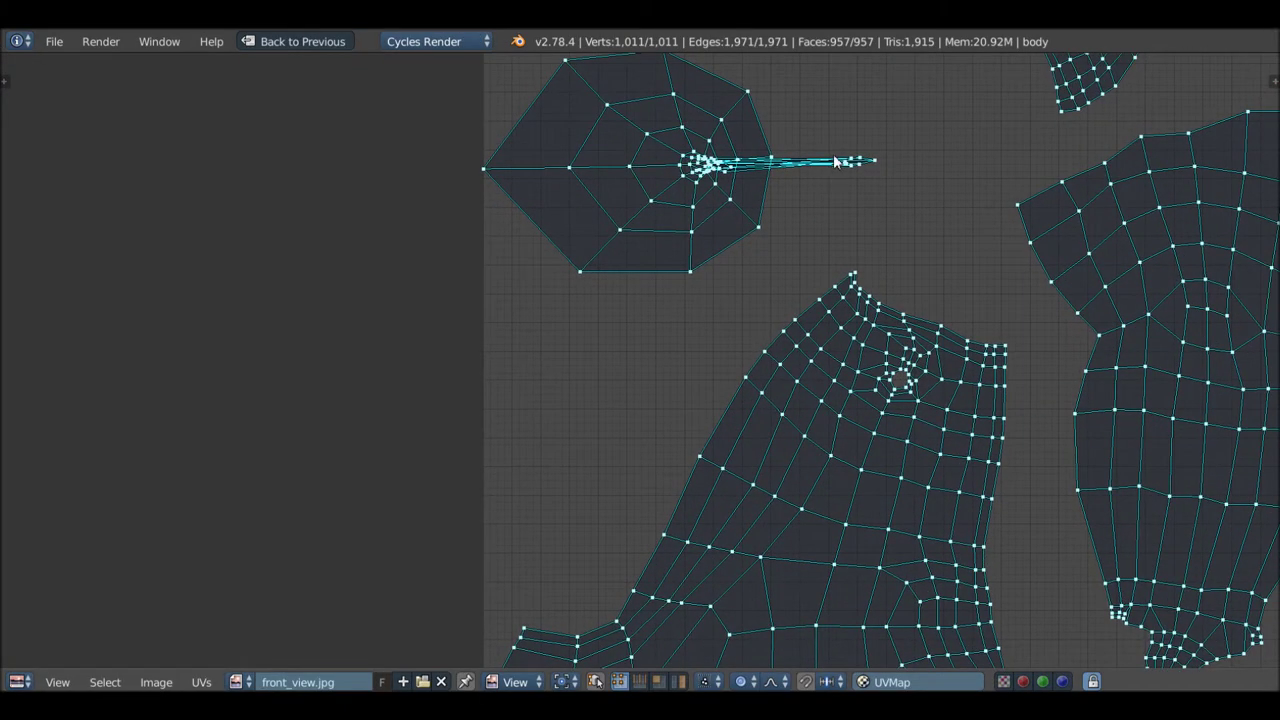
pyautogui.scroll(-2, 829, 177)
pyautogui.moveTo(829, 177); pyautogui.dragTo(820, 174, button='middle')
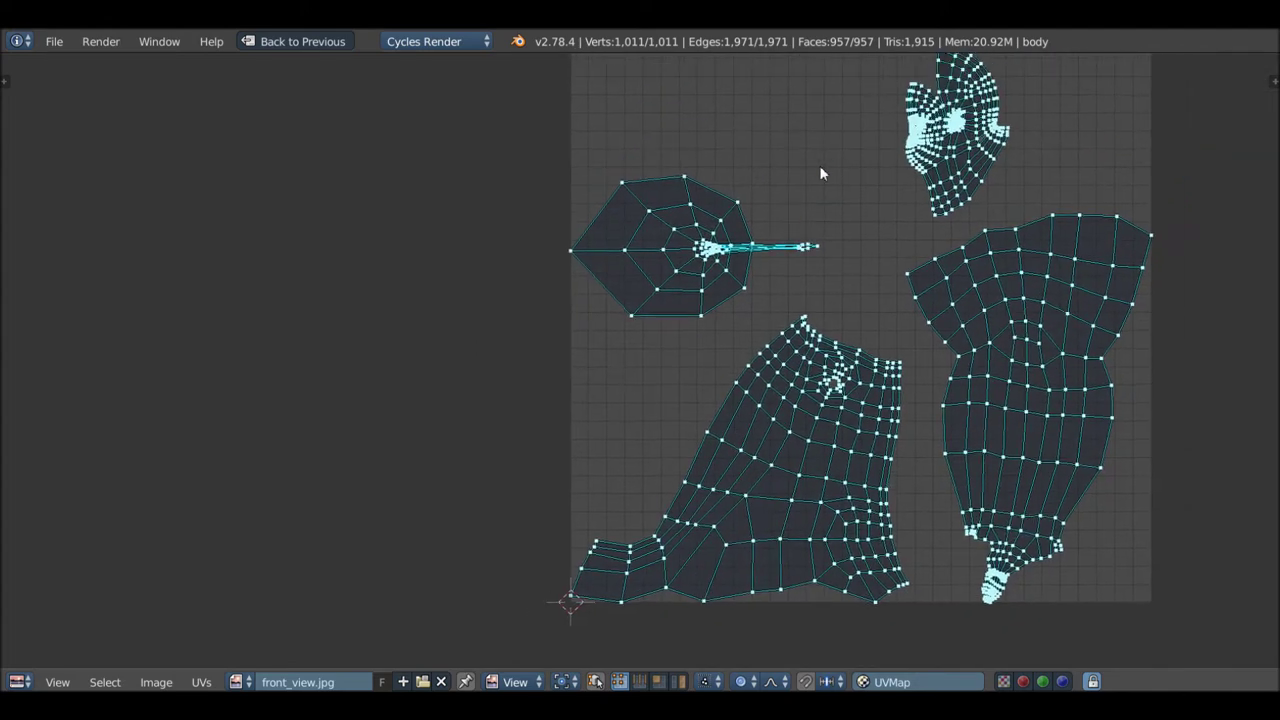
pyautogui.moveTo(804, 103); pyautogui.dragTo(789, 167)
# Step: Rewrite the last letters of the DISTORTED note and ink circles around the octagon's stretched vertices and the bottom cluster
pyautogui.moveTo(856, 186)
pyautogui.mouseDown()
pyautogui.moveTo(845, 205)
pyautogui.moveTo(872, 210)
pyautogui.mouseUp()
pyautogui.click(837, 190)
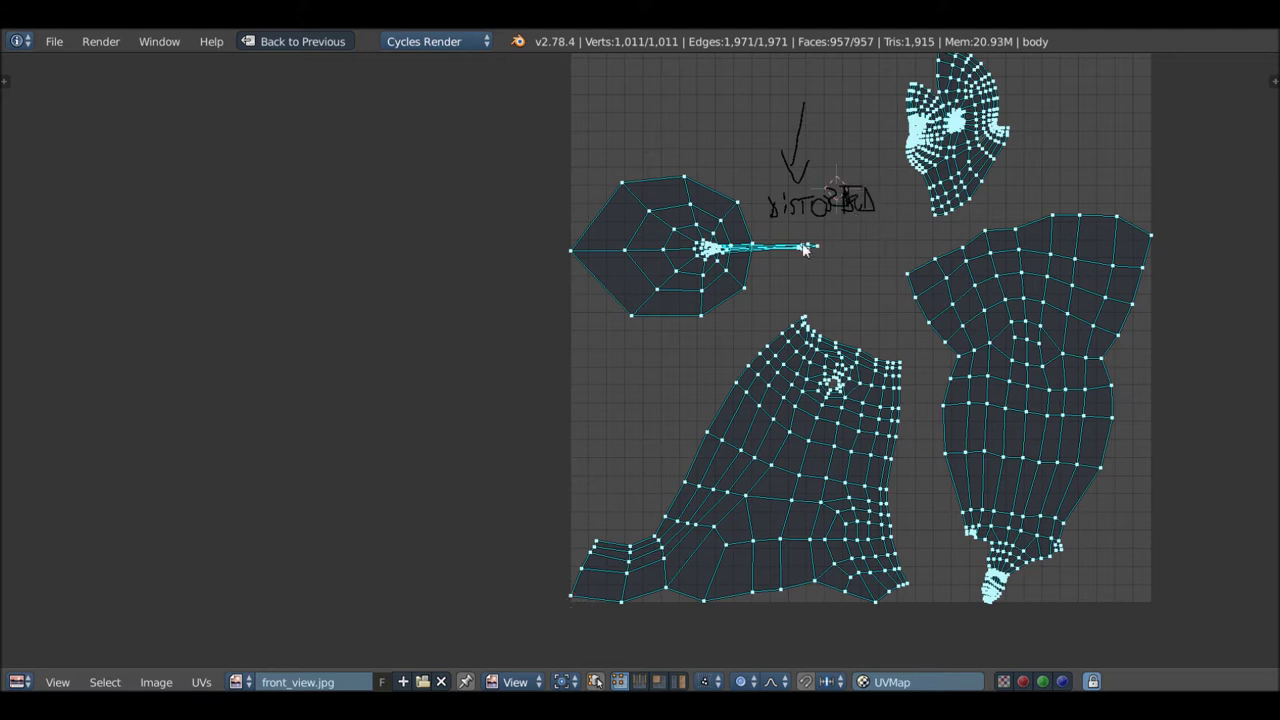
pyautogui.moveTo(796, 212)
pyautogui.mouseDown()
pyautogui.moveTo(784, 238)
pyautogui.moveTo(800, 216)
pyautogui.mouseUp()
pyautogui.moveTo(983, 546)
pyautogui.mouseDown()
pyautogui.moveTo(996, 610)
pyautogui.moveTo(976, 537)
pyautogui.mouseUp()
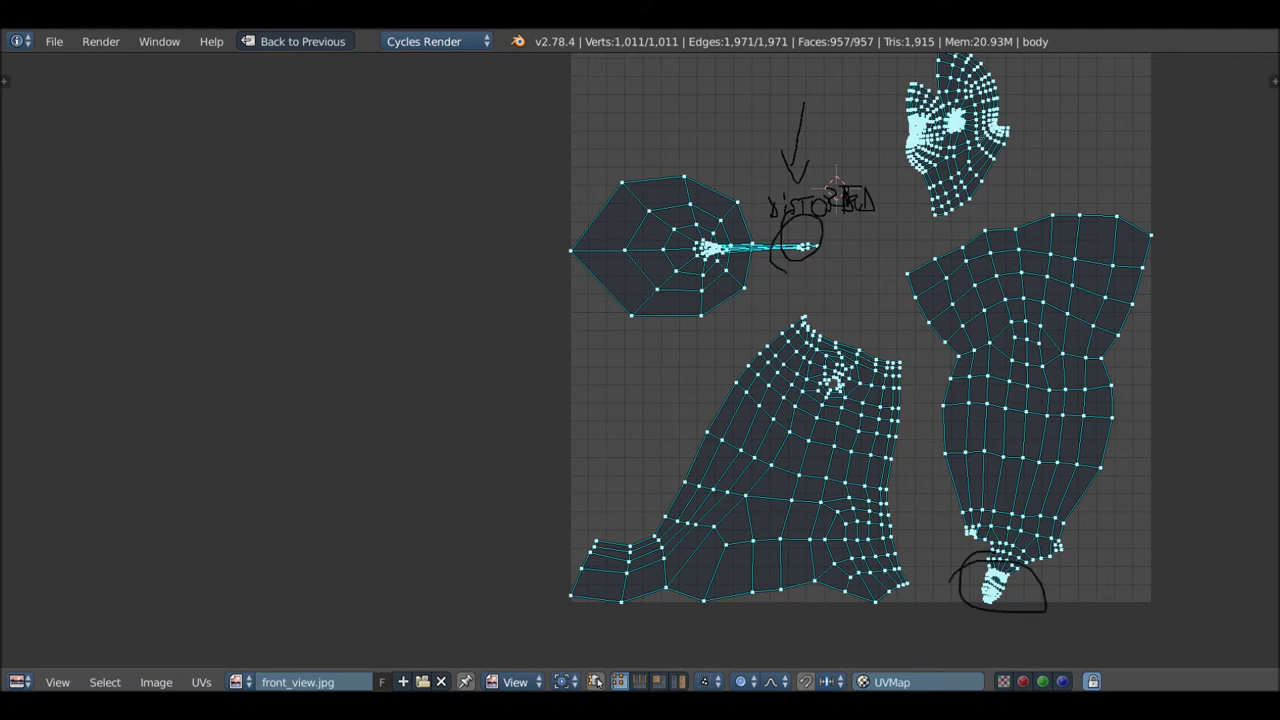
# Step: Zoom over the annotated UV layout to review it, then restore the multi-area layout
pyautogui.scroll(8, 950, 155)
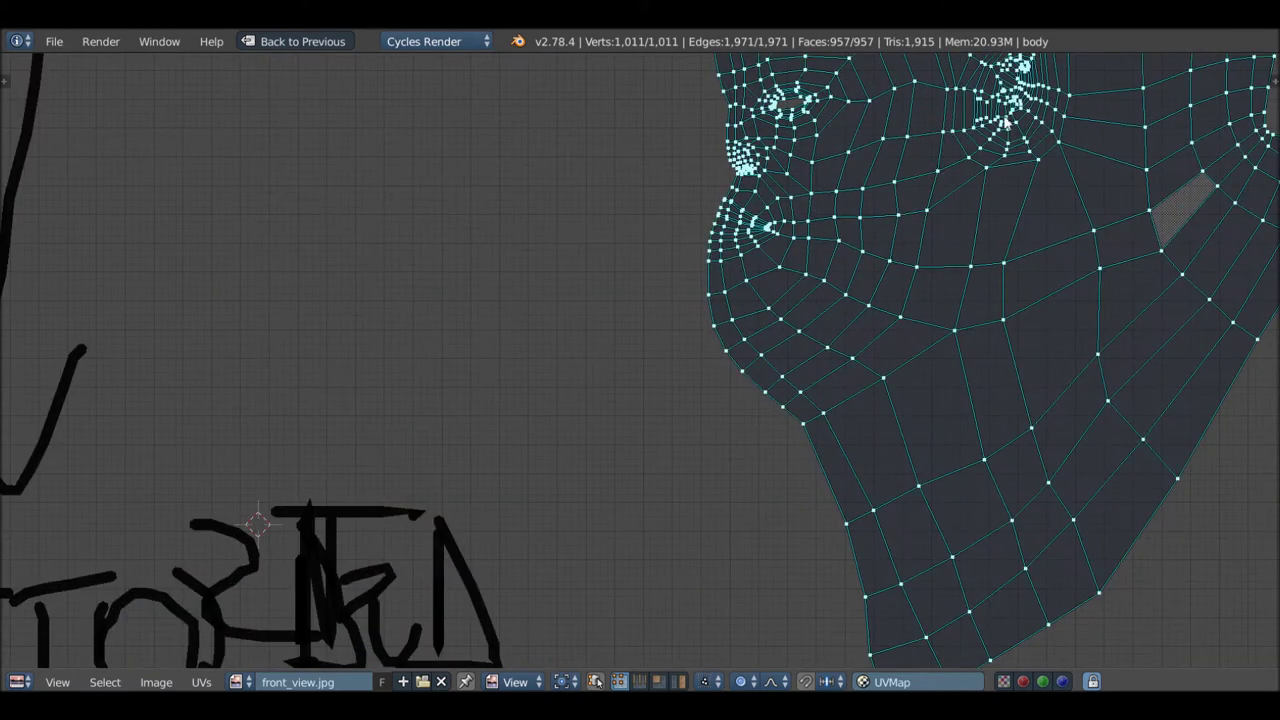
pyautogui.scroll(2, 943, 214)
pyautogui.scroll(3, 943, 214)
pyautogui.scroll(-6, 943, 214)
pyautogui.scroll(-5, 943, 214)
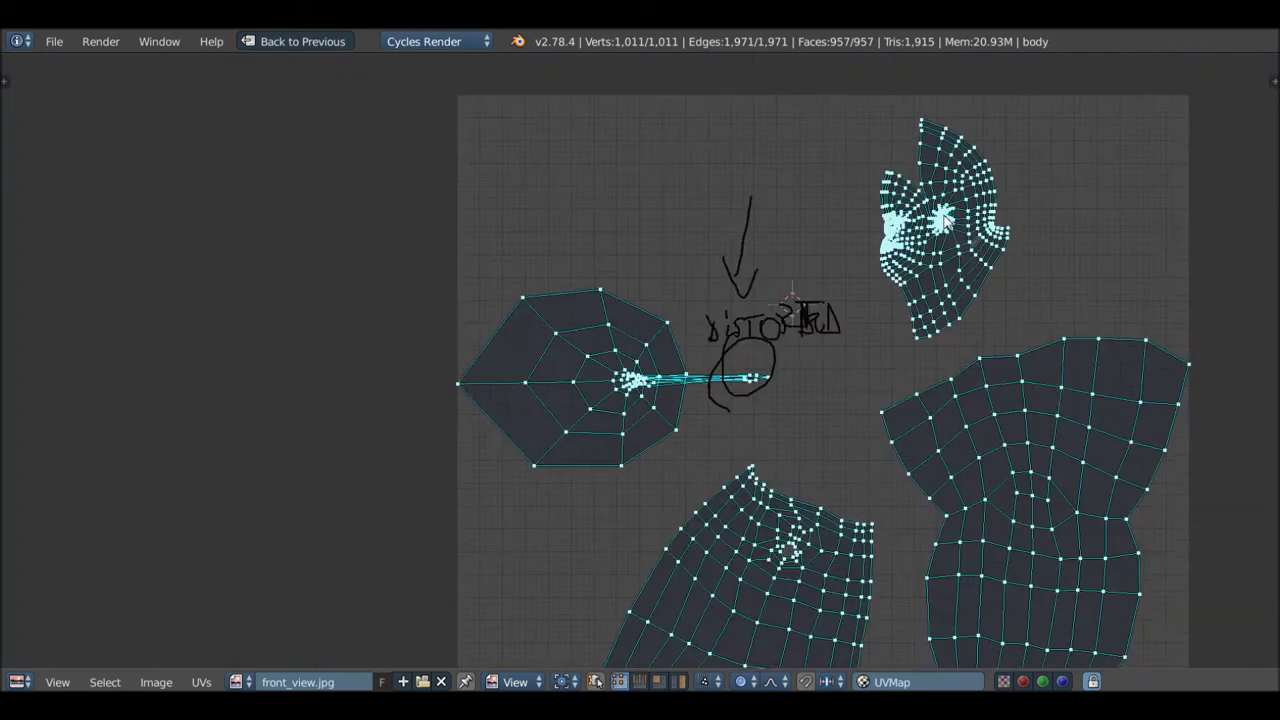
pyautogui.scroll(-2, 943, 214)
pyautogui.scroll(2, 863, 284)
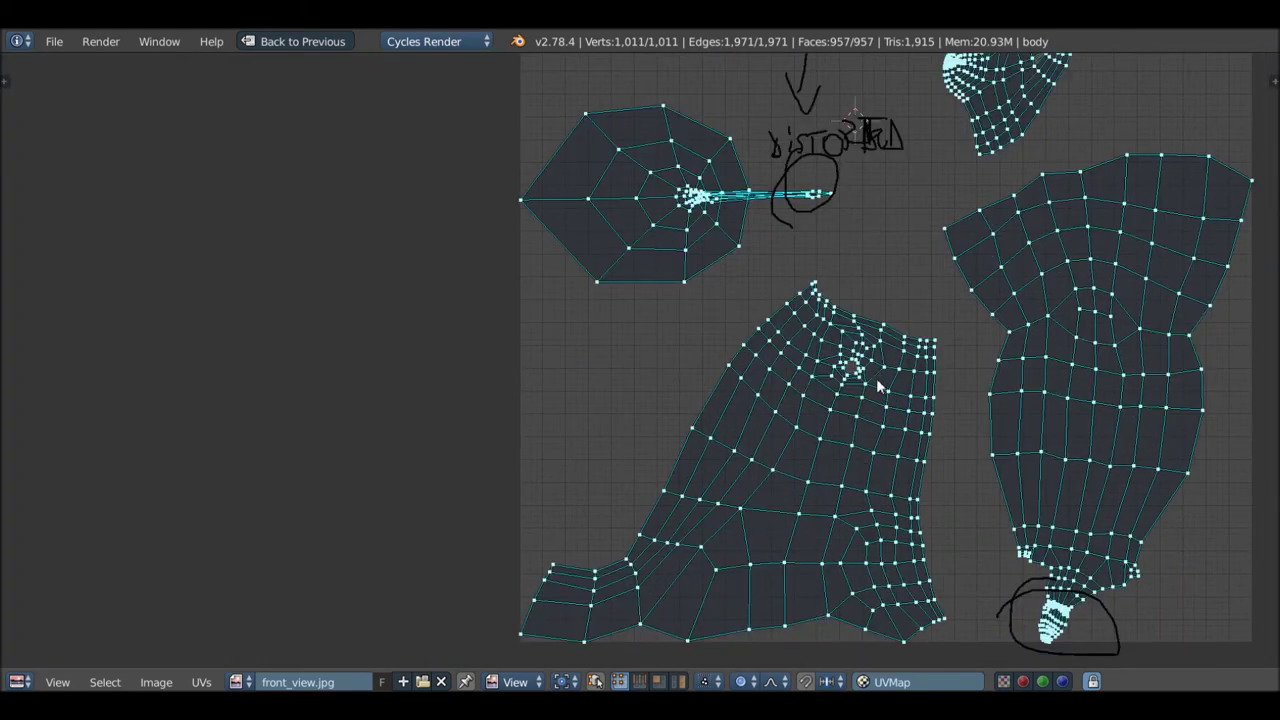
pyautogui.scroll(4, 880, 387)
pyautogui.scroll(-5, 836, 346)
pyautogui.moveTo(938, 255); pyautogui.dragTo(884, 297, button='middle')
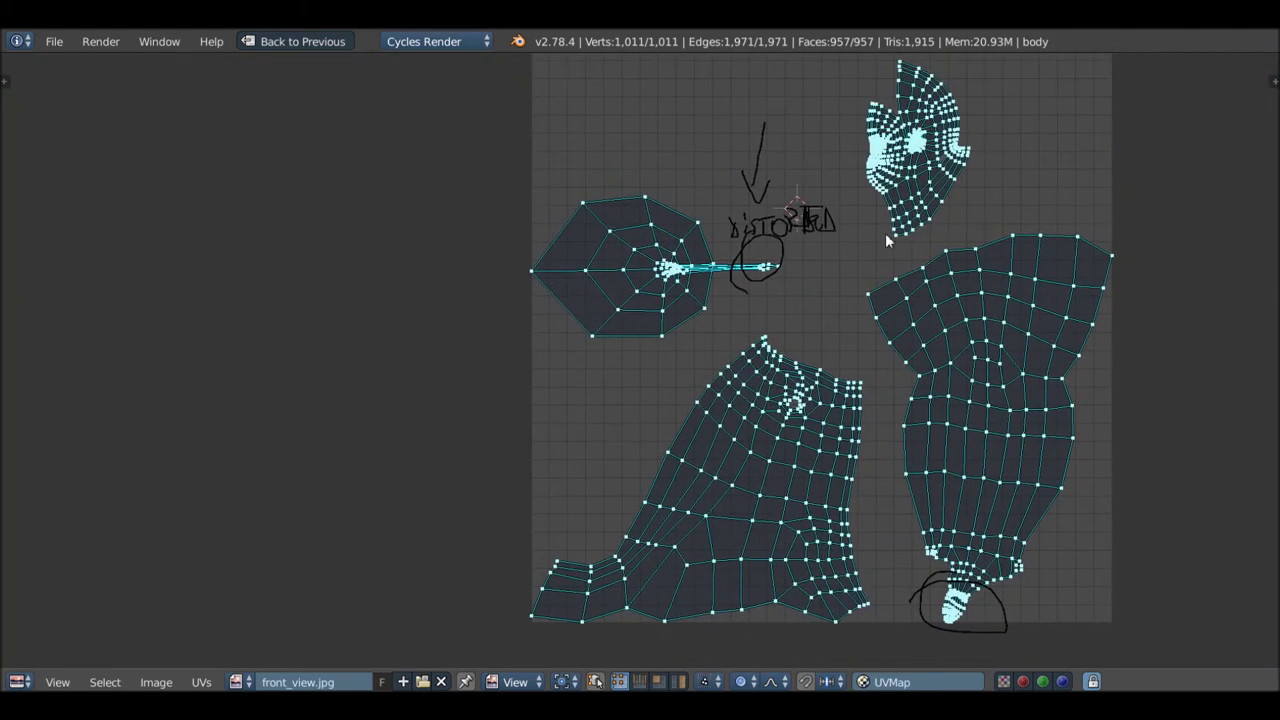
pyautogui.scroll(3, 884, 230)
pyautogui.scroll(-1, 884, 230)
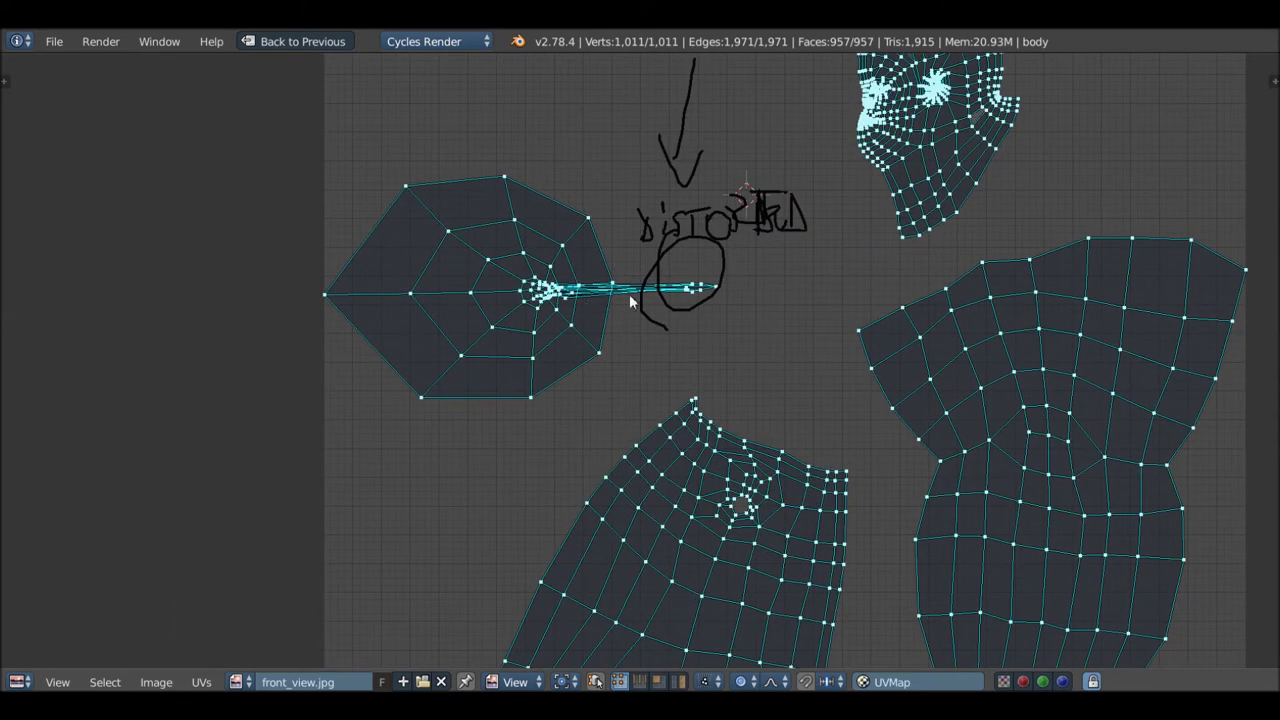
pyautogui.scroll(-3, 640, 295)
pyautogui.hotkey('ctrl', 'Up')
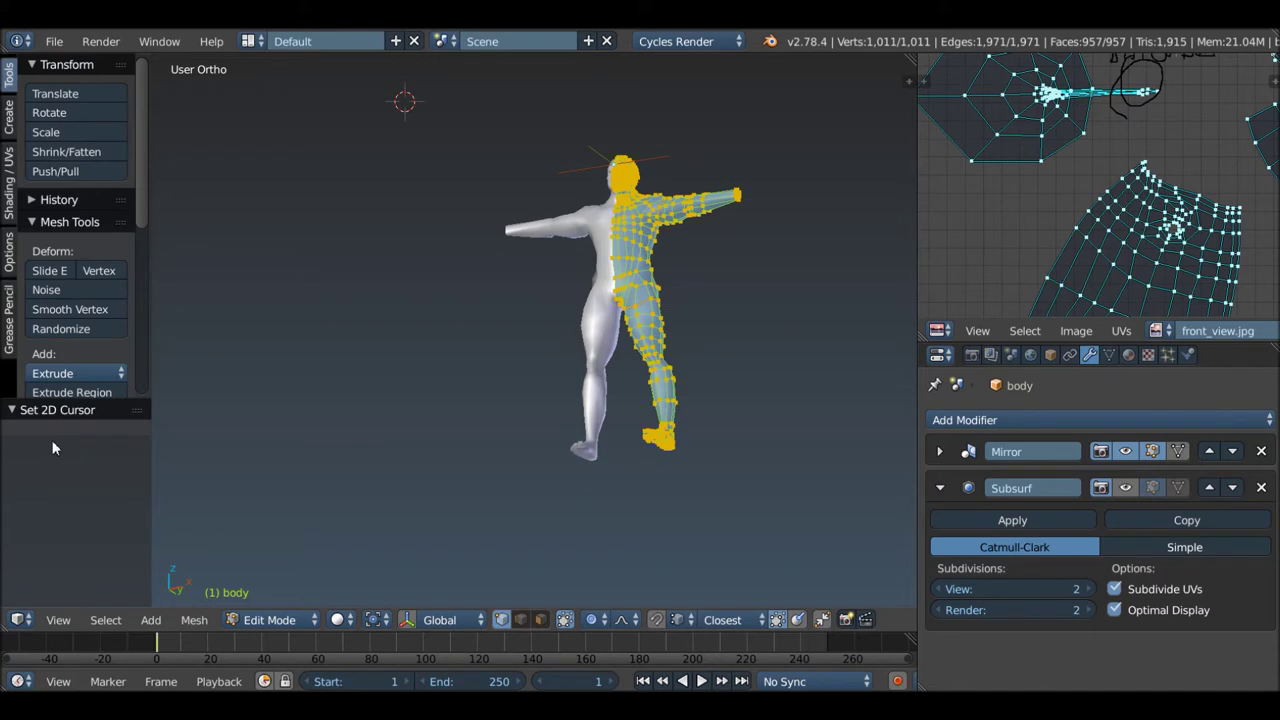
# Step: In the UV editor sidebar, unlink the GPencil data under Grease Pencil Layers
pyautogui.keyDown('shift'); pyautogui.moveTo(661, 355); pyautogui.dragTo(637, 382, button='middle'); pyautogui.keyUp('shift')
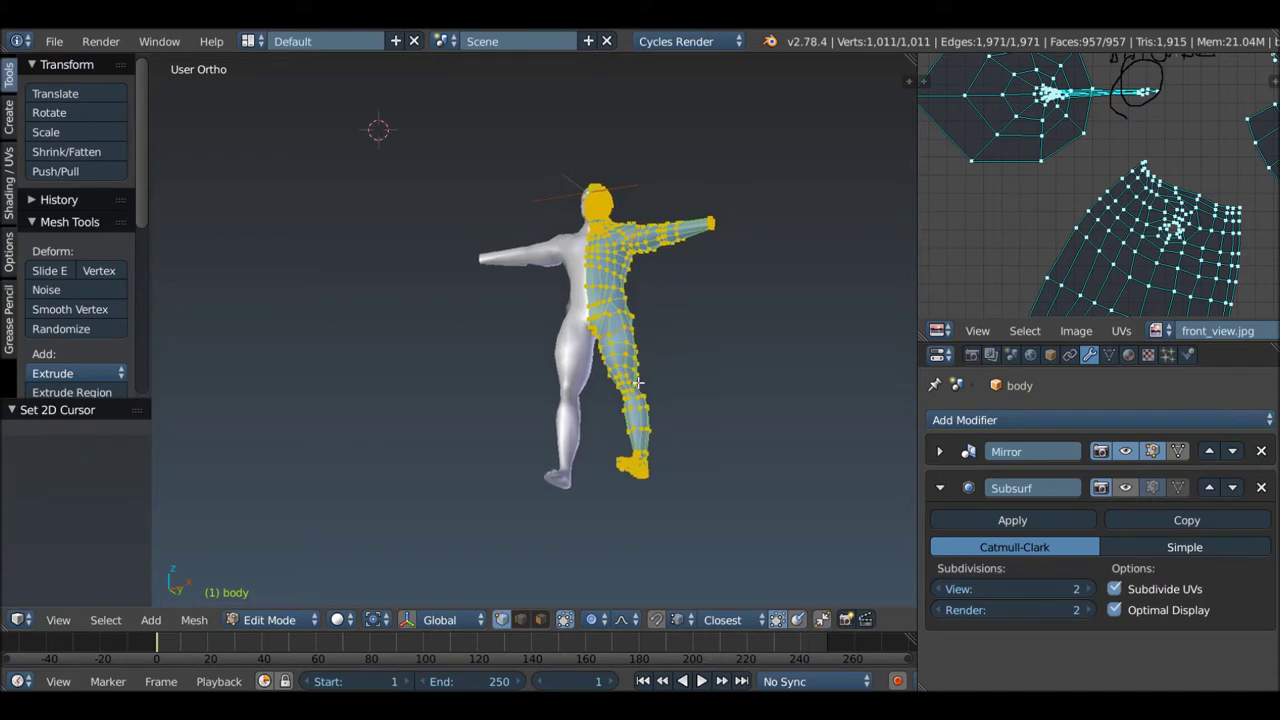
pyautogui.press('n')
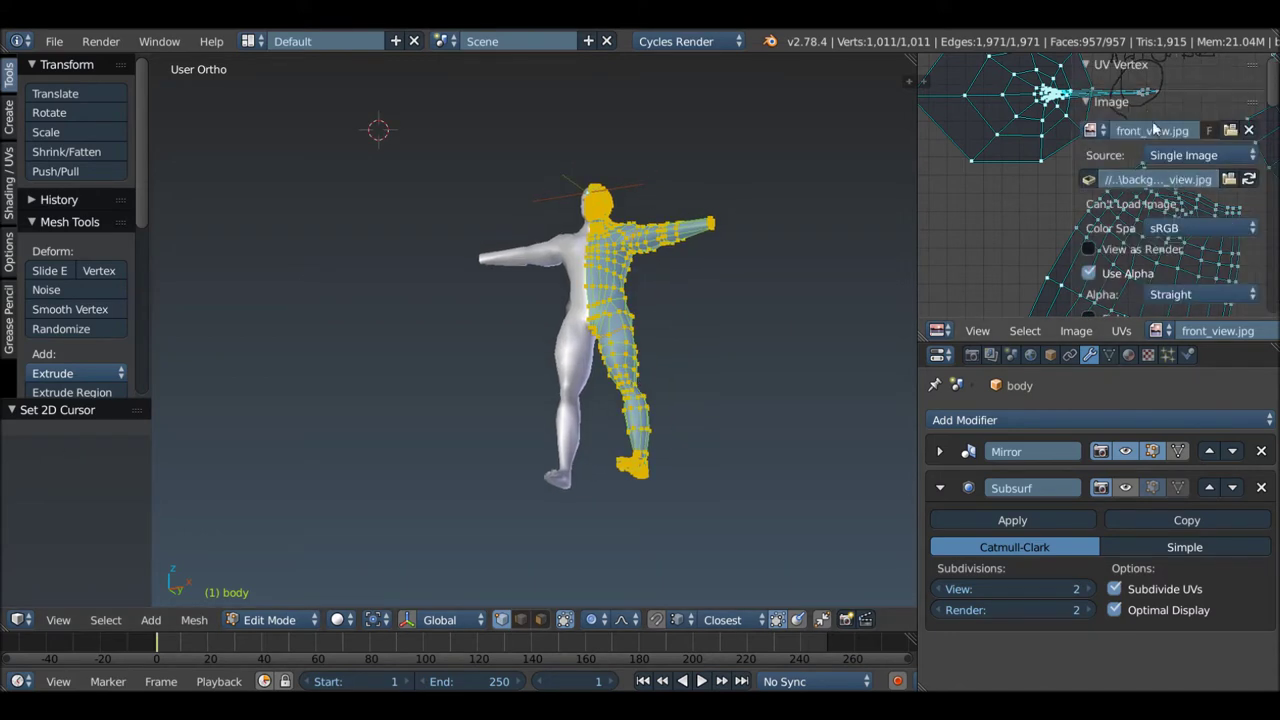
pyautogui.click(1110, 101)
pyautogui.click(1113, 146)
pyautogui.click(1103, 168)
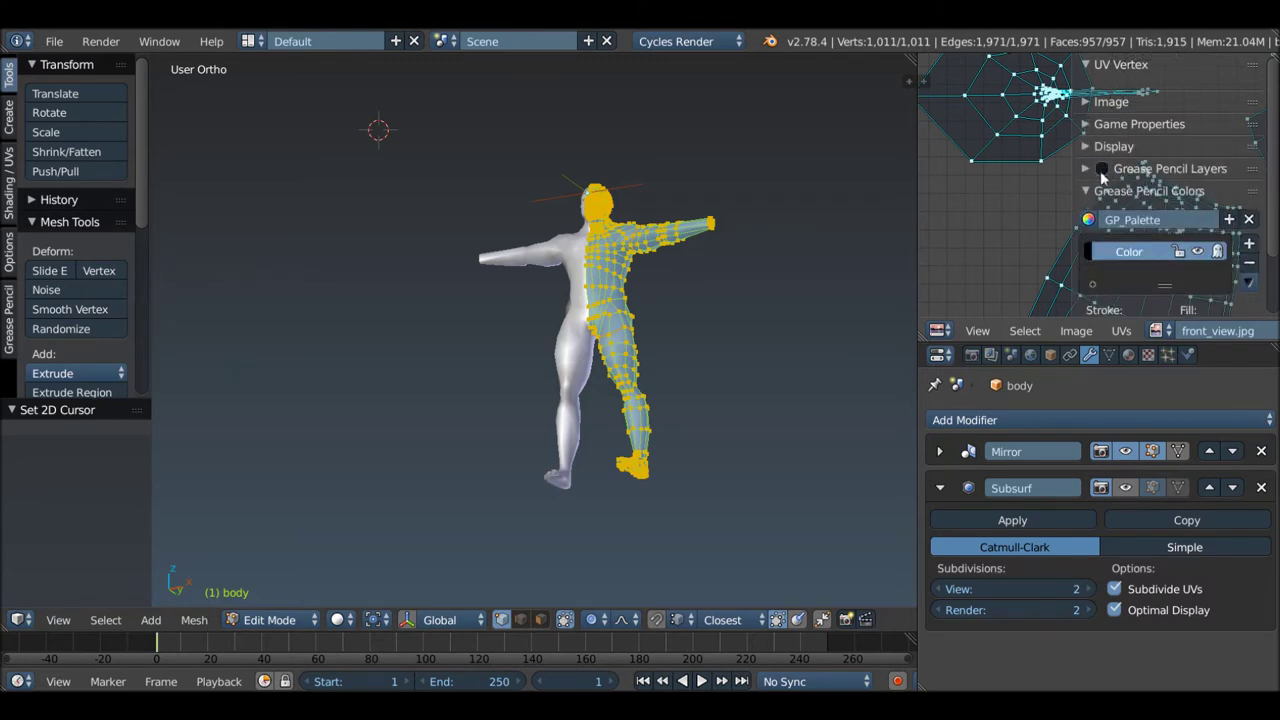
pyautogui.click(1100, 168)
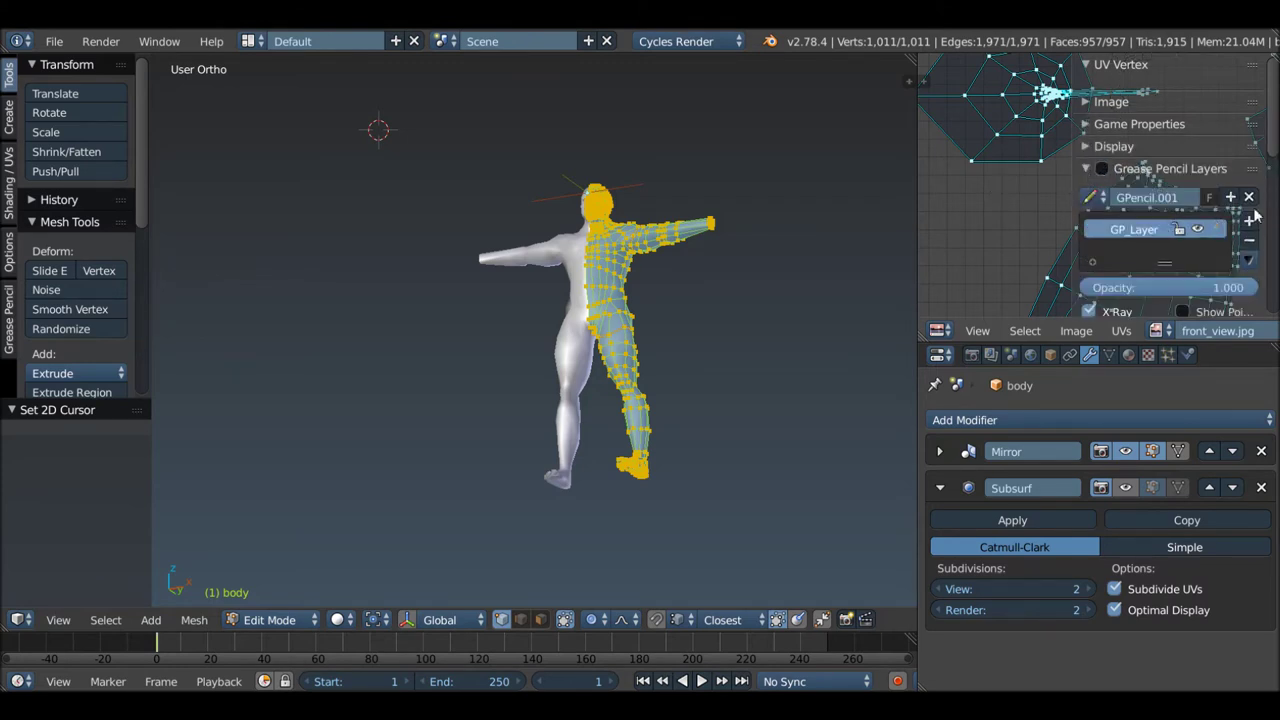
pyautogui.click(1250, 197)
pyautogui.click(1102, 168)
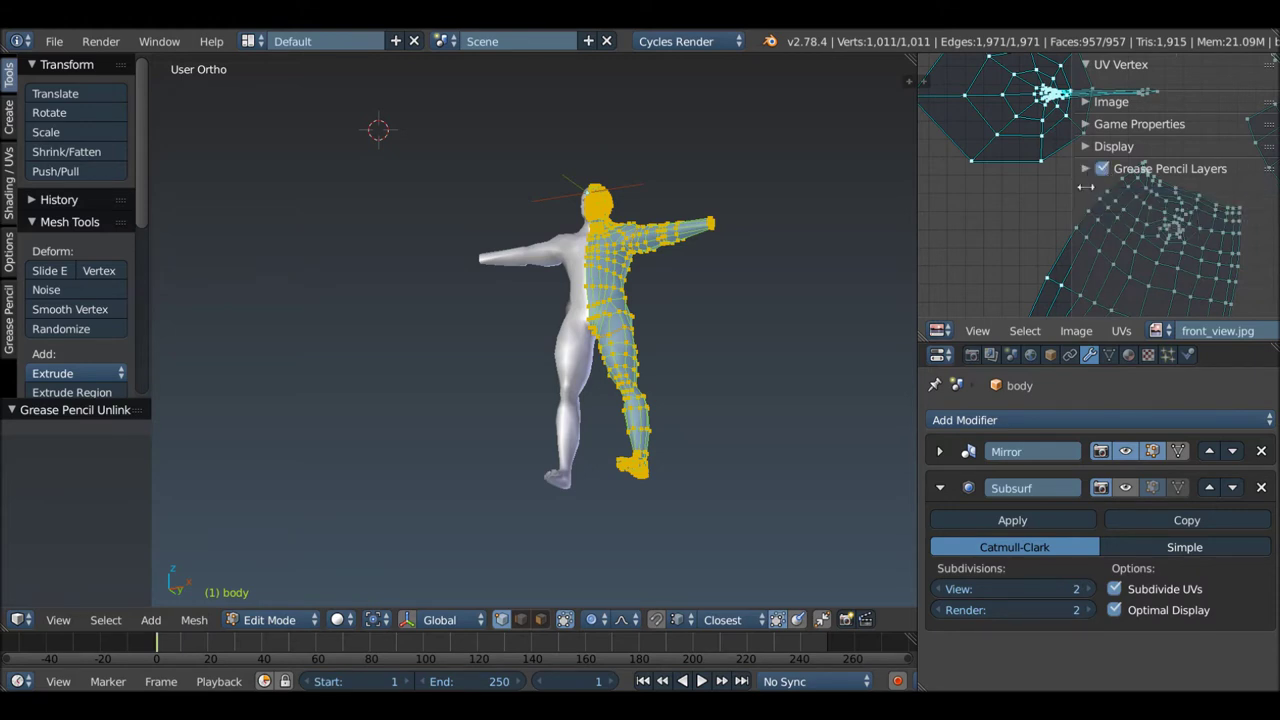
# Step: Hide the UV editor's sidebar and zoom back in on the UV layout
pyautogui.scroll(-3, 1050, 180)
pyautogui.press('b')
pyautogui.press('Escape')
pyautogui.press('n')
pyautogui.scroll(2, 1055, 181)
pyautogui.scroll(2, 1065, 182)
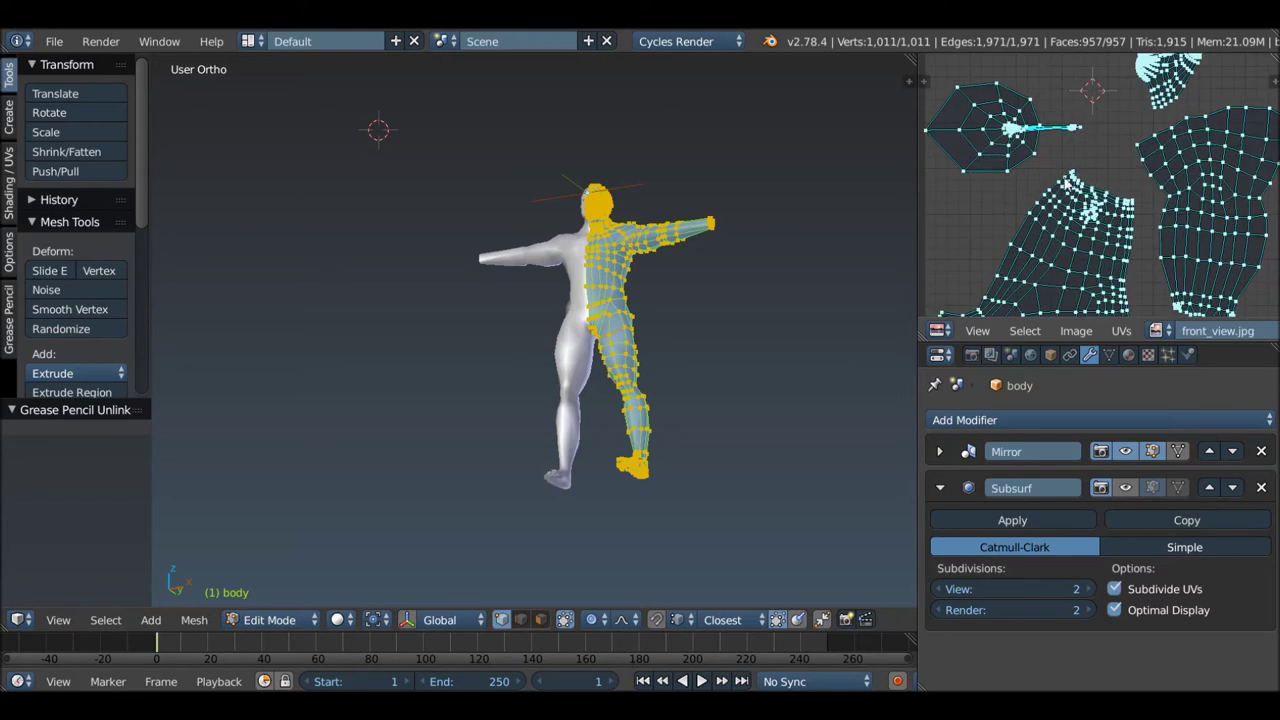
# Step: From a front view, re-unwrap the body's half mesh using the Angle Based method
pyautogui.keyDown('shift'); pyautogui.moveTo(530, 299); pyautogui.dragTo(567, 282, button='middle'); pyautogui.keyUp('shift')
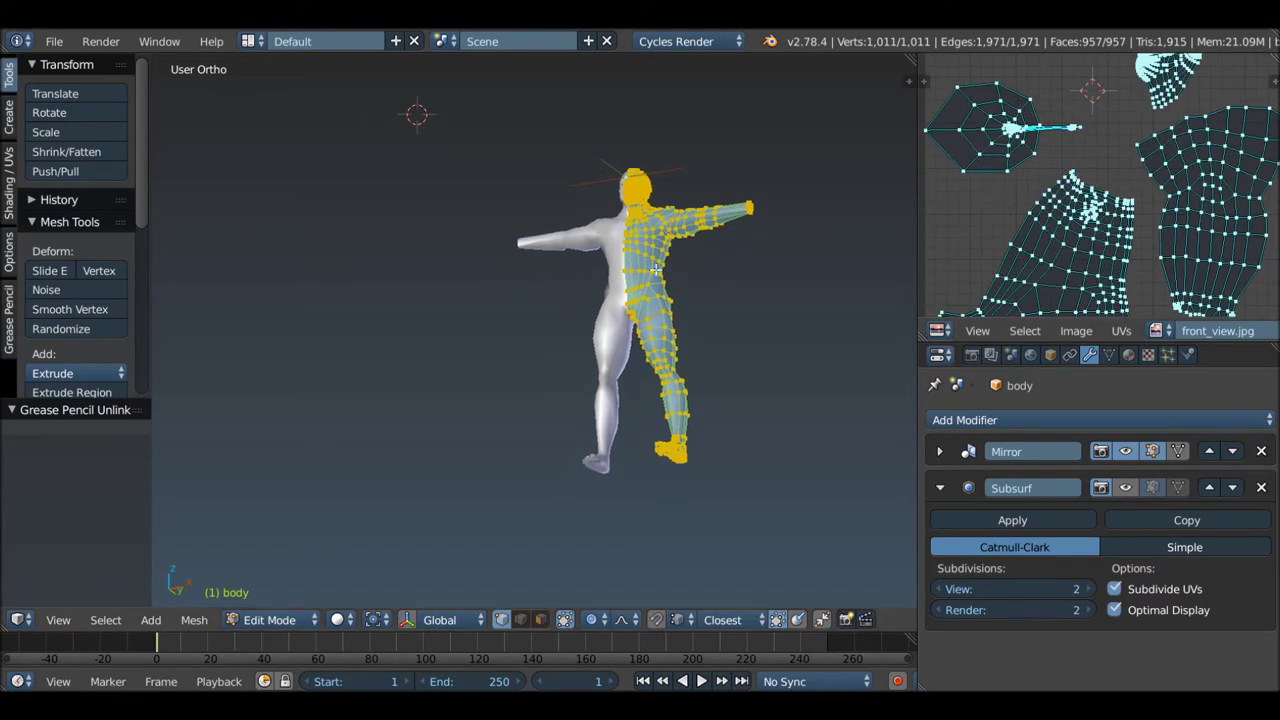
pyautogui.moveTo(656, 270); pyautogui.dragTo(618, 303, button='middle')
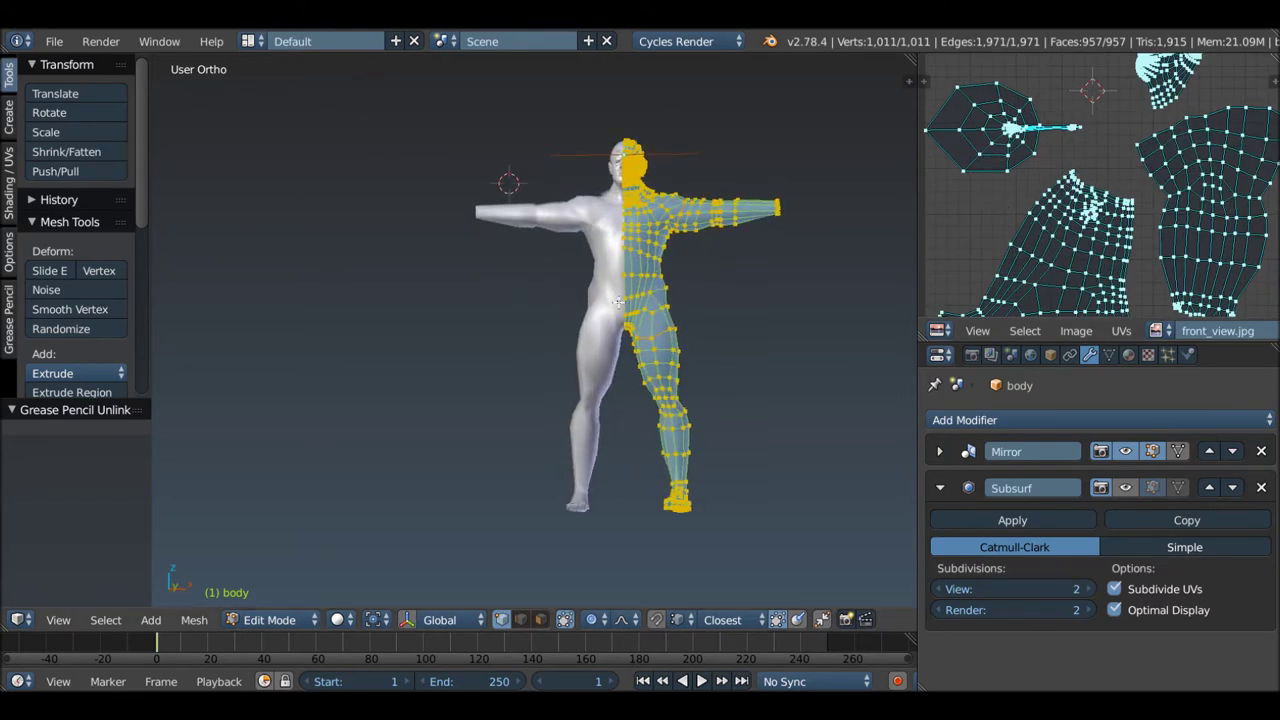
pyautogui.press('u')
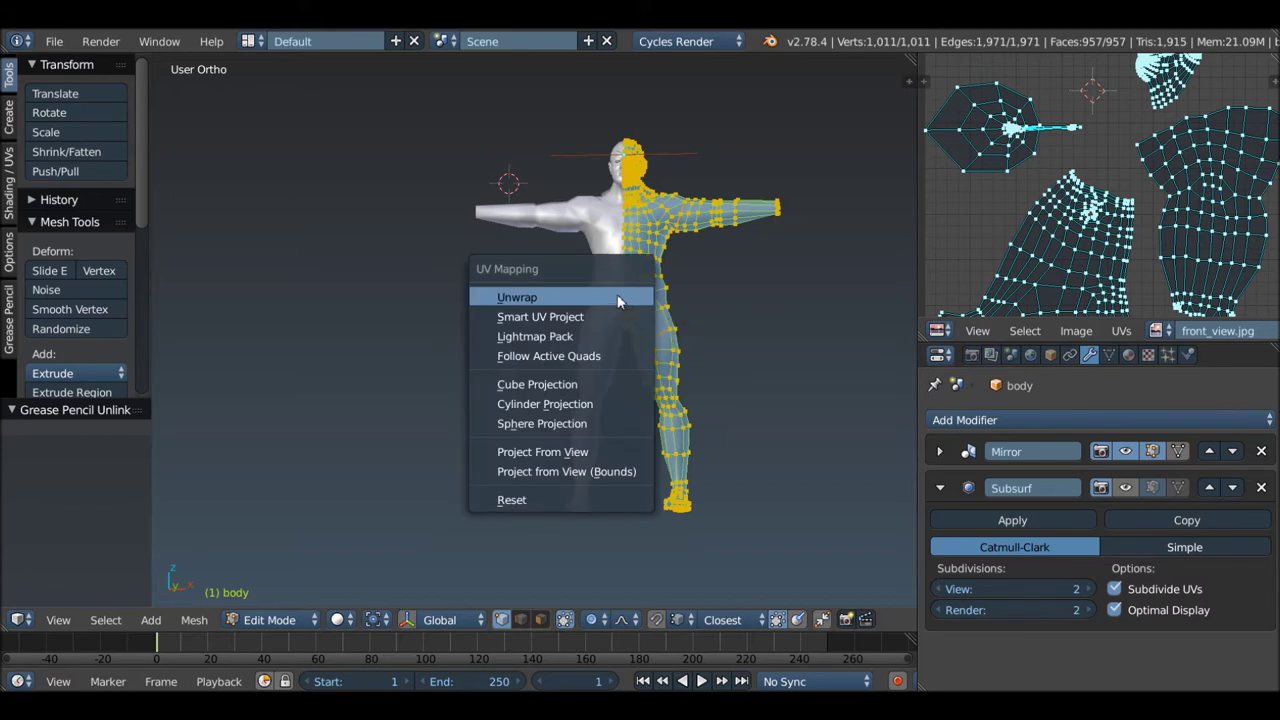
pyautogui.click(618, 297)
pyautogui.click(100, 438)
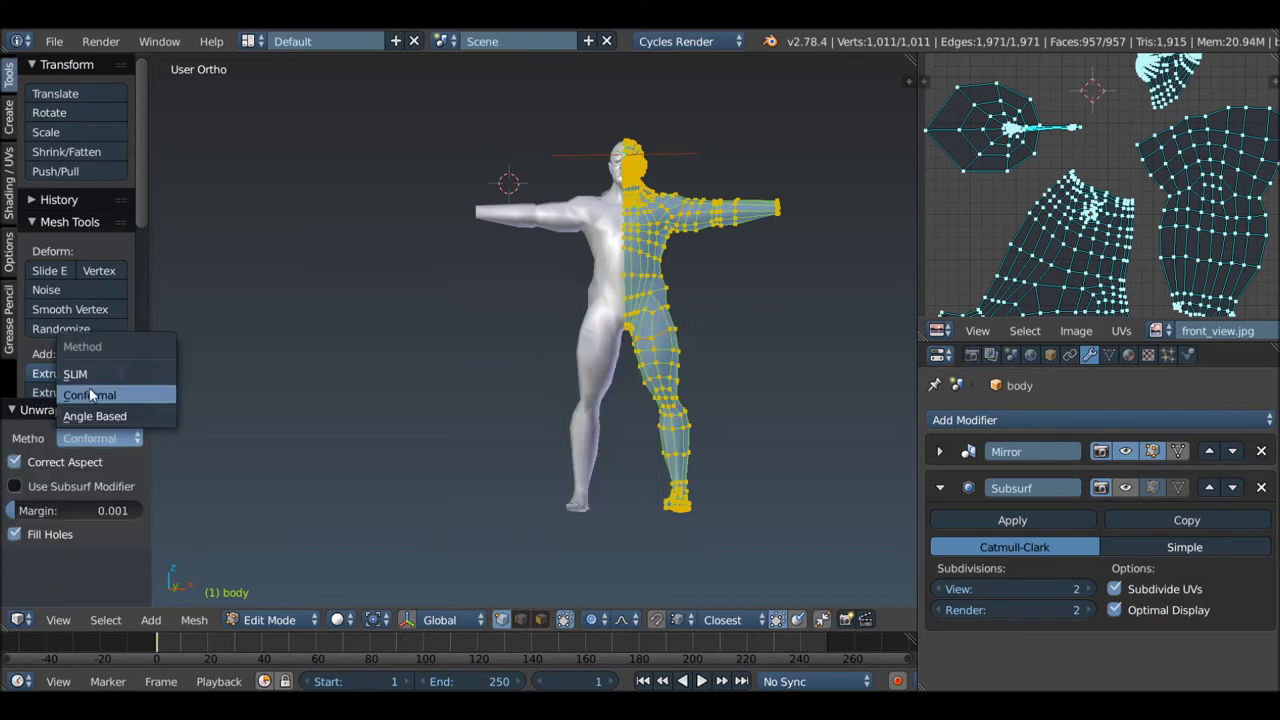
pyautogui.click(92, 416)
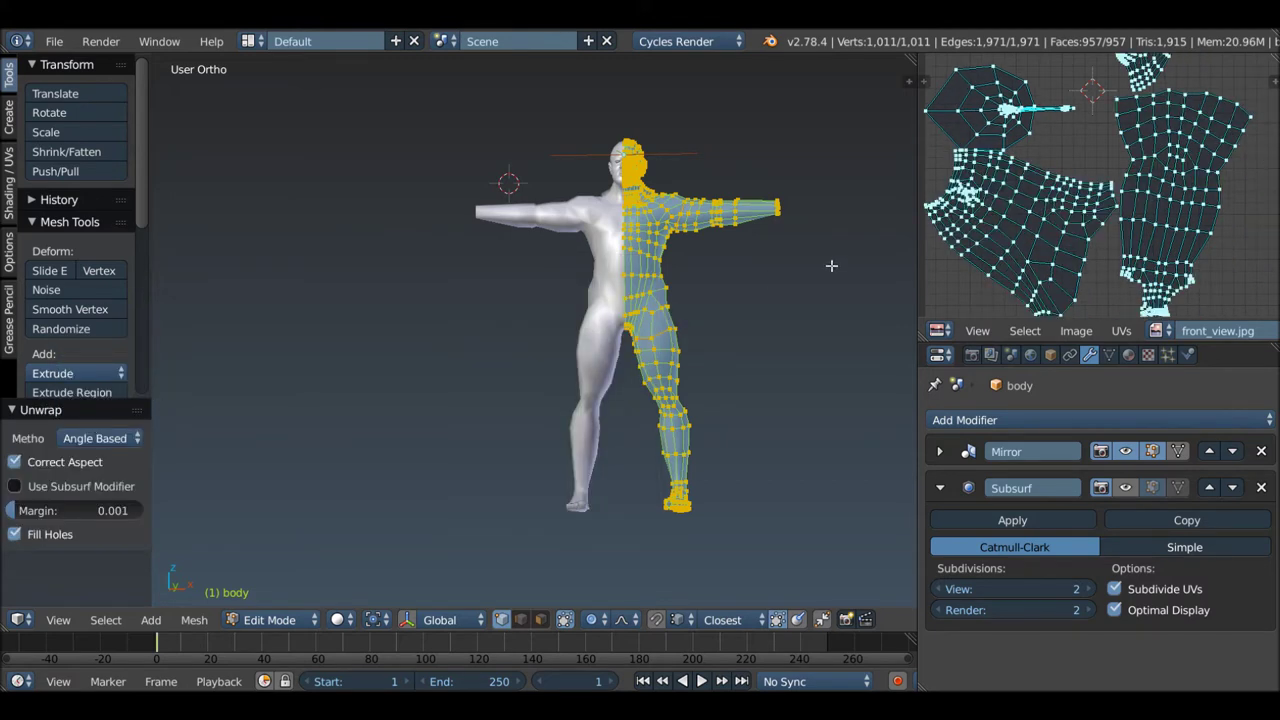
pyautogui.moveTo(1102, 124); pyautogui.dragTo(1090, 182, button='middle')
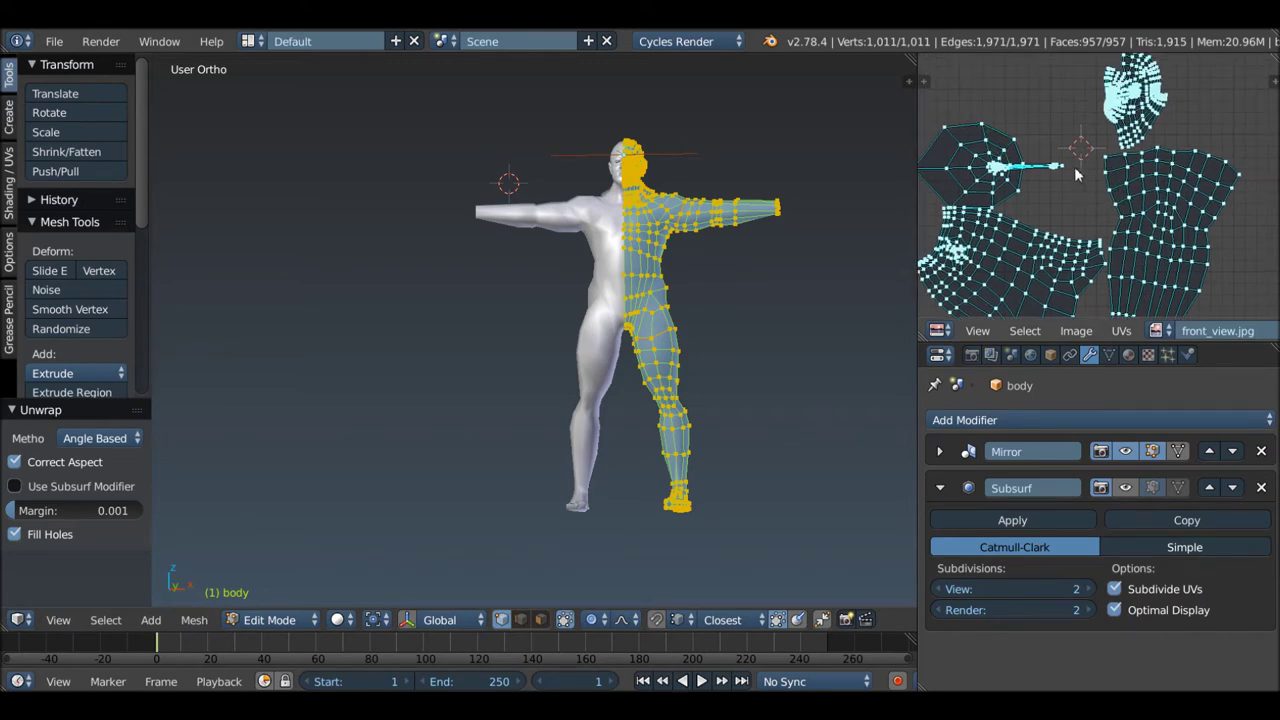
pyautogui.hotkey('ctrl', 'Up')
# Step: Draw black circles around the stretched UV spike and the bunched lower-leg vertices, then restore the layout
pyautogui.scroll(4, 590, 360)
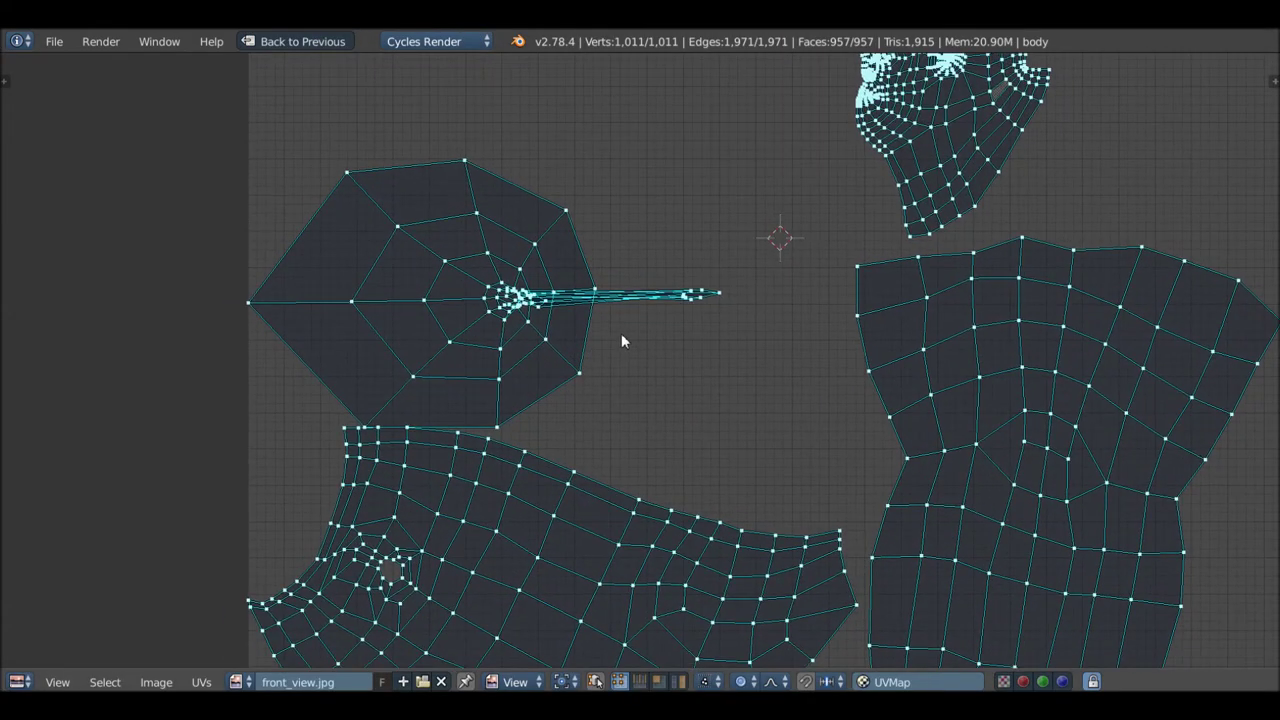
pyautogui.moveTo(664, 257); pyautogui.dragTo(662, 212)
pyautogui.scroll(-2, 683, 333)
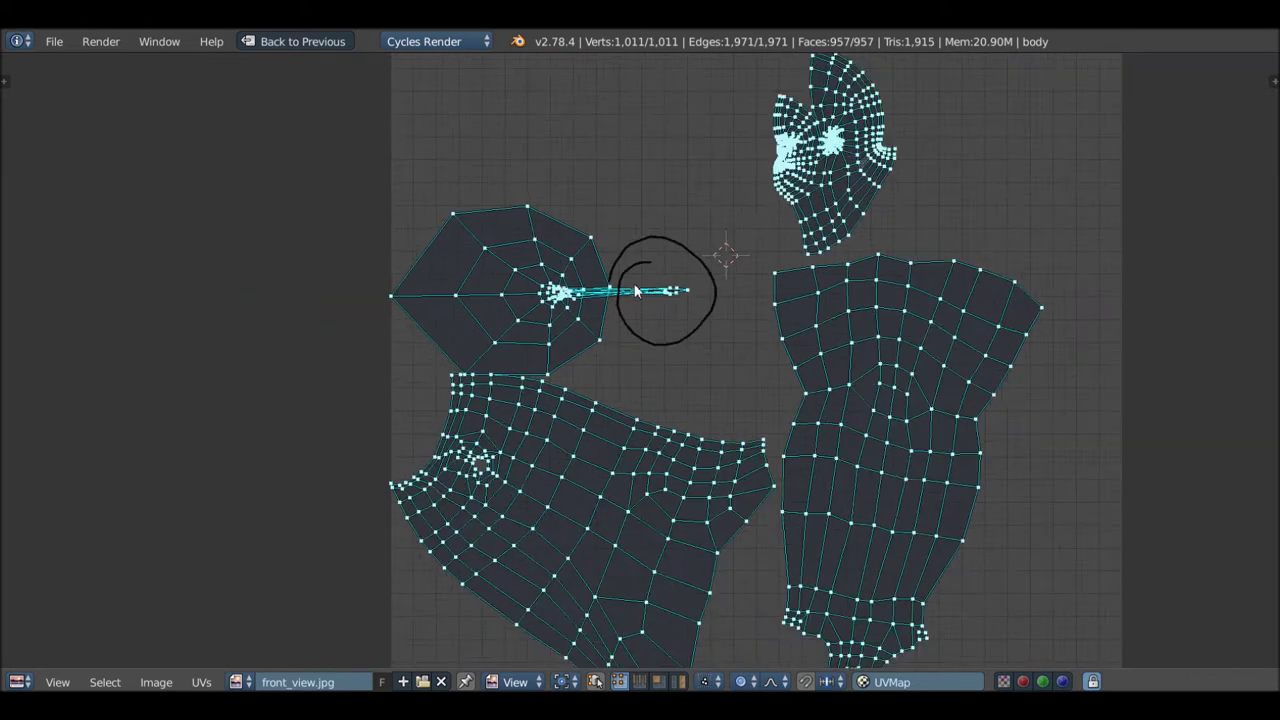
pyautogui.scroll(-1, 683, 333)
pyautogui.scroll(1, 683, 333)
pyautogui.scroll(5, 740, 500)
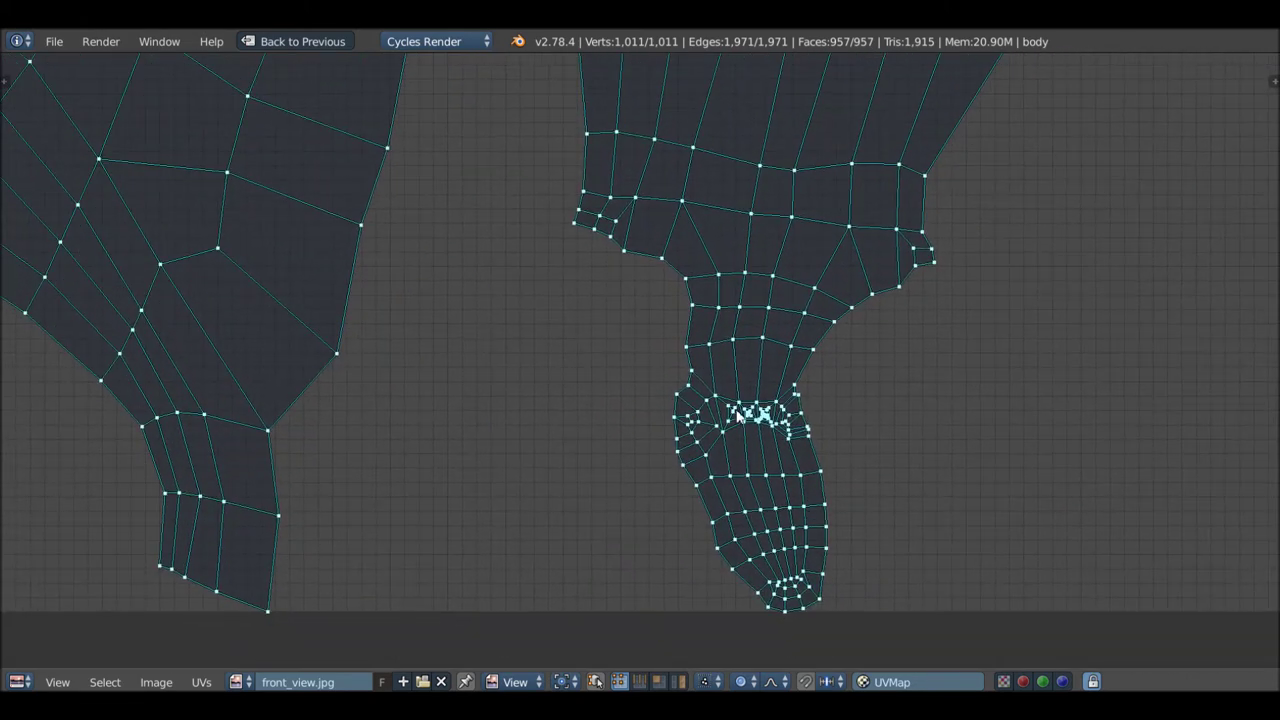
pyautogui.moveTo(812, 398); pyautogui.dragTo(668, 428)
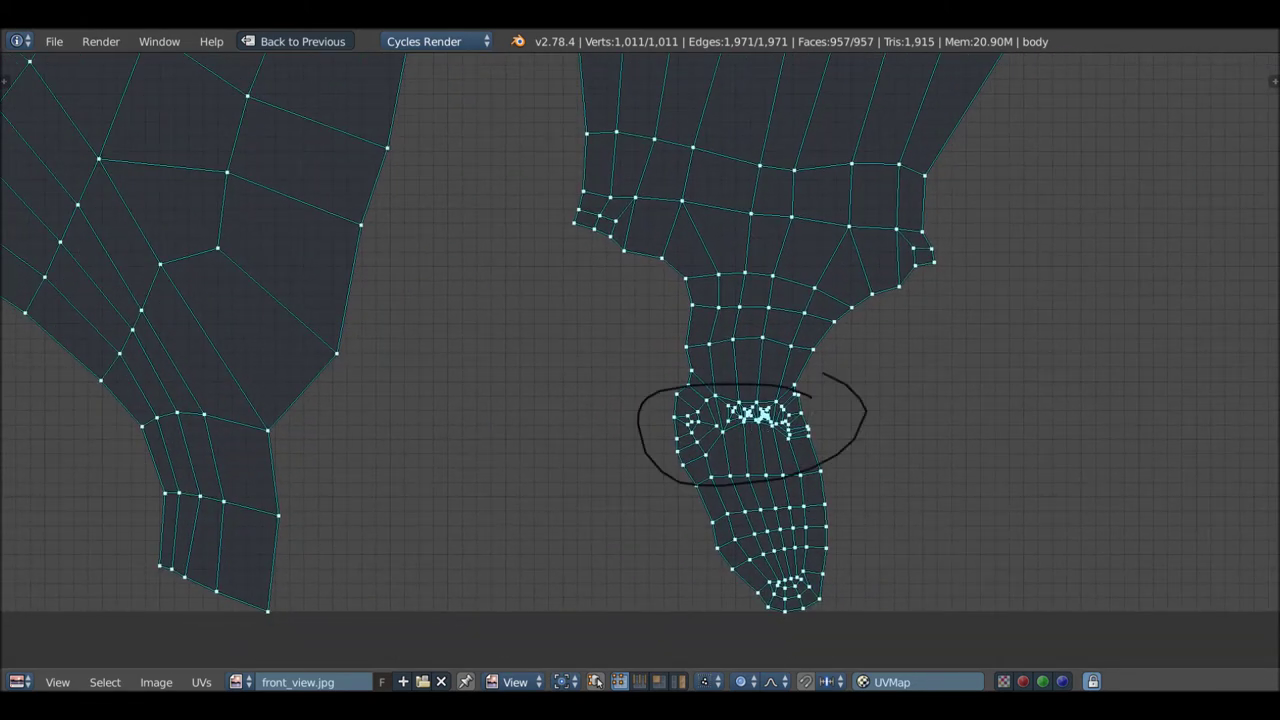
pyautogui.scroll(-5, 758, 455)
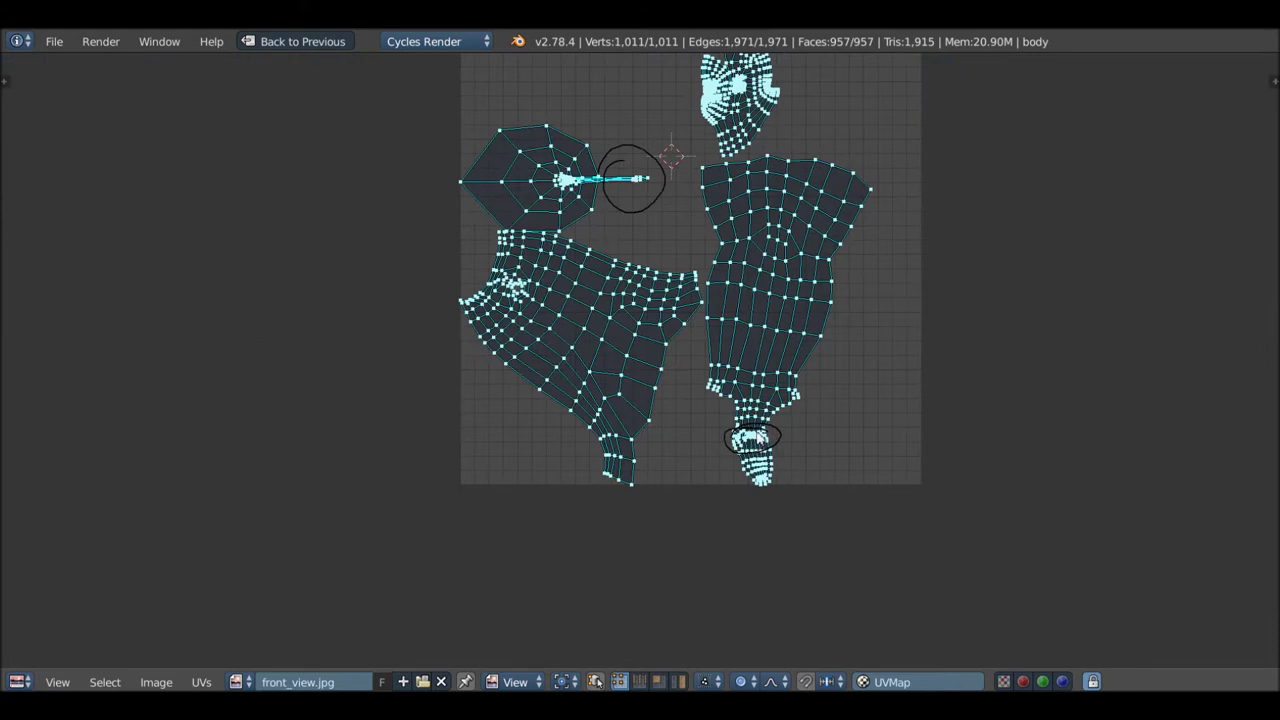
pyautogui.hotkey('ctrl', 'Up')
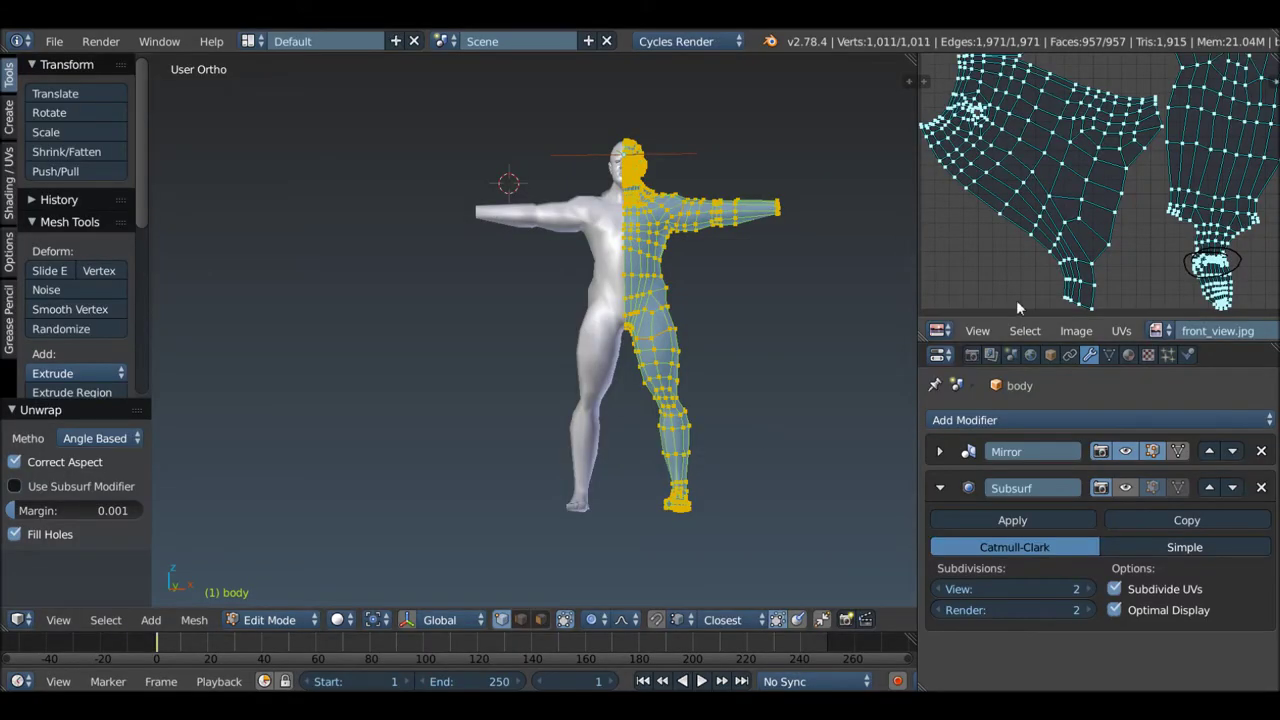
# Step: Delete the Color entry from GP_Palette in the sidebar and return the body to Object Mode
pyautogui.press('n')
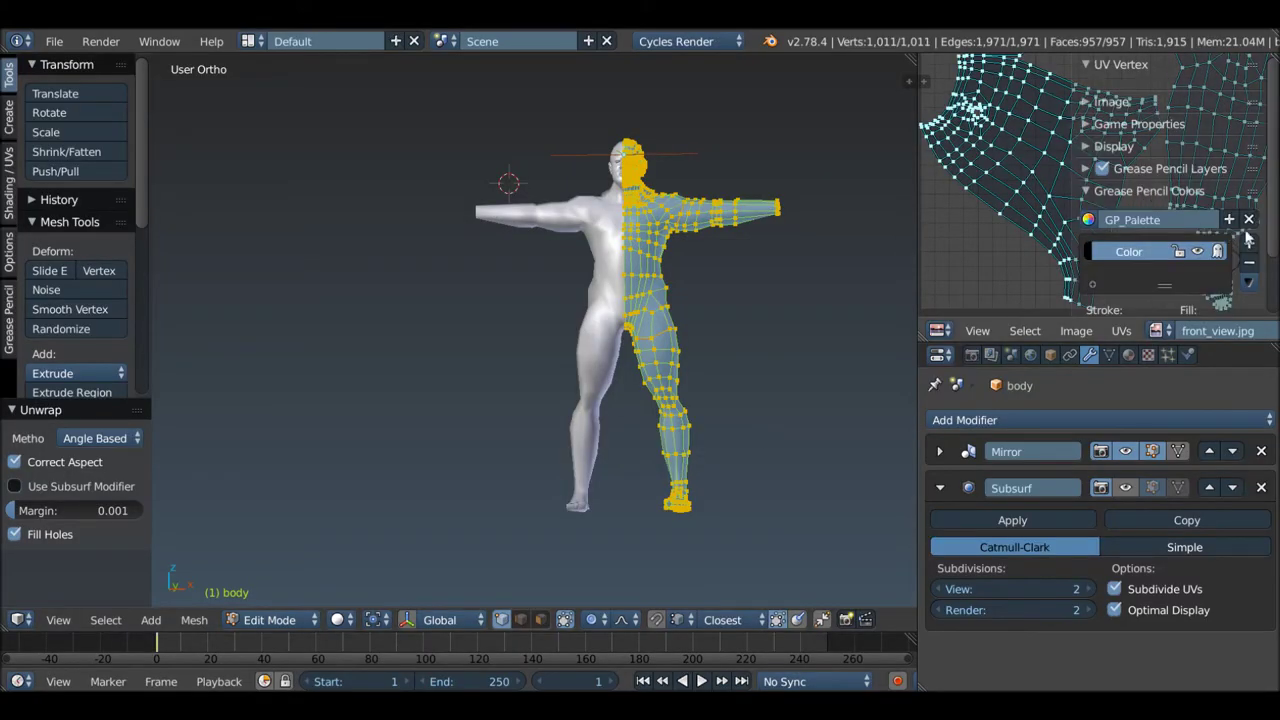
pyautogui.click(1248, 262)
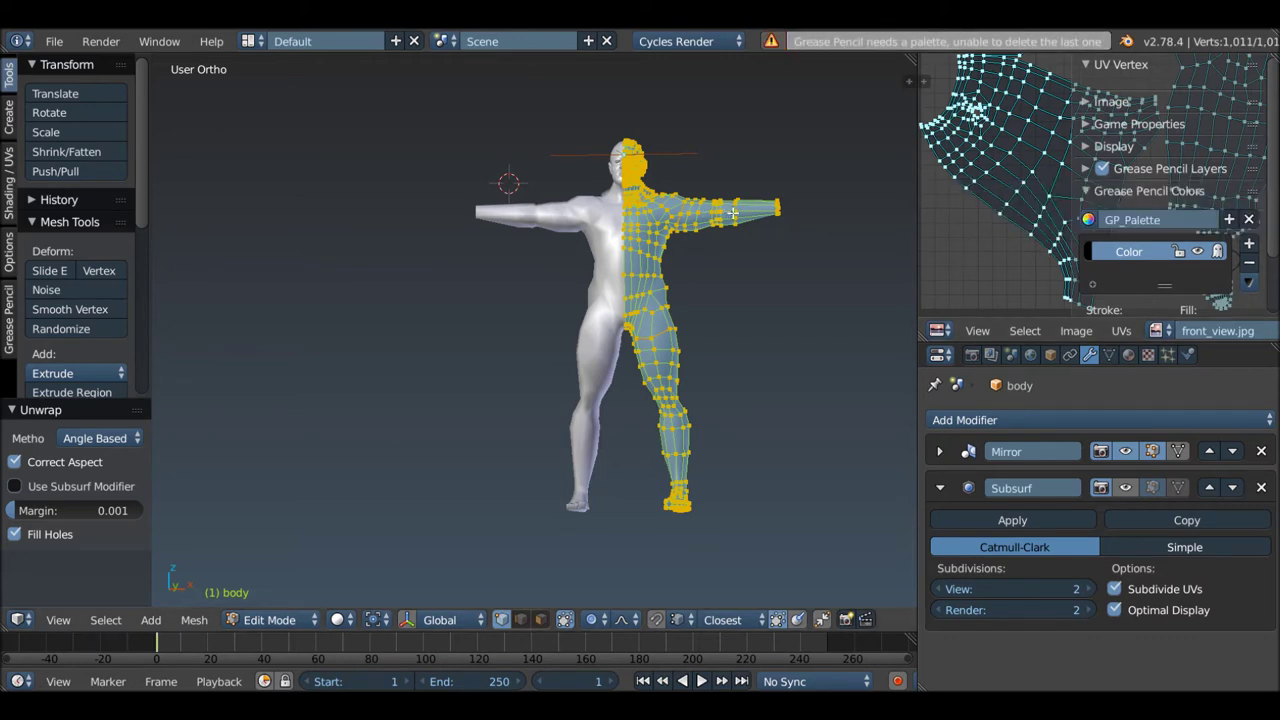
pyautogui.click(1249, 262)
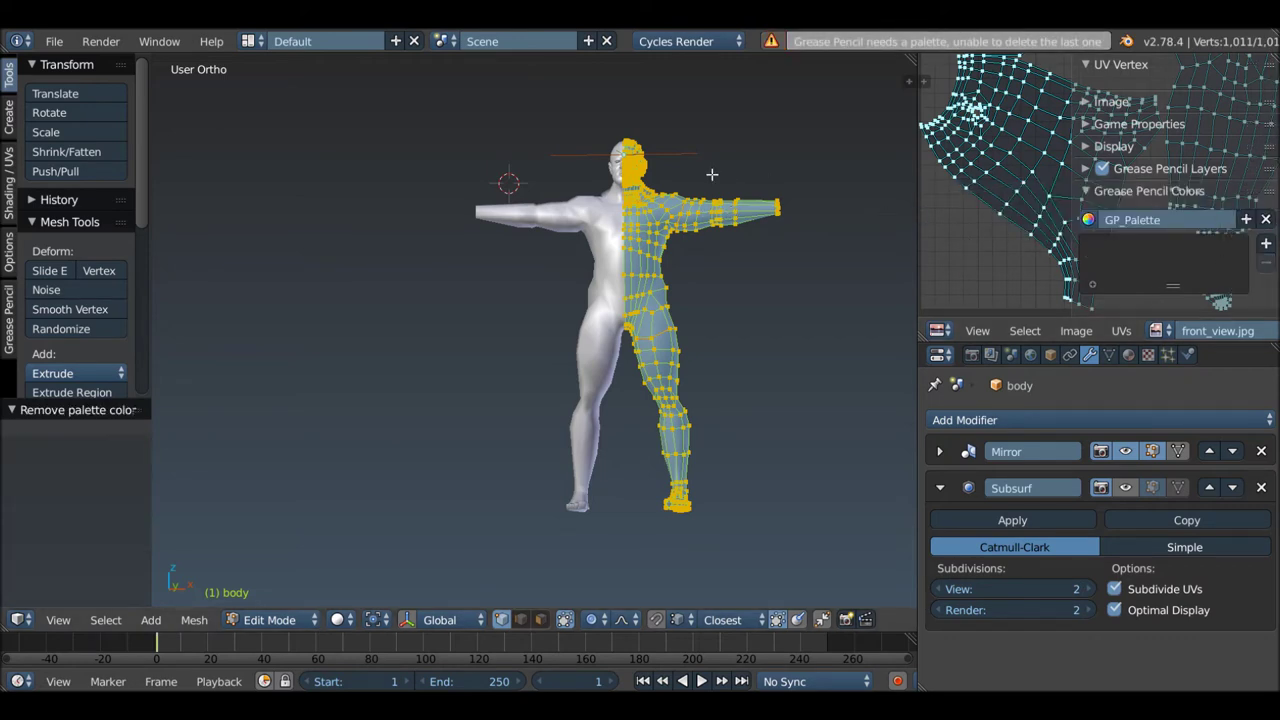
pyautogui.scroll(-4, 712, 174)
pyautogui.scroll(2, 654, 205)
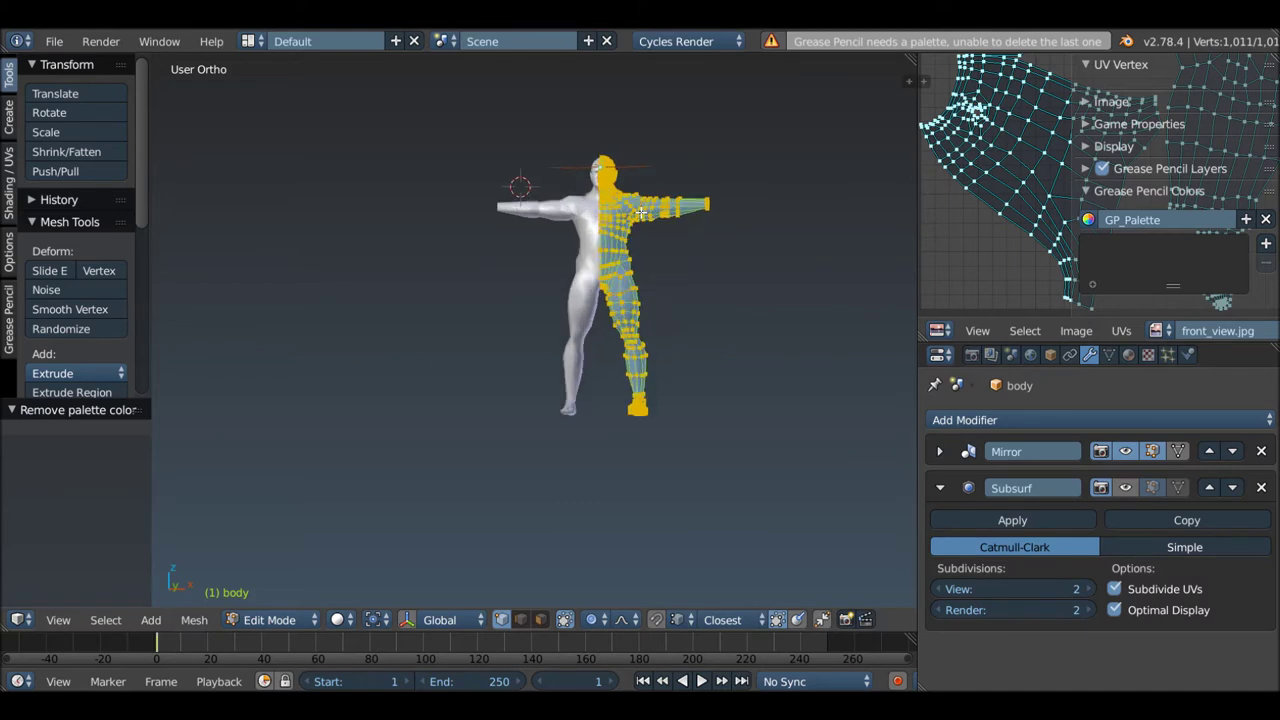
pyautogui.scroll(1, 636, 232)
pyautogui.press('Tab')
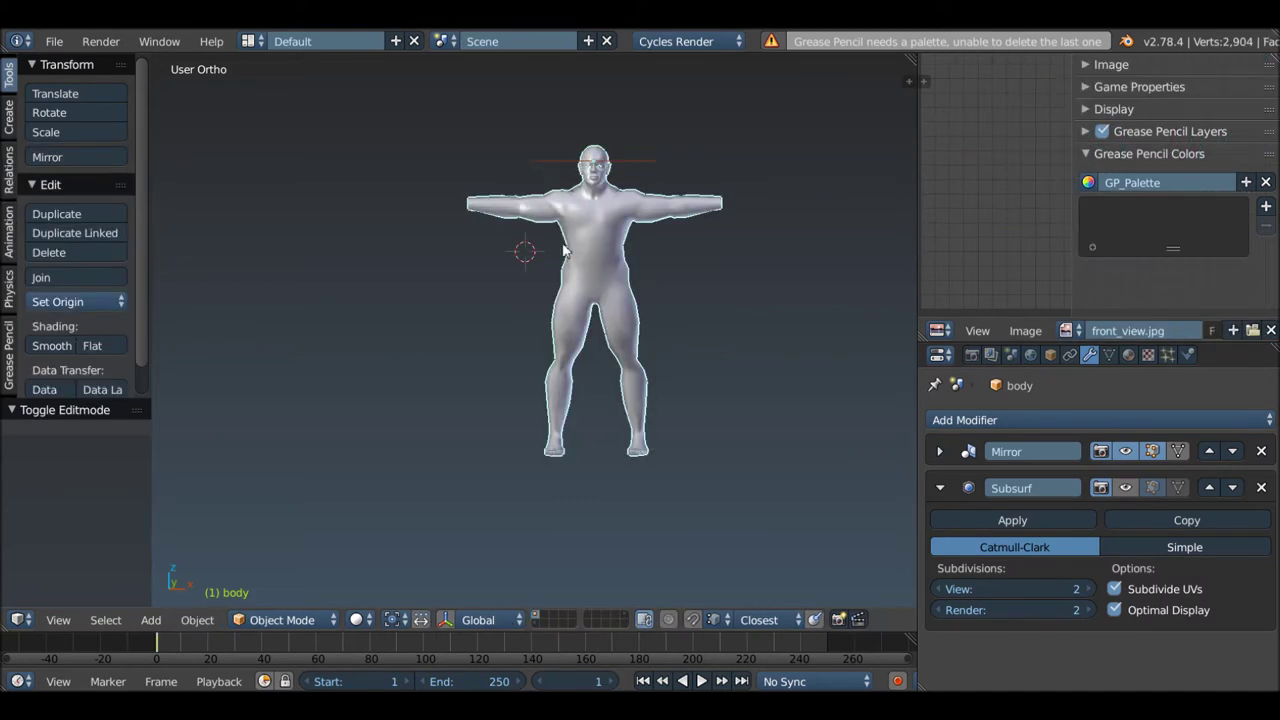
# Step: Enlarge the lower timeline area and switch it to the Node Editor
pyautogui.scroll(1, 604, 235)
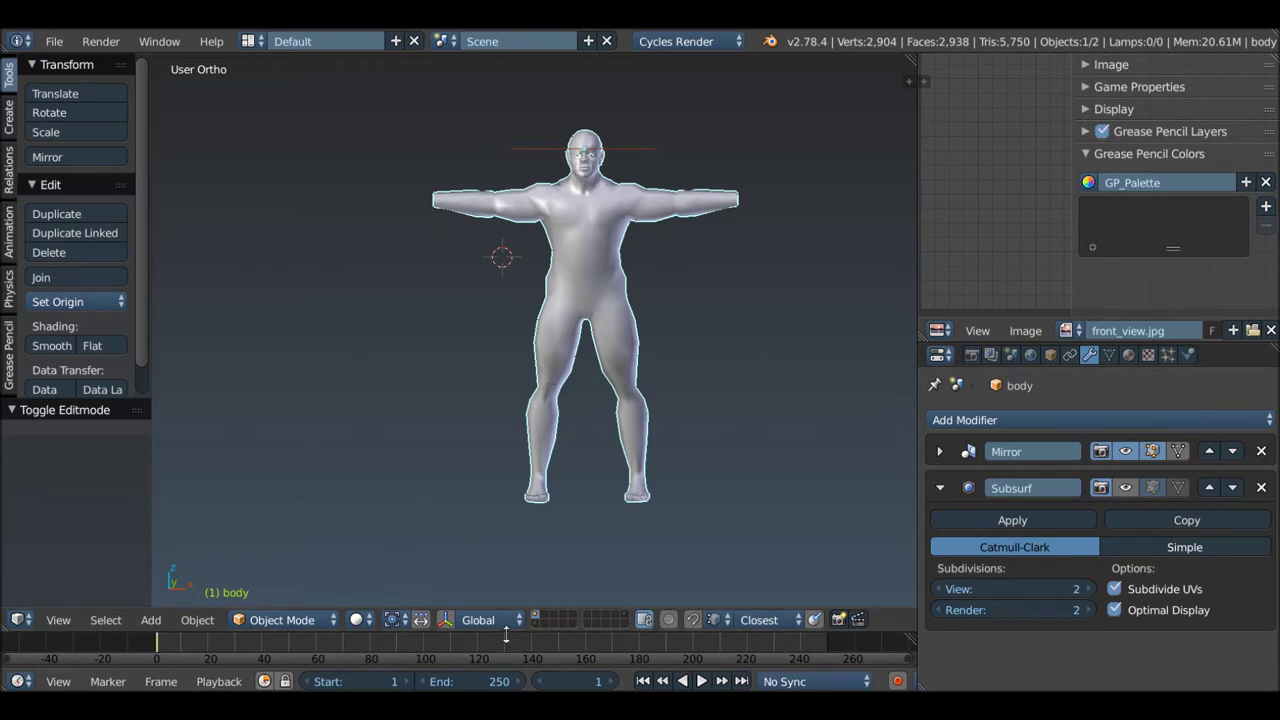
pyautogui.moveTo(504, 633); pyautogui.dragTo(512, 453)
pyautogui.press('Home')
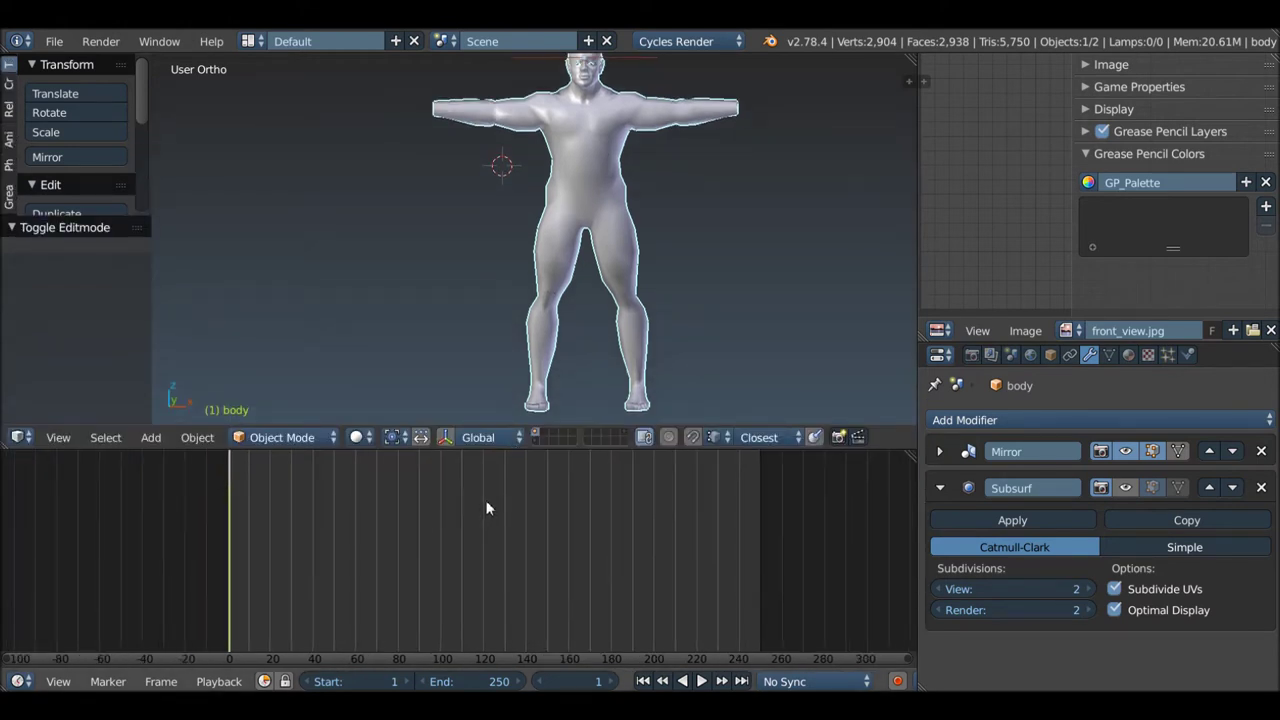
pyautogui.click(18, 681)
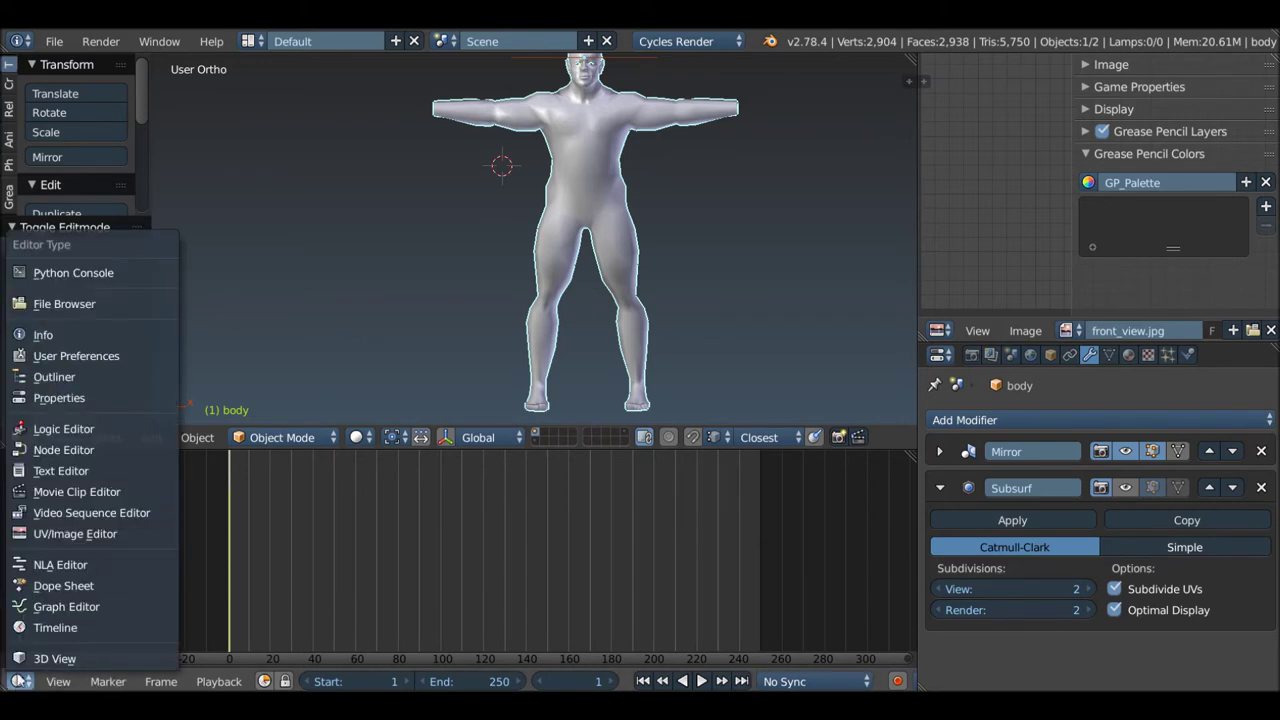
pyautogui.click(70, 450)
# Step: Add an Image Texture node to the body's material, left of the Diffuse BSDF
pyautogui.scroll(2, 310, 551)
pyautogui.scroll(1, 329, 540)
pyautogui.hotkey('shift', 'a')
pyautogui.moveTo(307, 556)
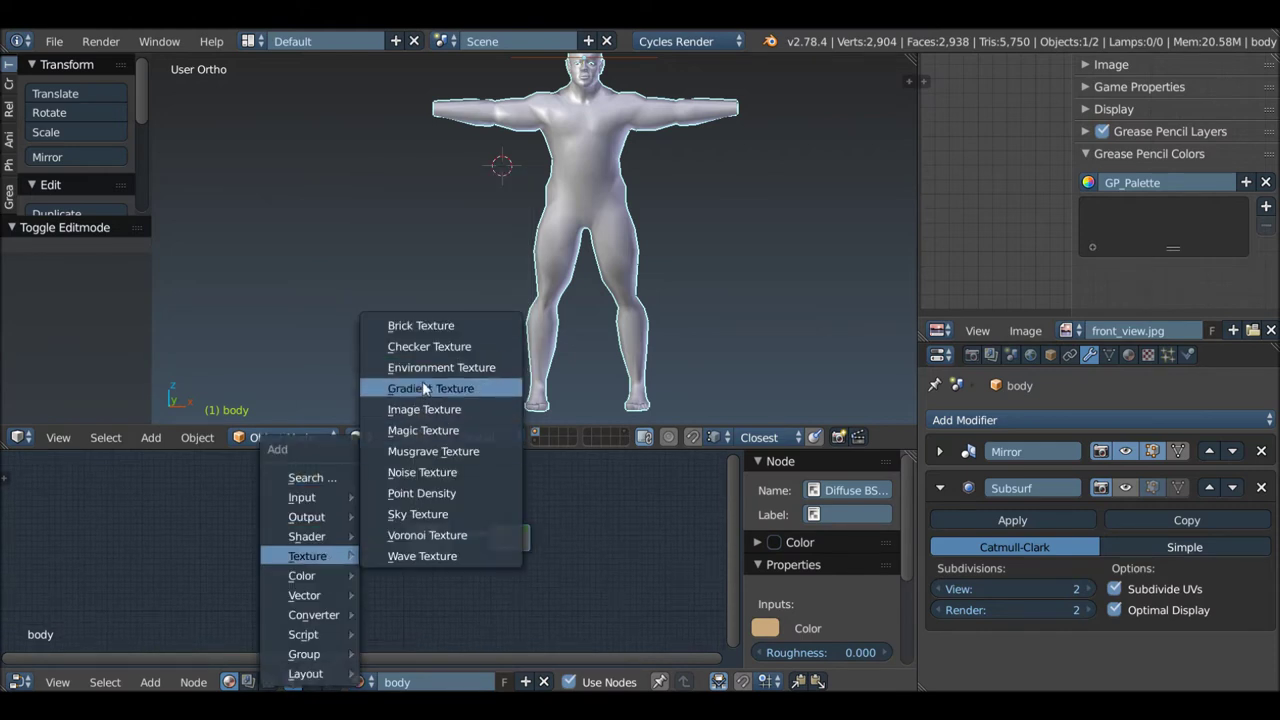
pyautogui.click(418, 408)
pyautogui.click(256, 505)
pyautogui.scroll(3, 256, 527)
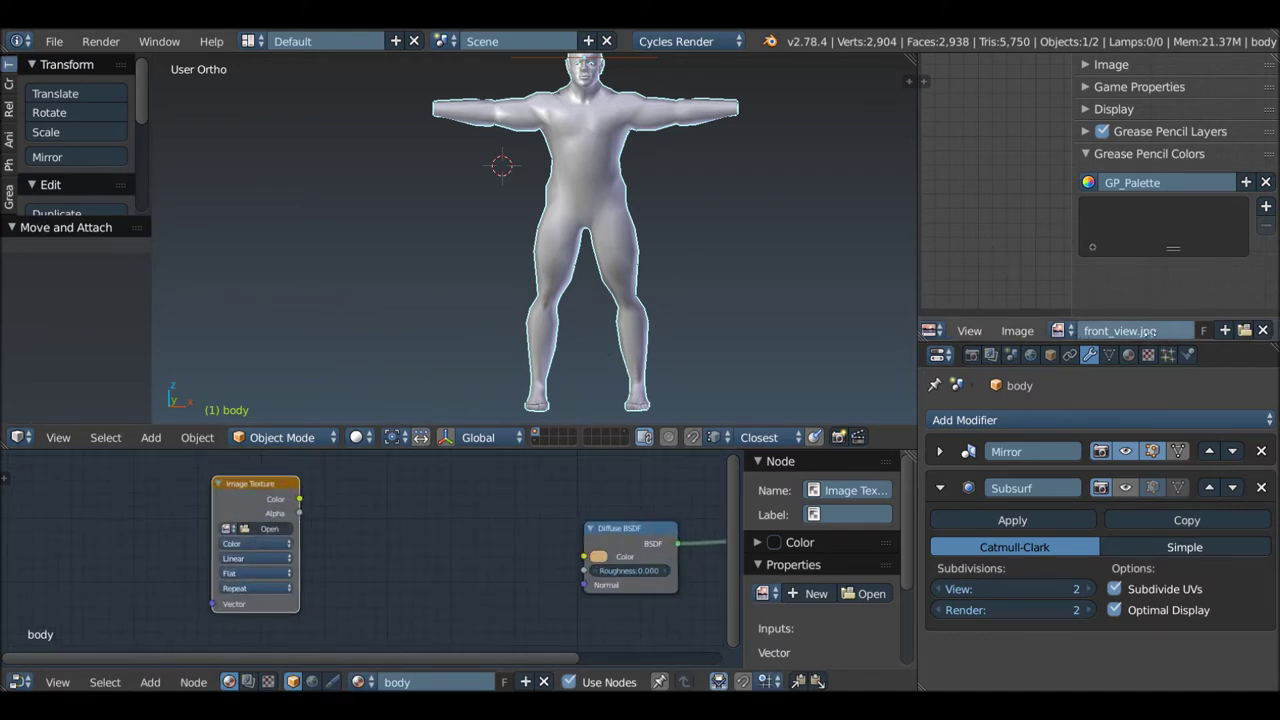
# Step: Create a new UV Grid image named 'UV_grid' in the Image Editor
pyautogui.click(1030, 331)
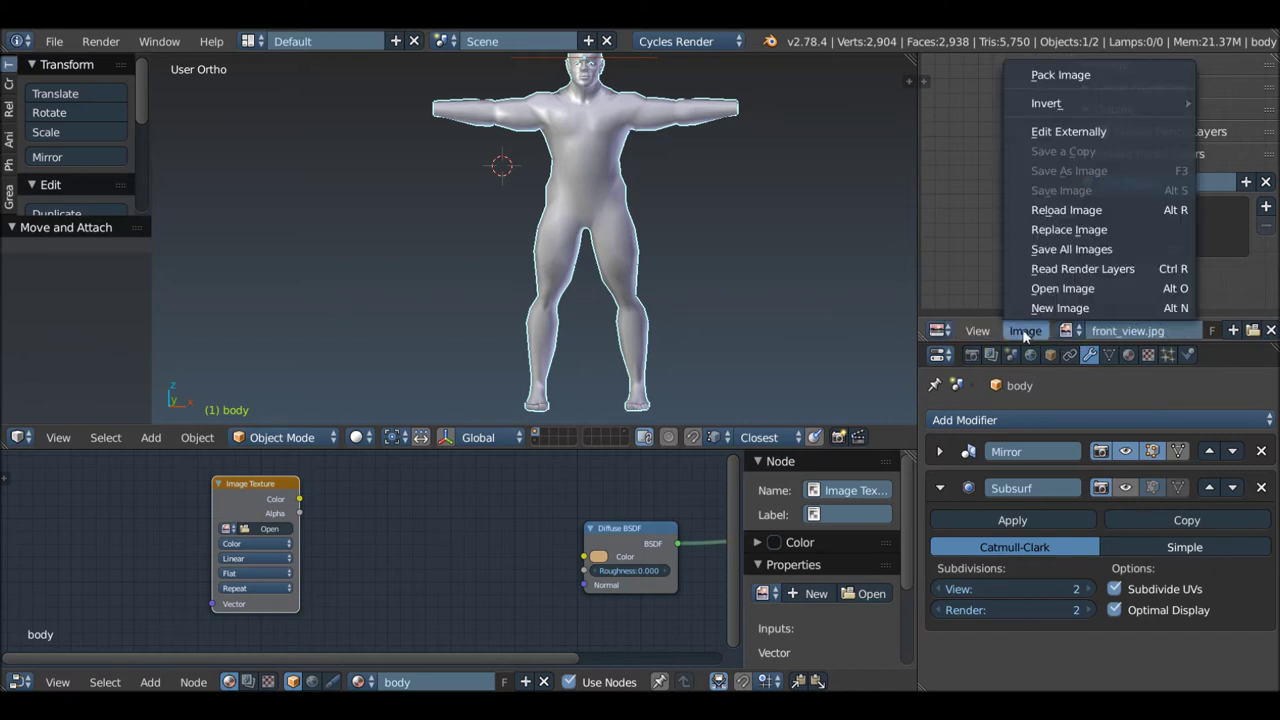
pyautogui.click(1044, 311)
pyautogui.click(1068, 400)
pyautogui.click(1076, 356)
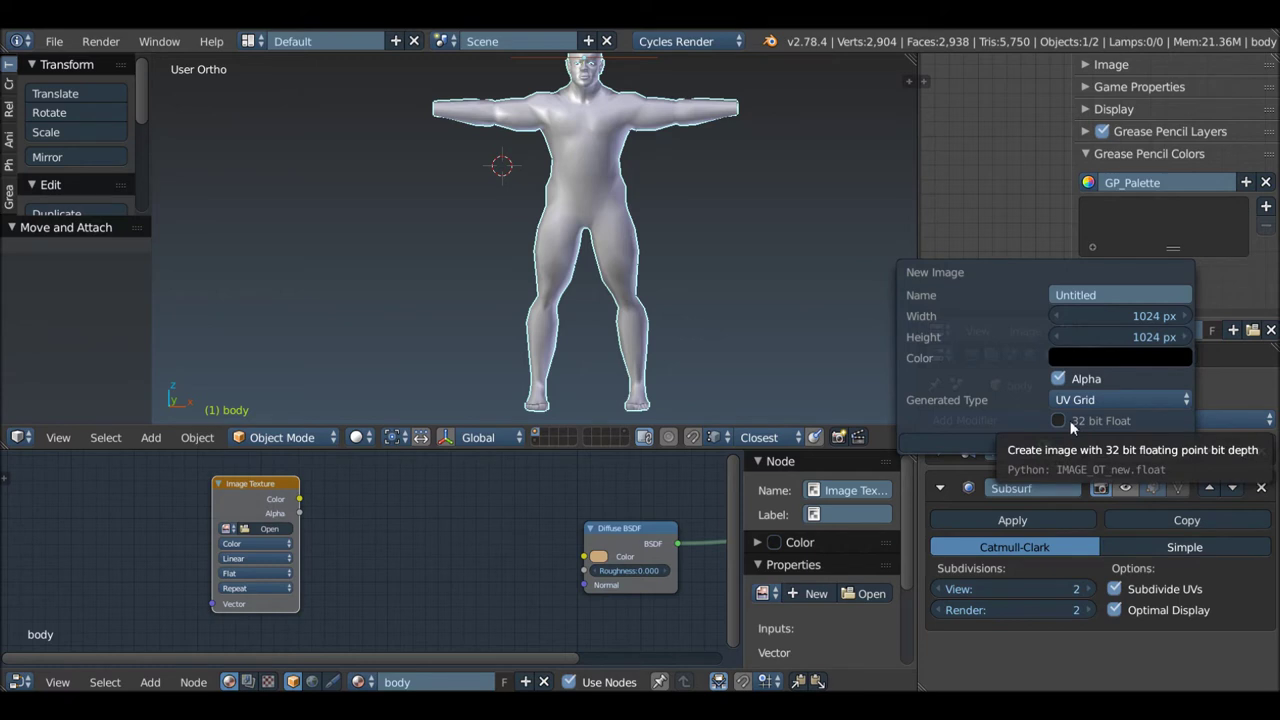
pyautogui.click(1104, 295)
pyautogui.write('UV_grid')
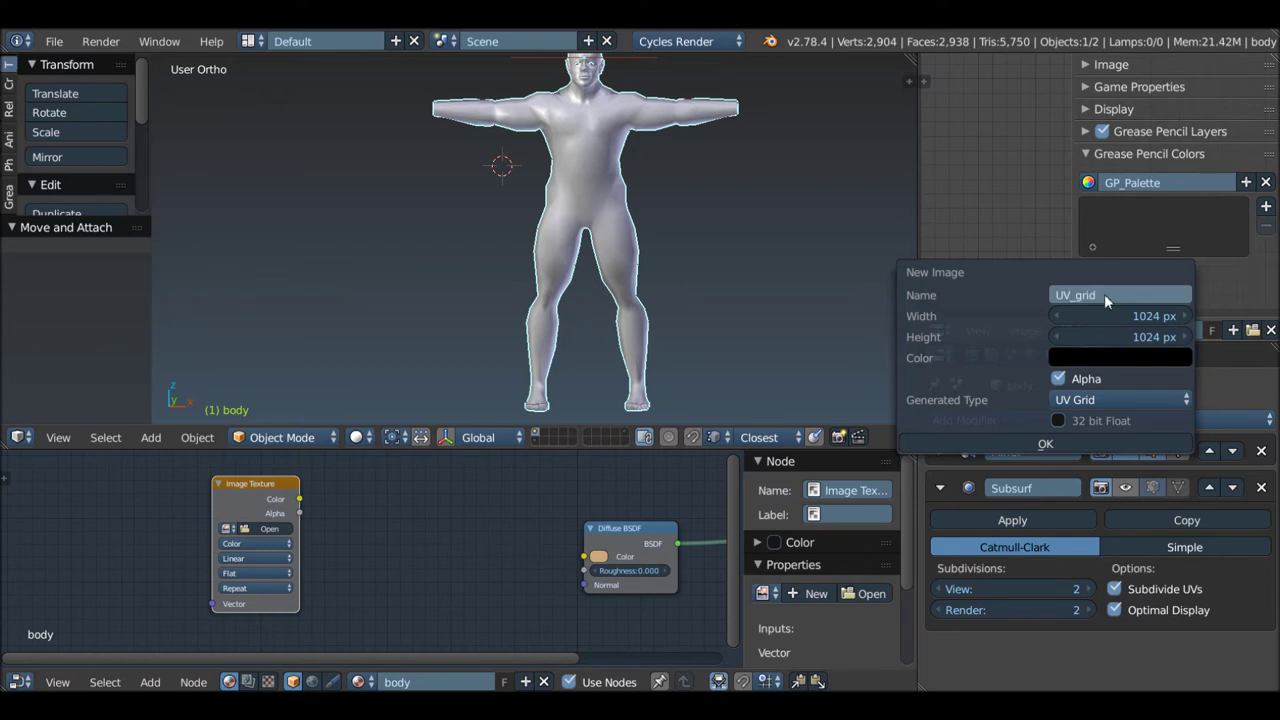
pyautogui.press('Return')
pyautogui.click(1004, 448)
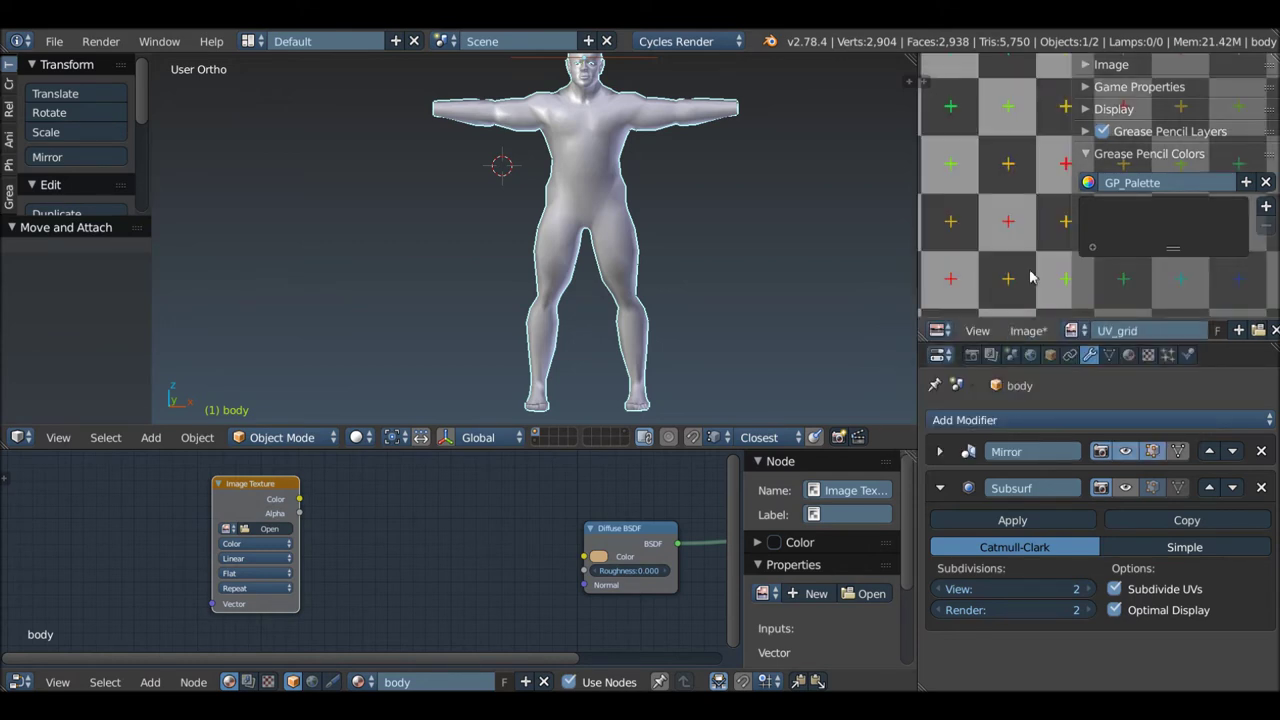
# Step: Set the viewport shading to Texture so the model displays its textures
pyautogui.scroll(-2, 643, 234)
pyautogui.keyDown('shift'); pyautogui.moveTo(643, 234); pyautogui.dragTo(640, 258, button='middle'); pyautogui.keyUp('shift')
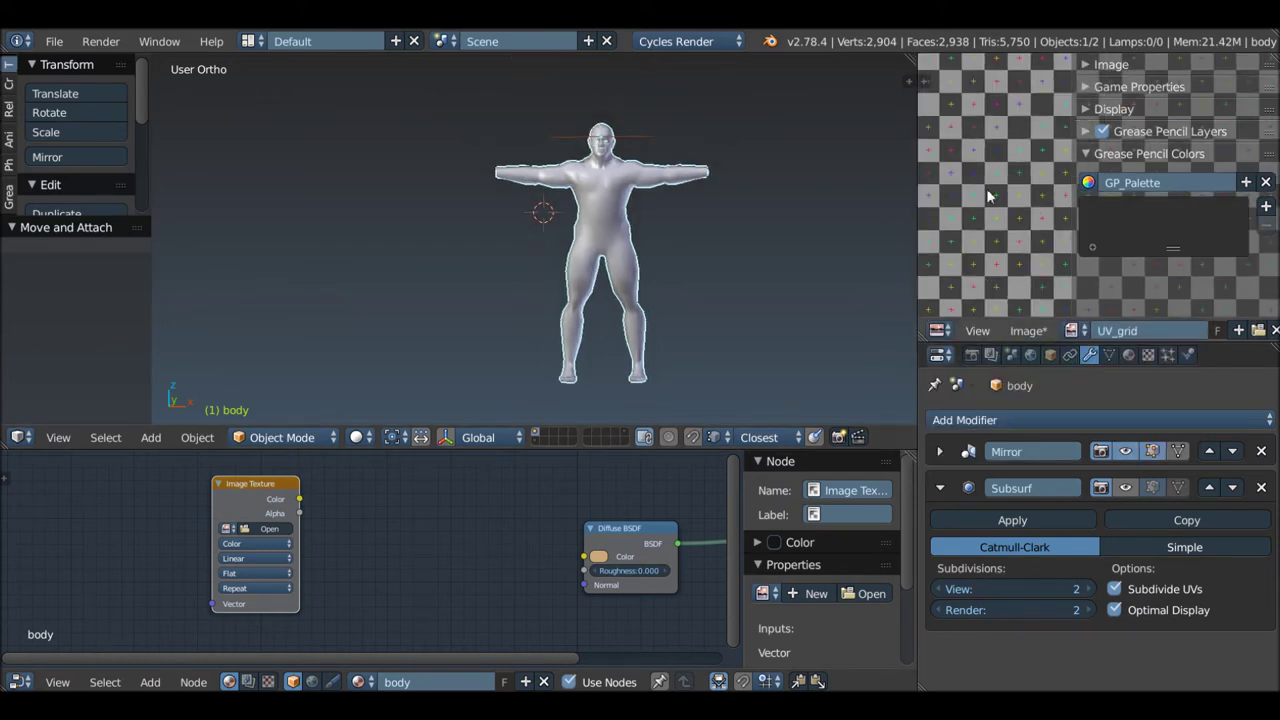
pyautogui.click(355, 445)
pyautogui.click(396, 346)
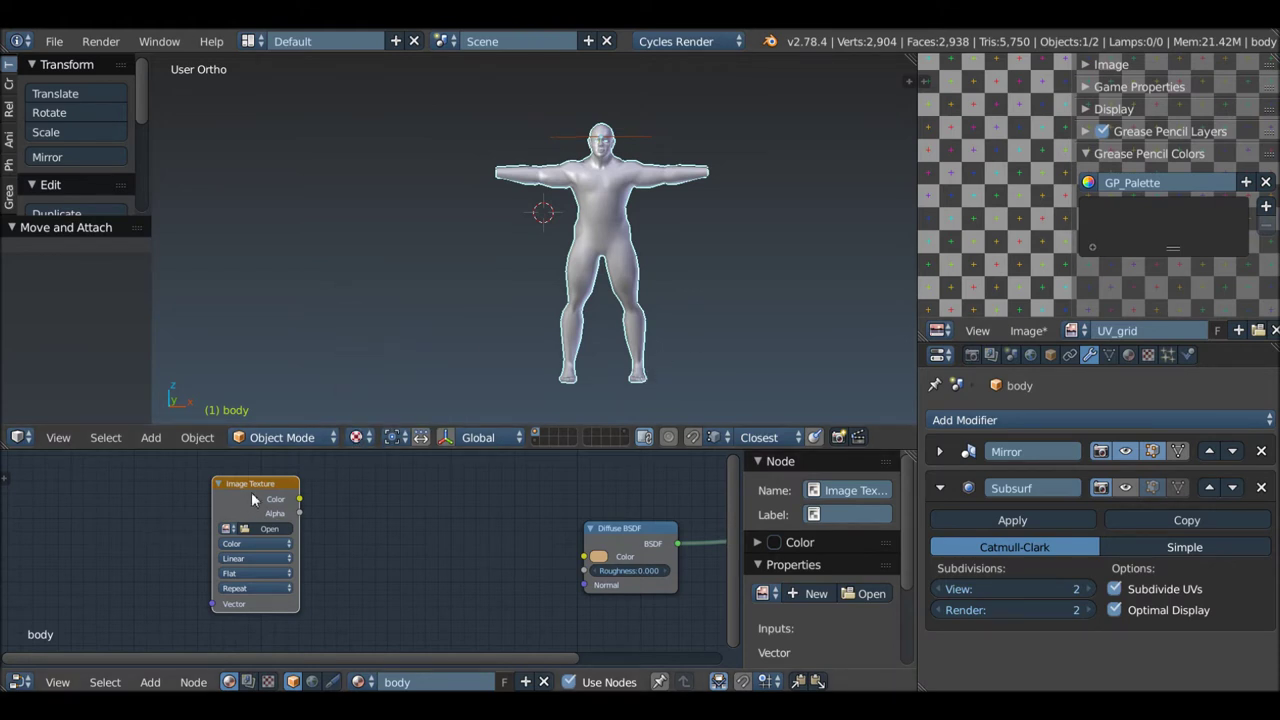
pyautogui.click(227, 529)
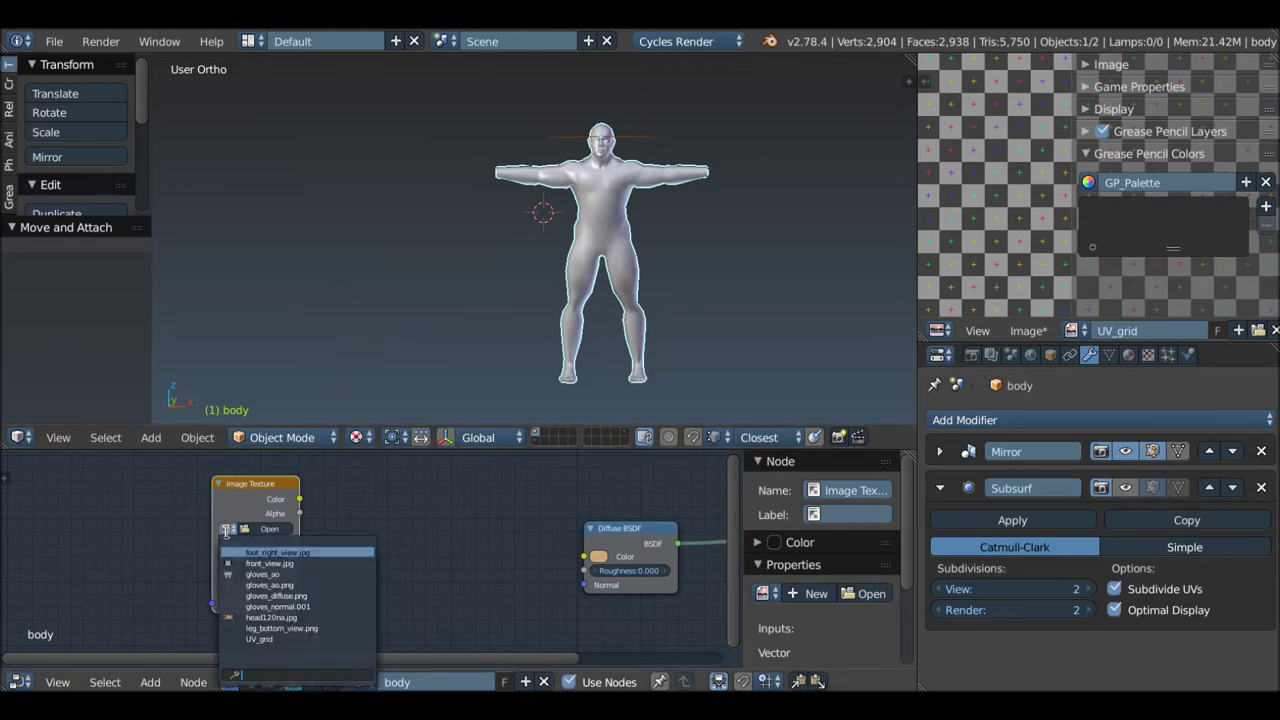
# Step: Load UV_grid into the Image Texture node, widen the image editor, and enter Edit Mode
pyautogui.click(268, 640)
pyautogui.scroll(3, 580, 197)
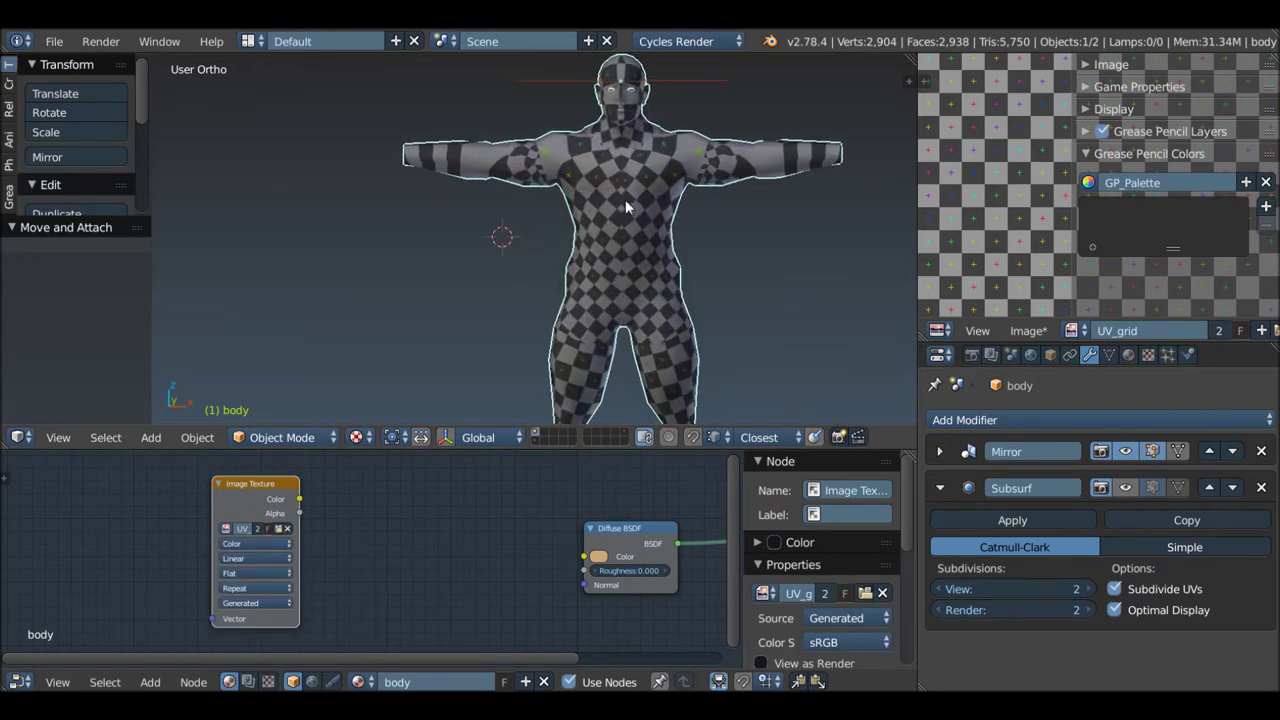
pyautogui.press('n')
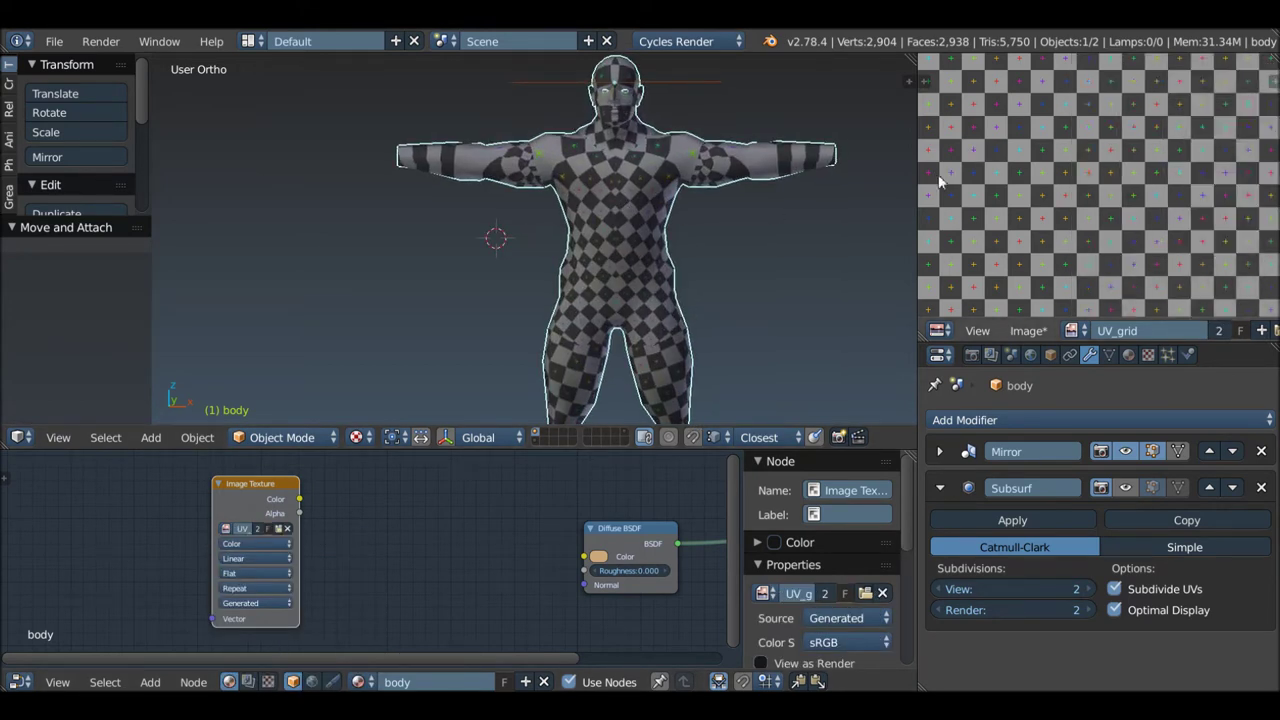
pyautogui.moveTo(919, 190); pyautogui.dragTo(820, 195)
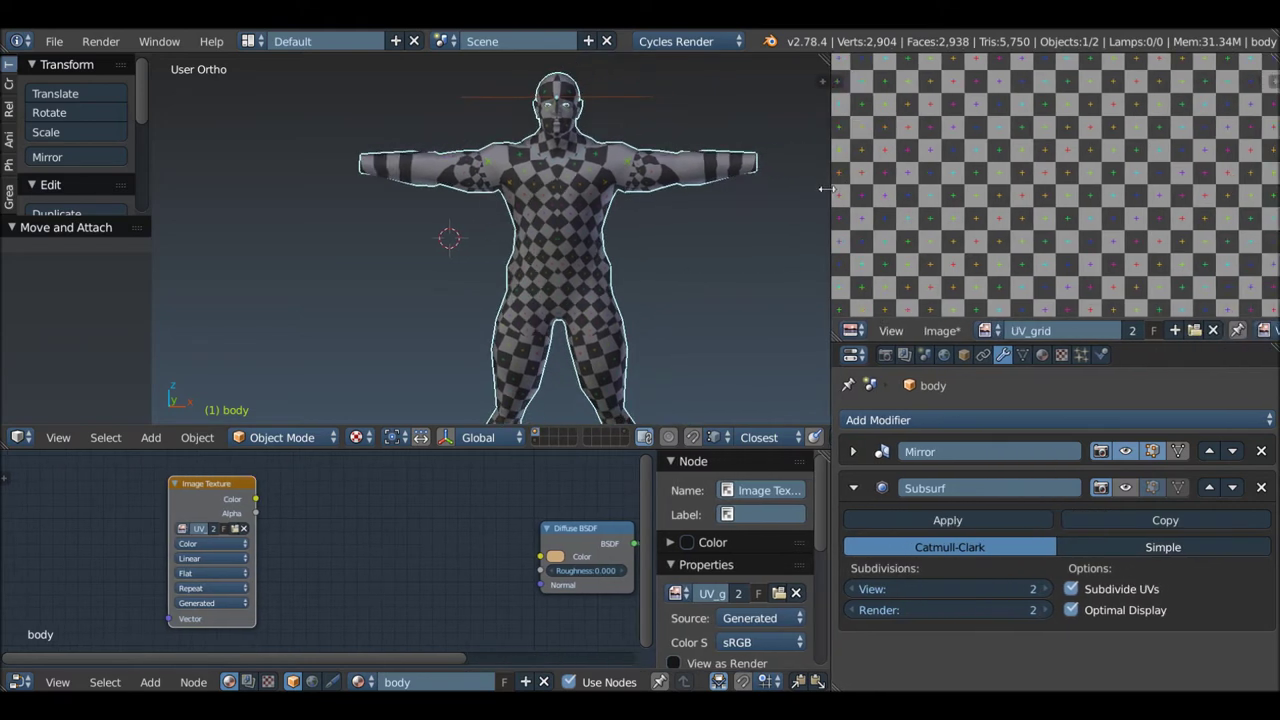
pyautogui.scroll(-3, 677, 200)
pyautogui.scroll(2, 620, 203)
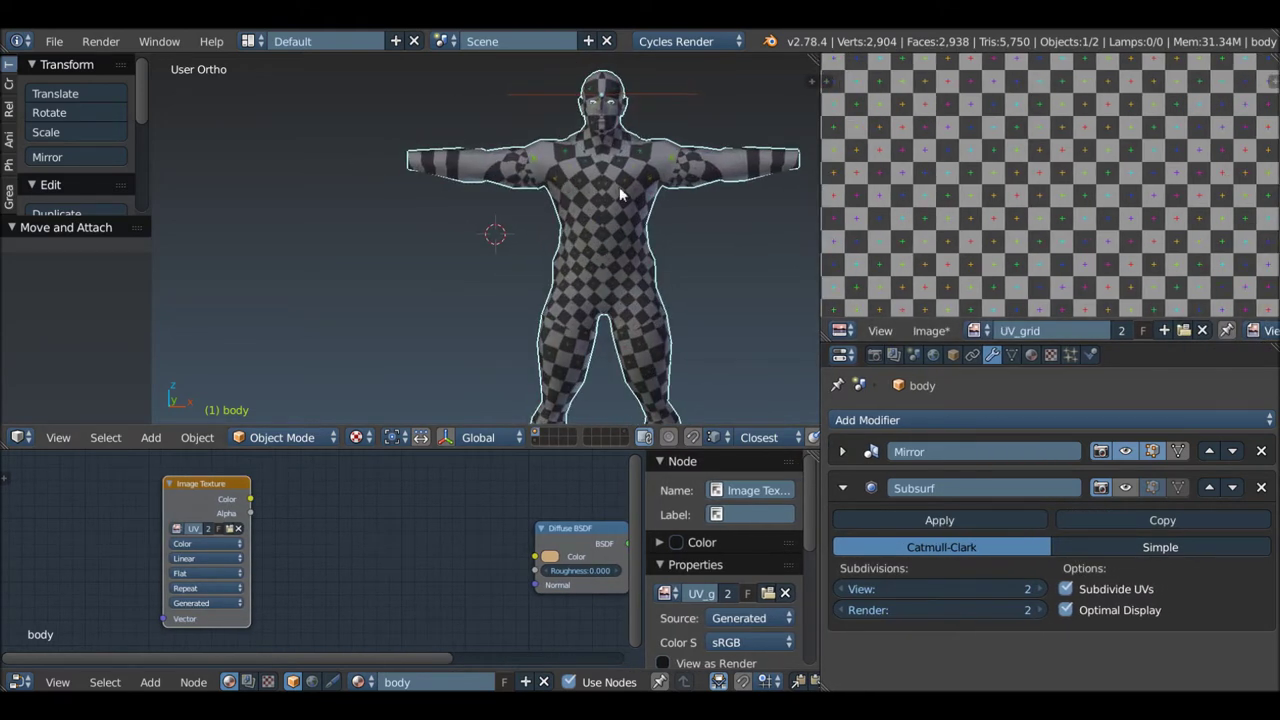
pyautogui.scroll(1, 619, 186)
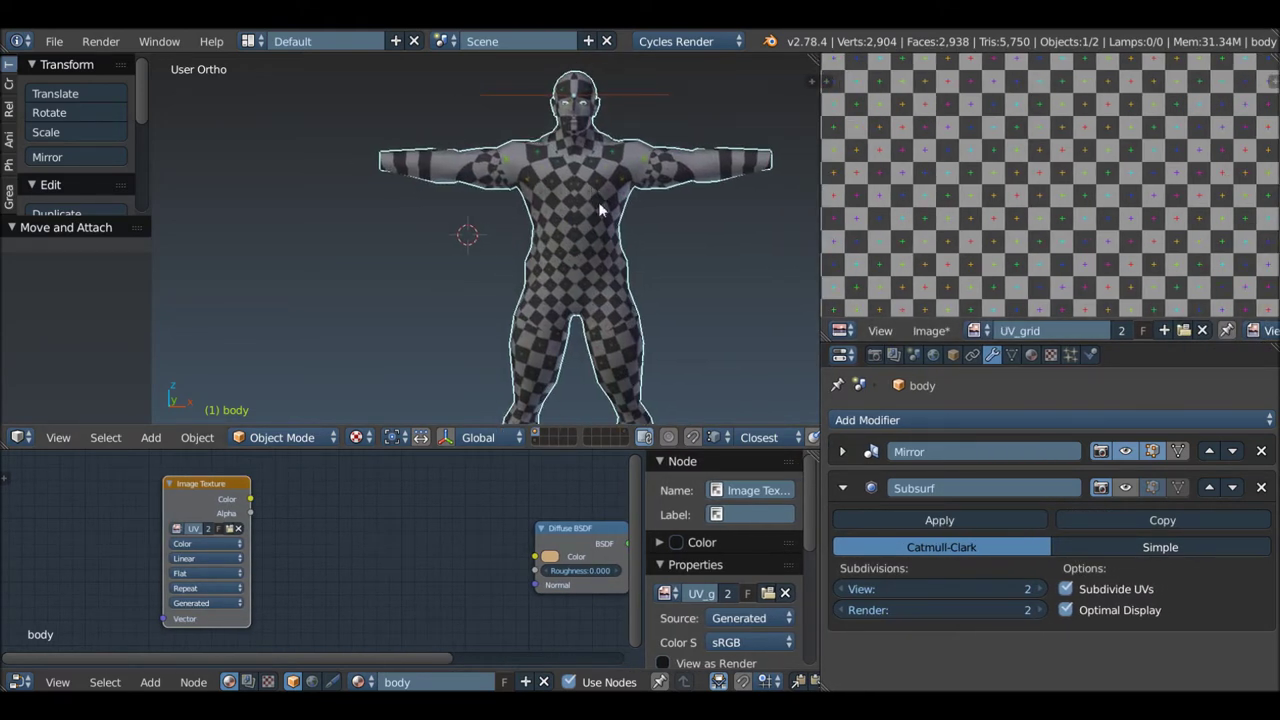
pyautogui.press('Tab')
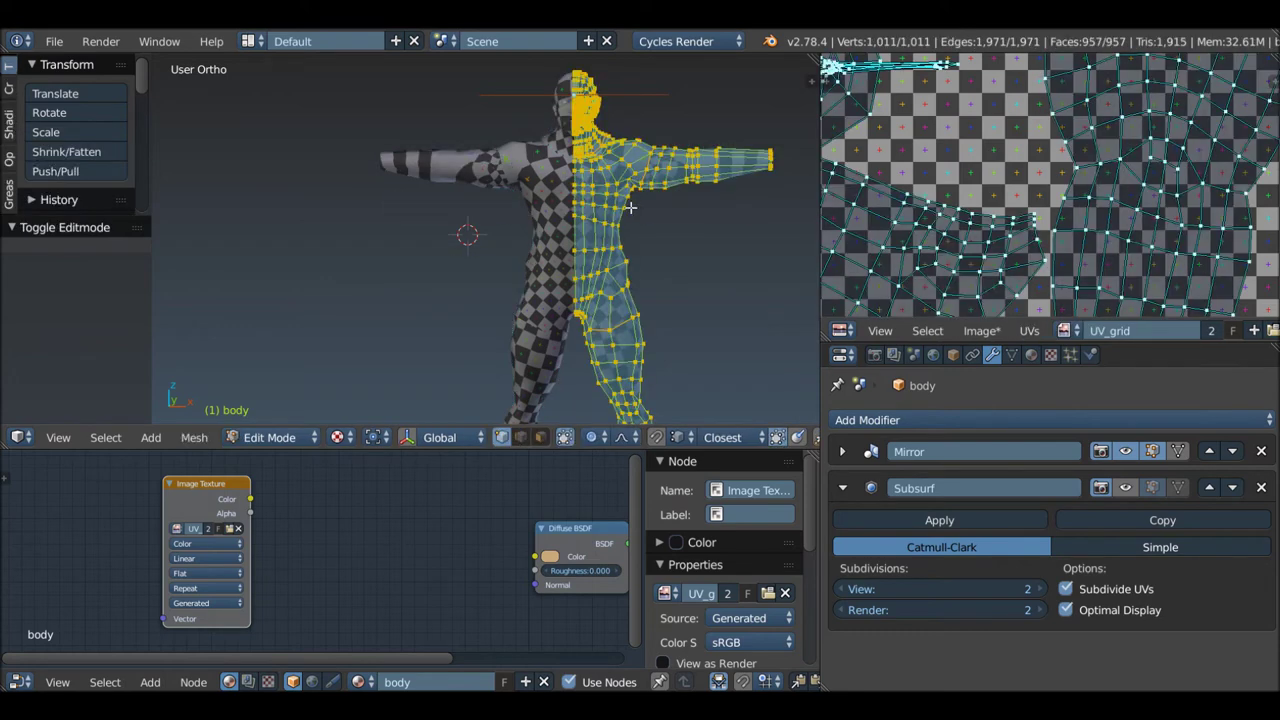
# Step: Select the whole body mesh and unwrap it onto the UV grid
pyautogui.press('a')
pyautogui.press('a')
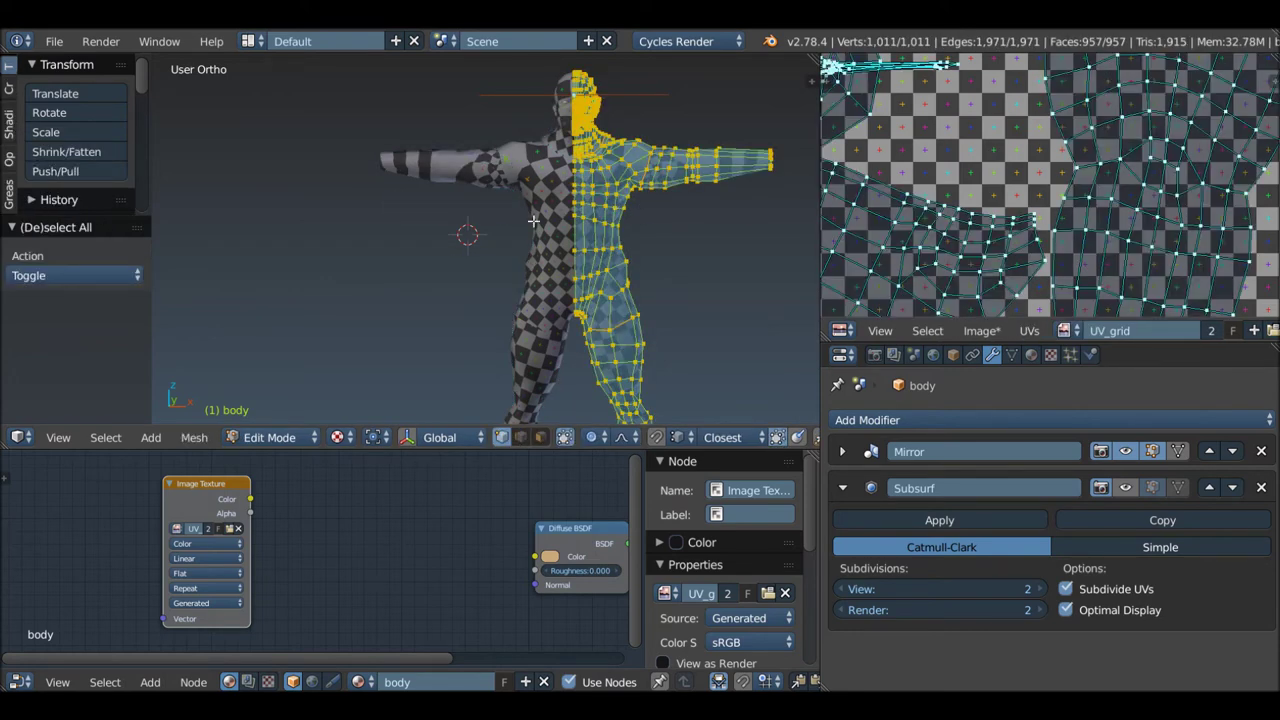
pyautogui.press('u')
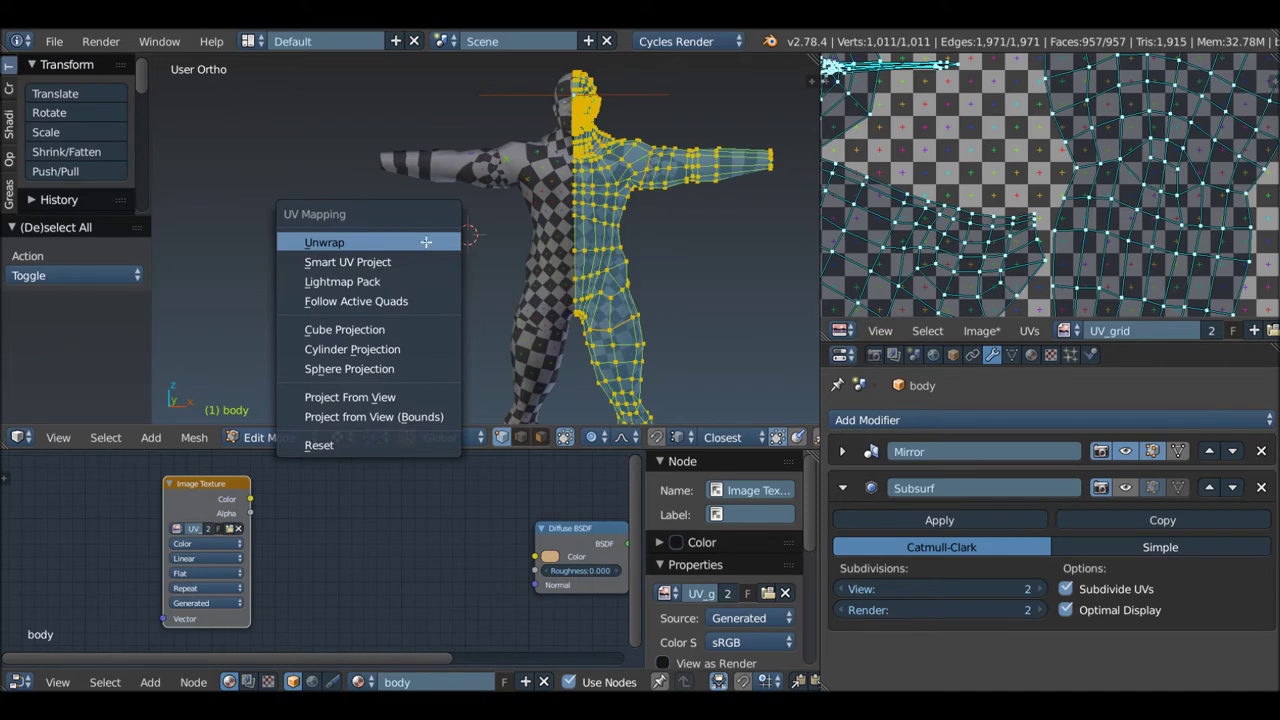
pyautogui.click(426, 241)
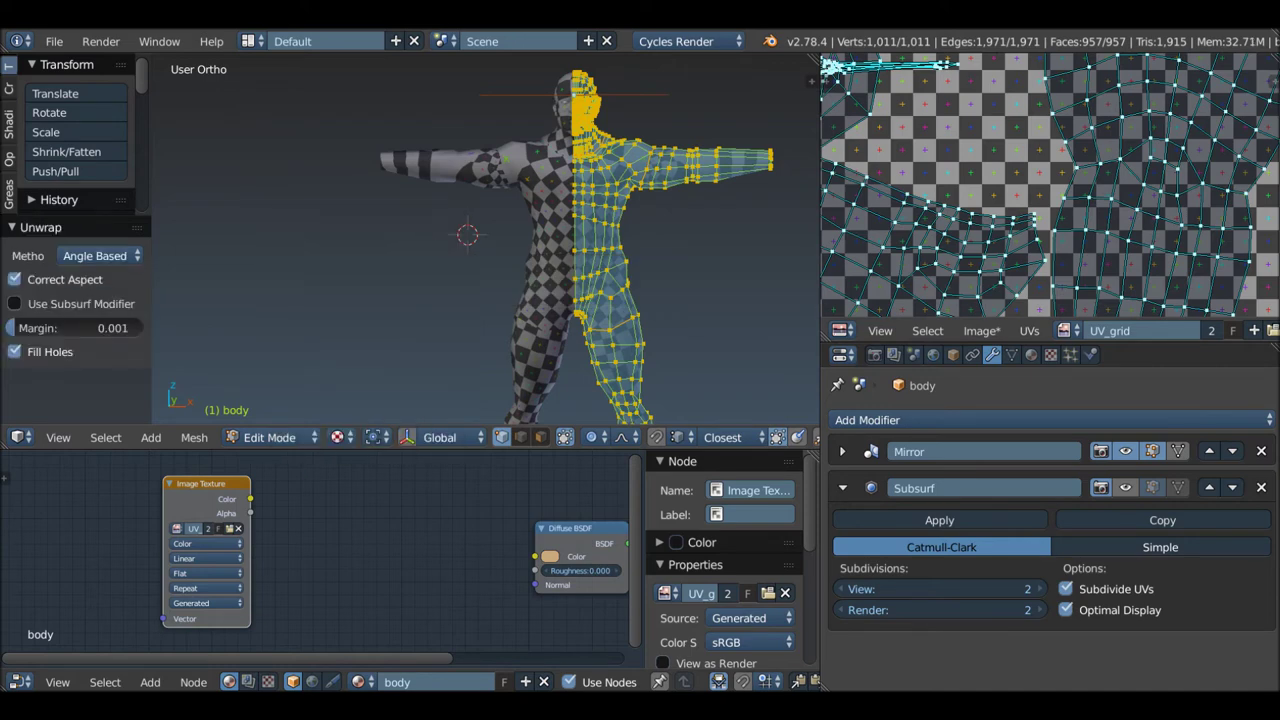
pyautogui.scroll(-3, 1150, 268)
pyautogui.scroll(-2, 1150, 268)
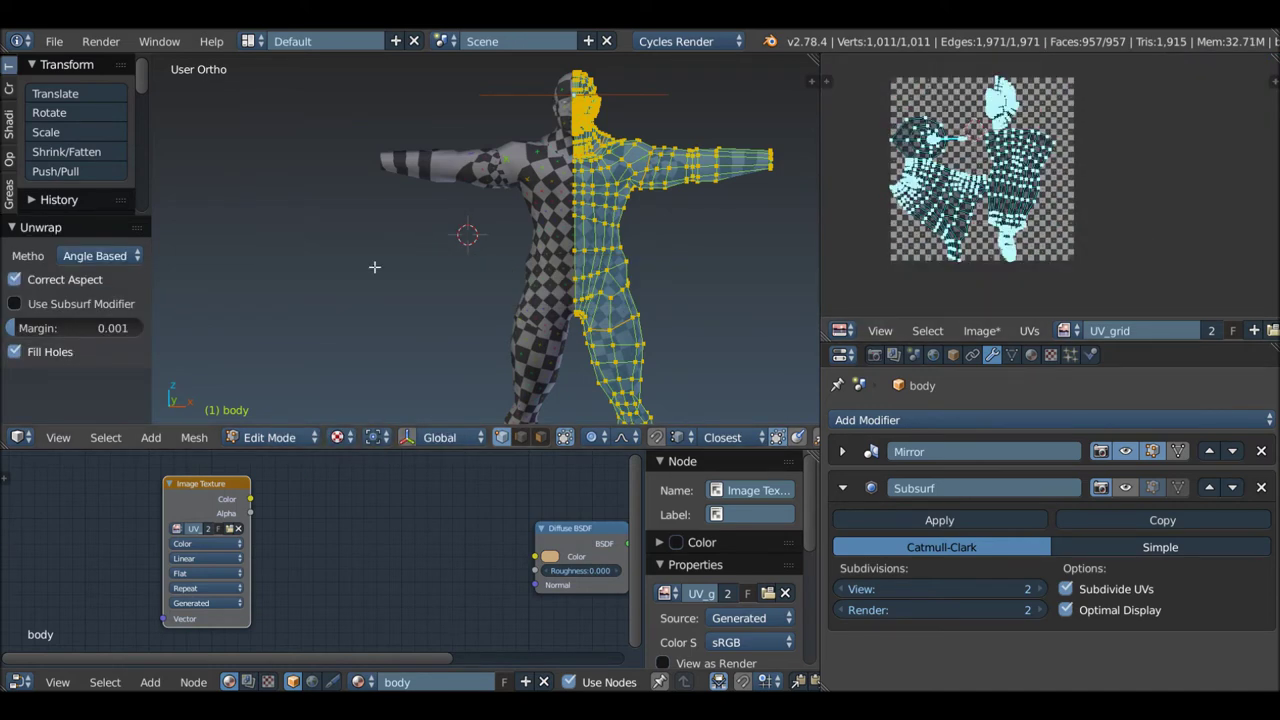
# Step: Switch the unwrap method to Conformal, then to SLIM, and select a vertex at the arm's end
pyautogui.click(100, 256)
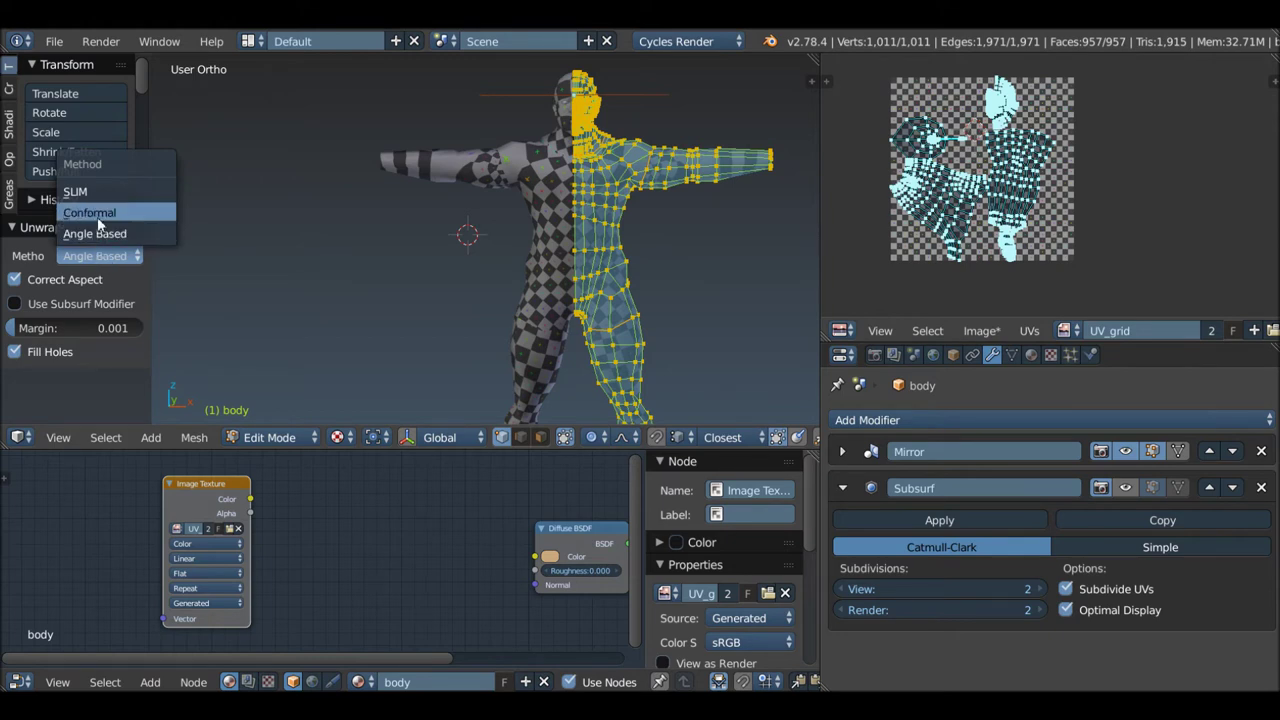
pyautogui.click(95, 213)
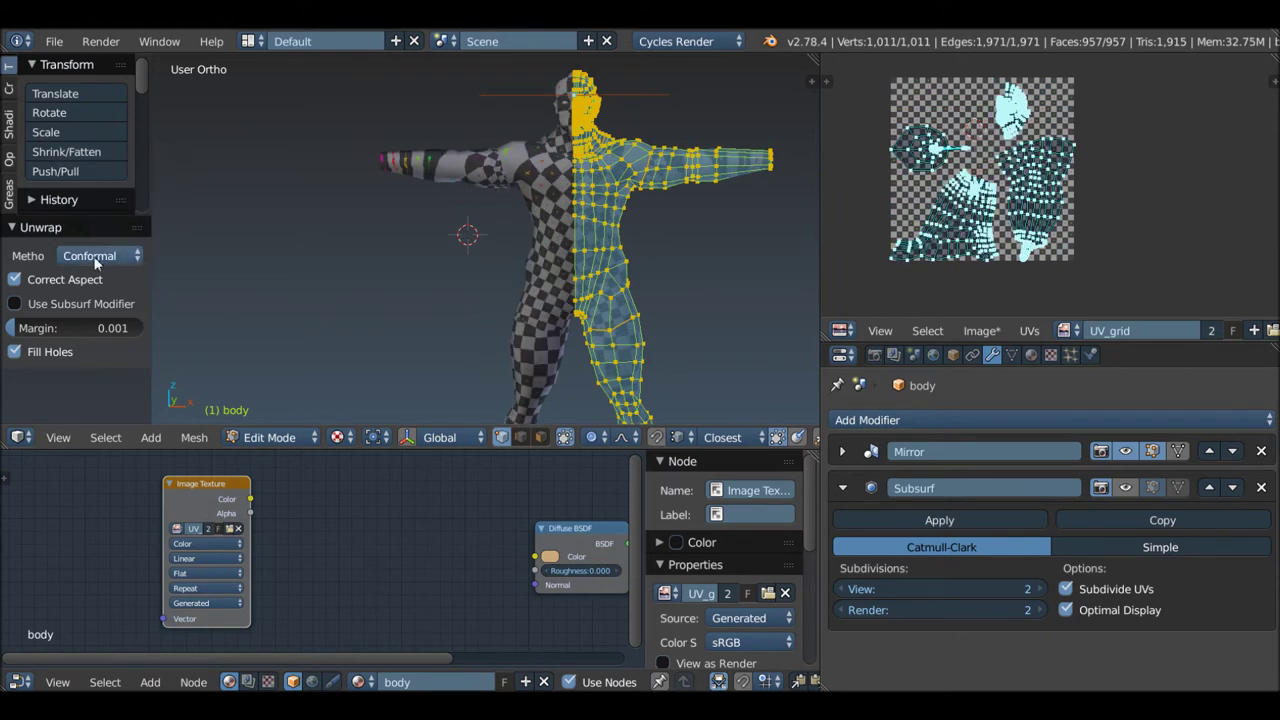
pyautogui.click(96, 258)
pyautogui.click(78, 194)
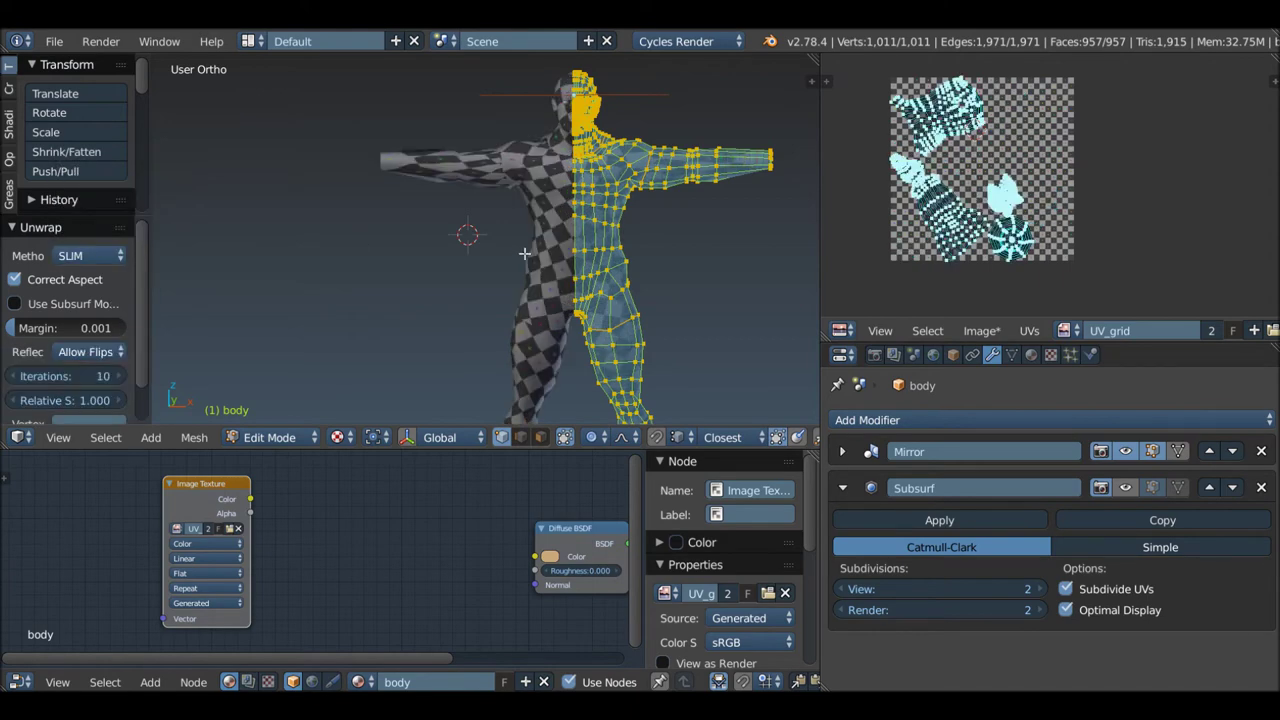
pyautogui.scroll(4, 523, 190)
pyautogui.scroll(-4, 413, 160)
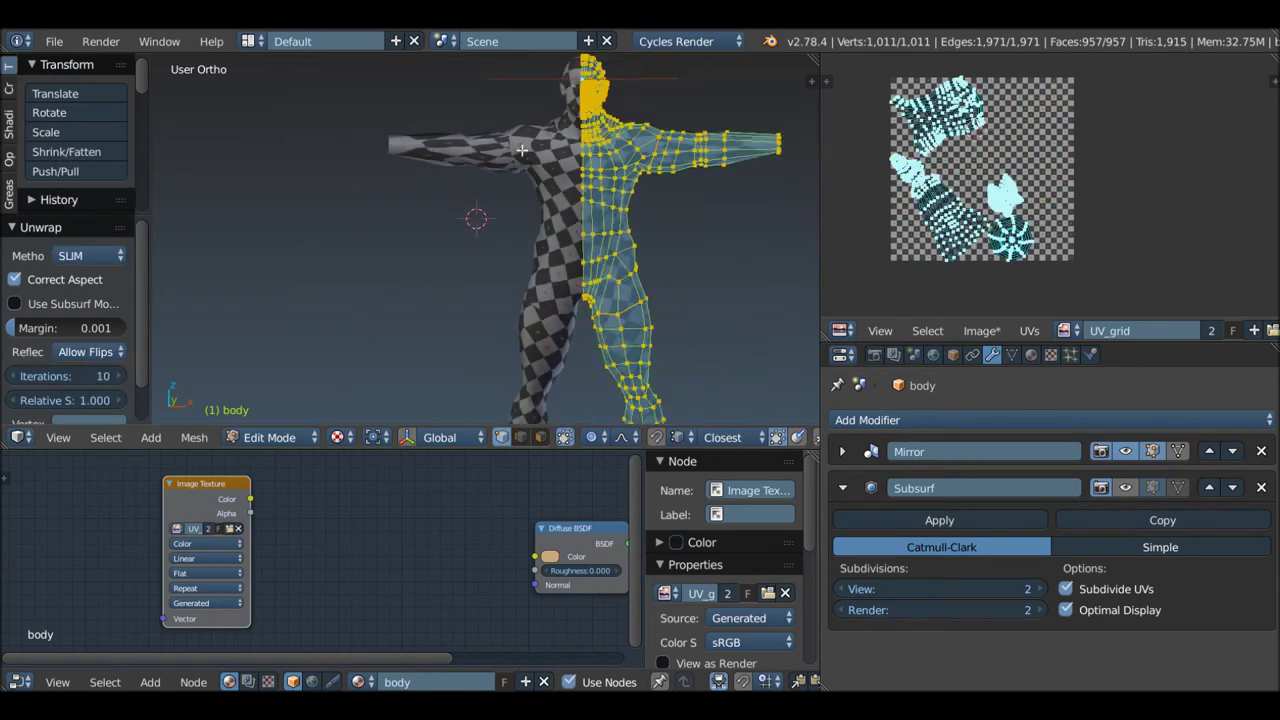
pyautogui.scroll(4, 667, 140)
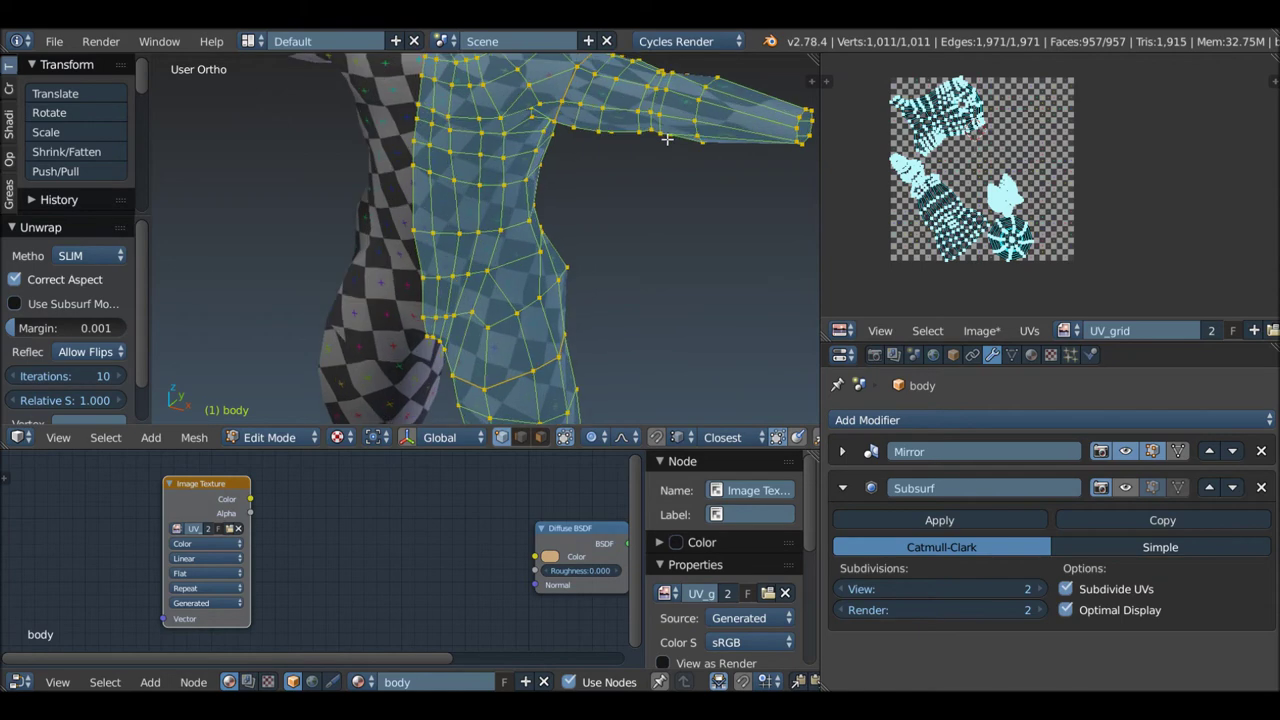
pyautogui.moveTo(650, 145); pyautogui.dragTo(563, 166, button='middle')
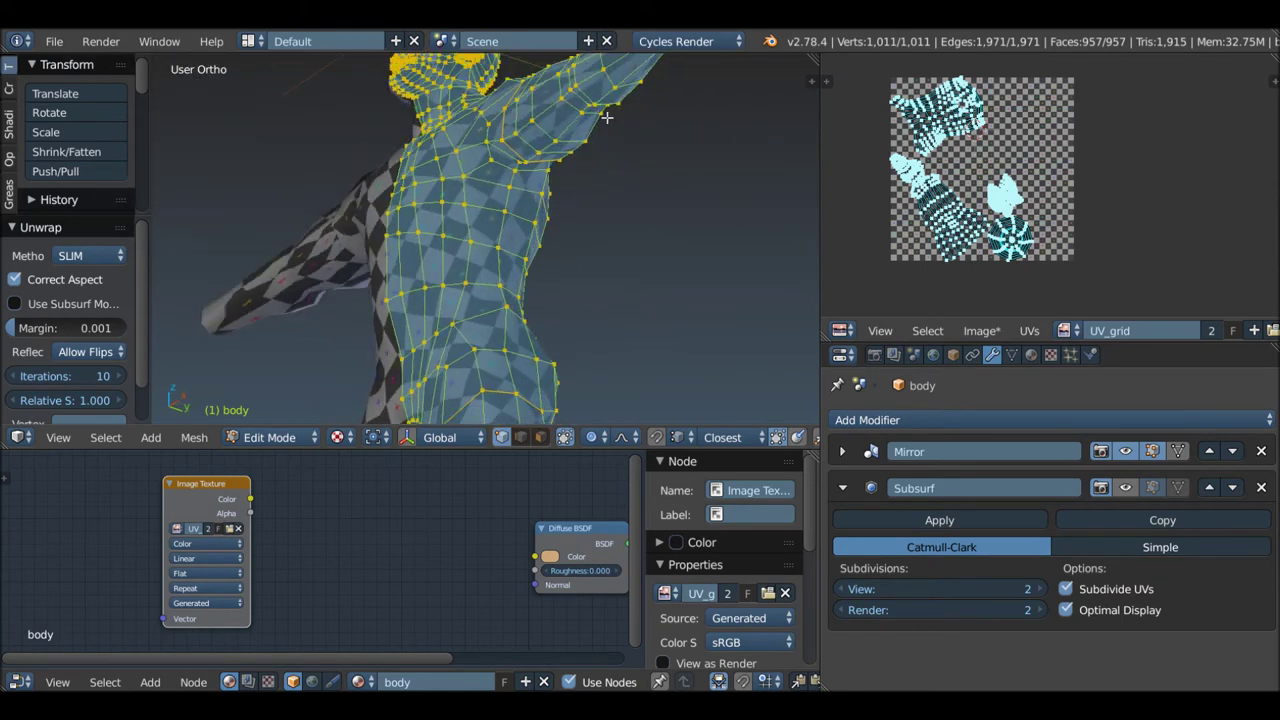
pyautogui.rightClick(531, 182)
# Step: Mark a seam along the shortest edge path on the arm, then select the whole mesh
pyautogui.moveTo(538, 182)
pyautogui.mouseDown(button='middle')
pyautogui.moveTo(597, 160)
pyautogui.moveTo(612, 127)
pyautogui.mouseUp(button='middle')
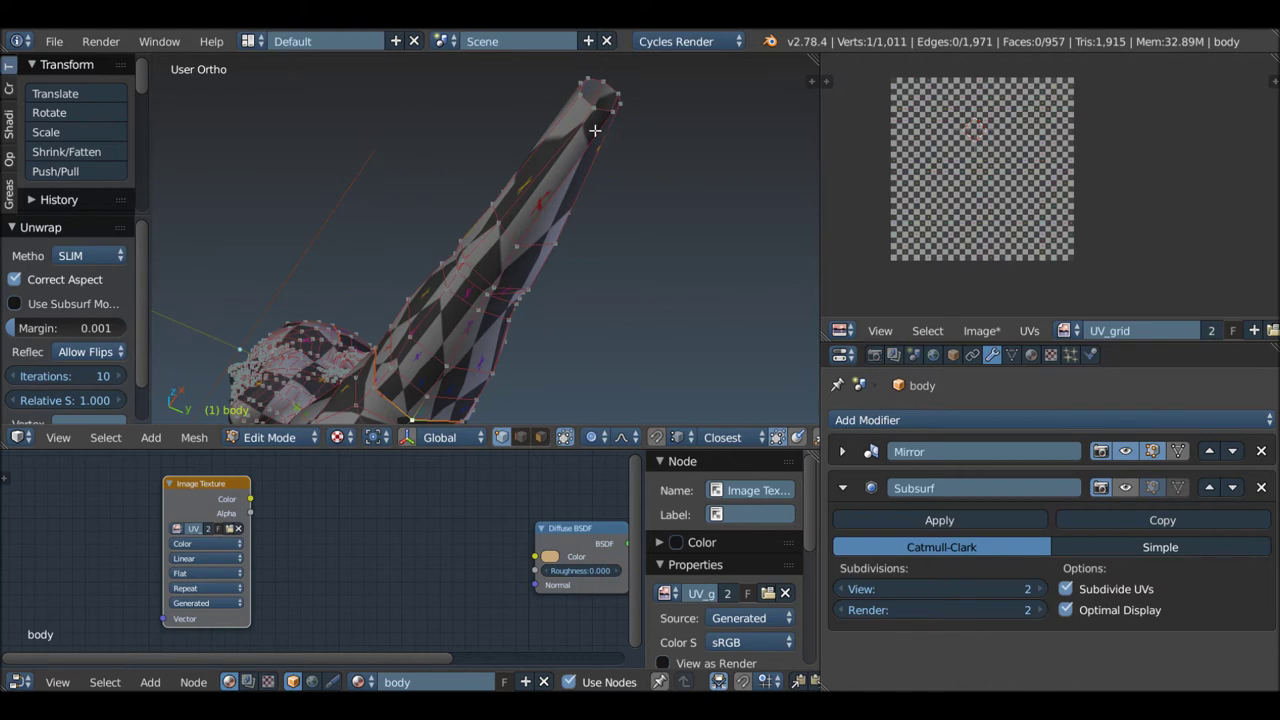
pyautogui.keyDown('ctrl'); pyautogui.rightClick(612, 120); pyautogui.keyUp('ctrl')
pyautogui.moveTo(606, 148); pyautogui.dragTo(628, 225, button='middle')
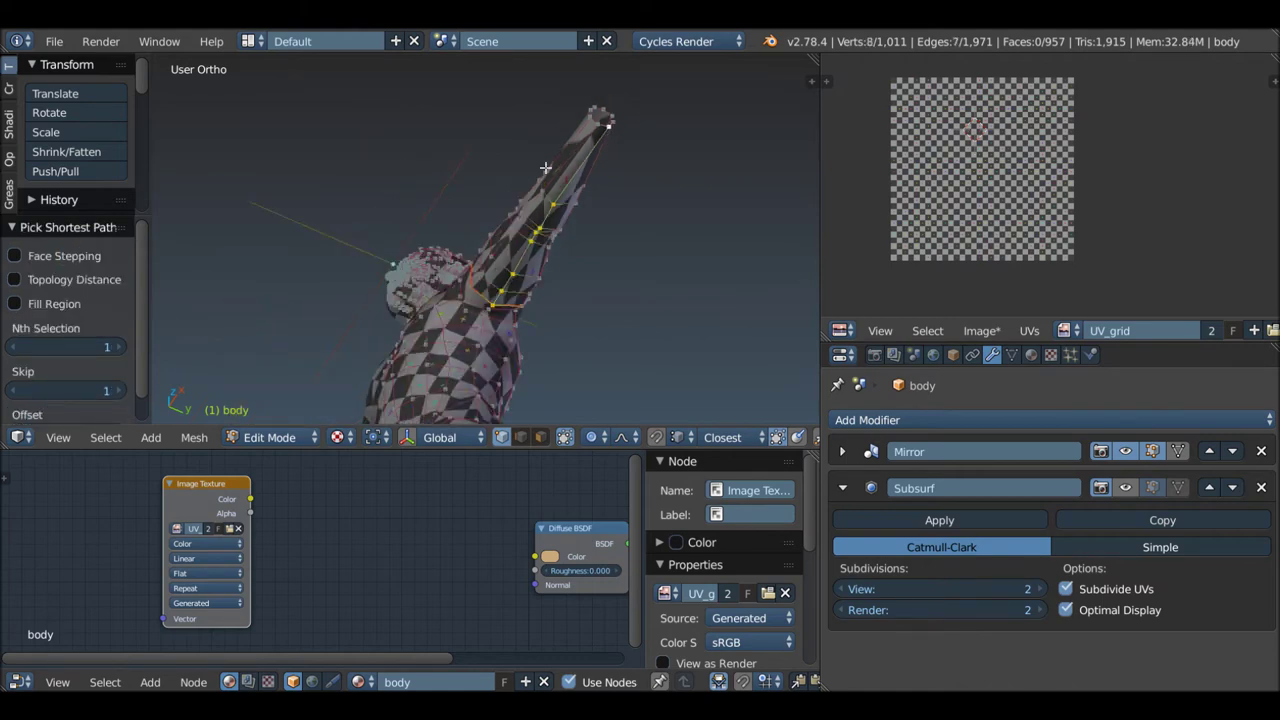
pyautogui.hotkey('ctrl', 'e')
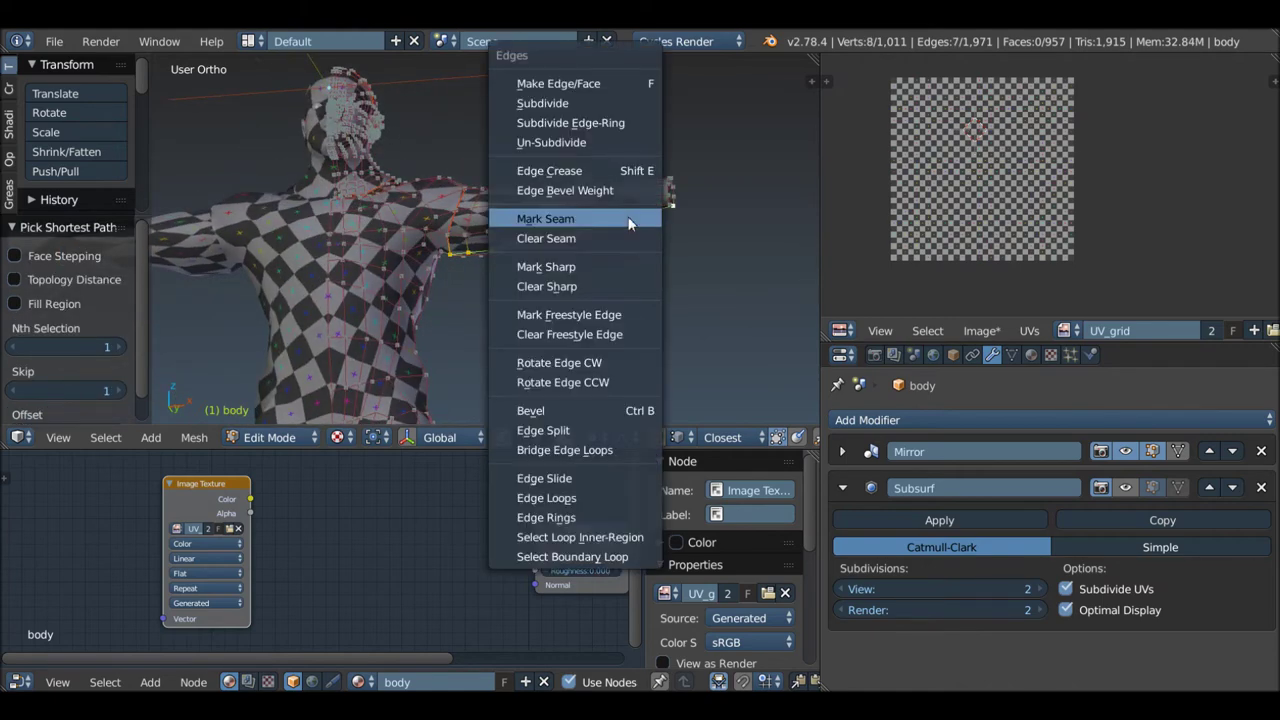
pyautogui.click(629, 218)
pyautogui.moveTo(629, 218); pyautogui.dragTo(589, 211, button='middle')
pyautogui.press('a')
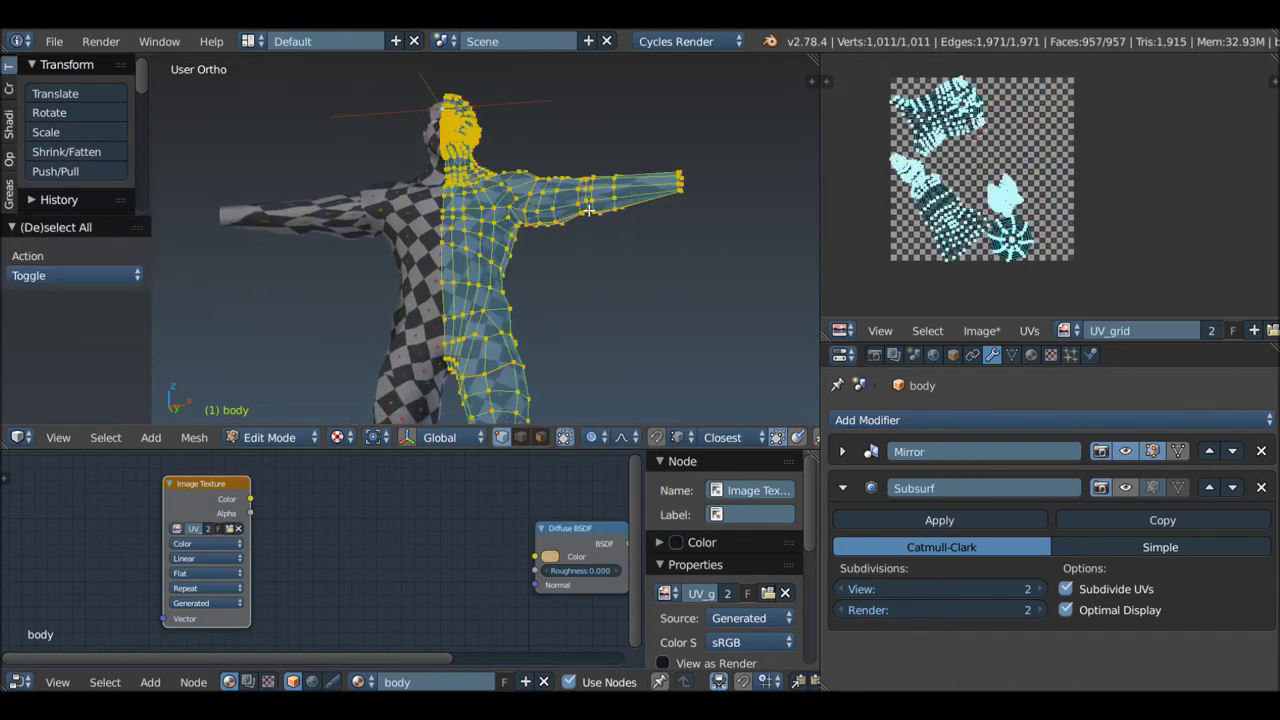
pyautogui.press('u')
pyautogui.click(589, 211)
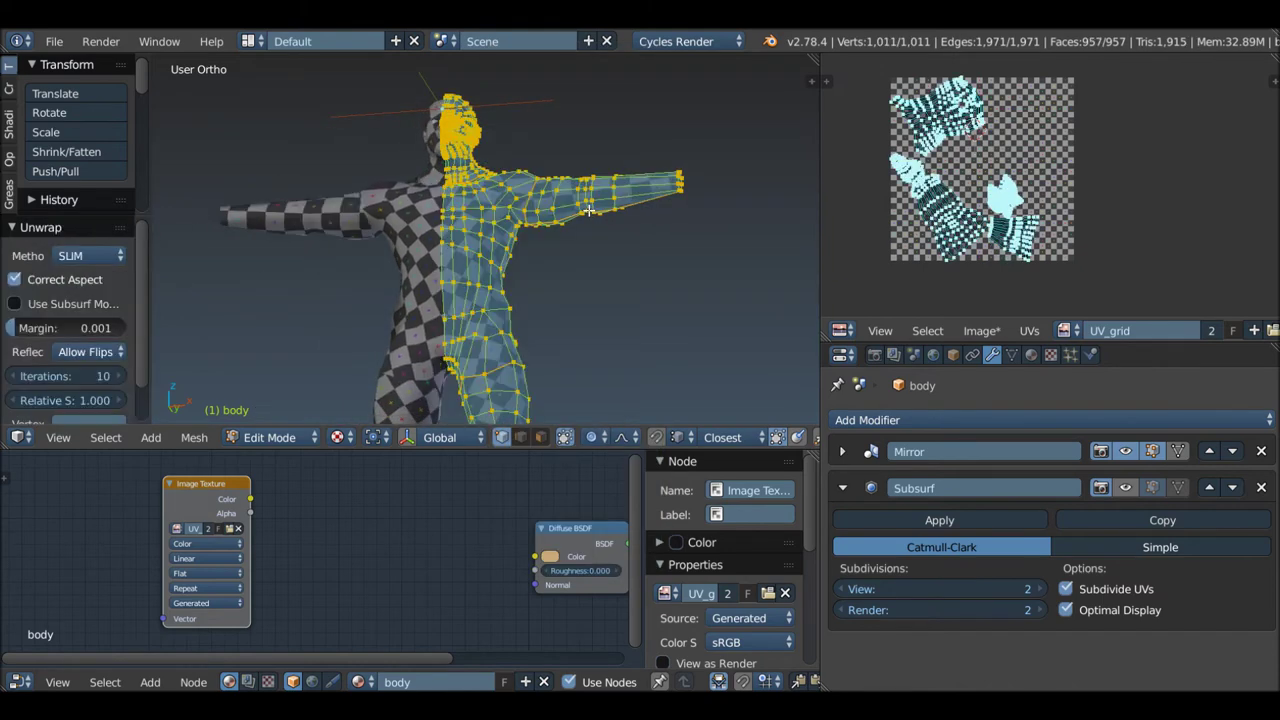
pyautogui.moveTo(589, 211); pyautogui.dragTo(557, 271, button='middle')
pyautogui.scroll(-2, 557, 271)
pyautogui.scroll(-2, 538, 283)
pyautogui.scroll(3, 477, 306)
pyautogui.moveTo(477, 306)
pyautogui.mouseDown(button='middle')
pyautogui.moveTo(551, 214)
pyautogui.moveTo(521, 167)
pyautogui.moveTo(530, 140)
pyautogui.mouseUp(button='middle')
pyautogui.scroll(-3, 551, 214)
pyautogui.scroll(3, 521, 167)
pyautogui.scroll(1, 521, 160)
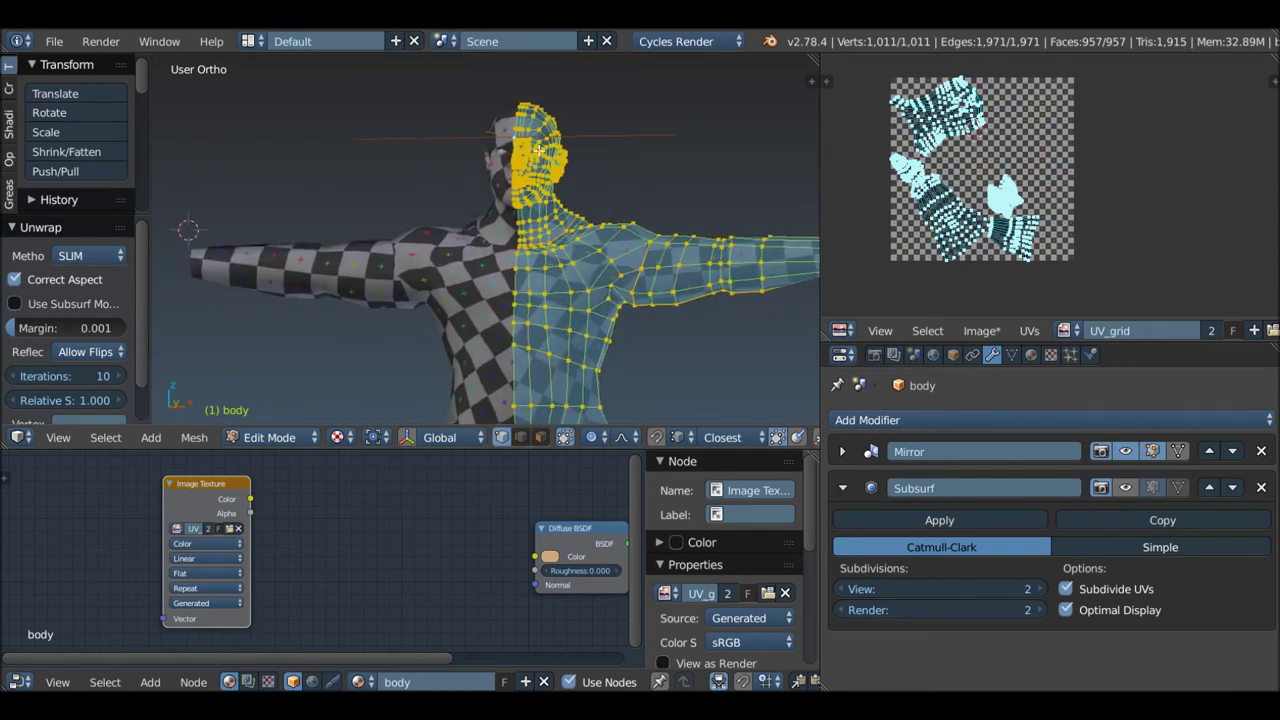
pyautogui.scroll(2, 530, 137)
pyautogui.scroll(-3, 530, 137)
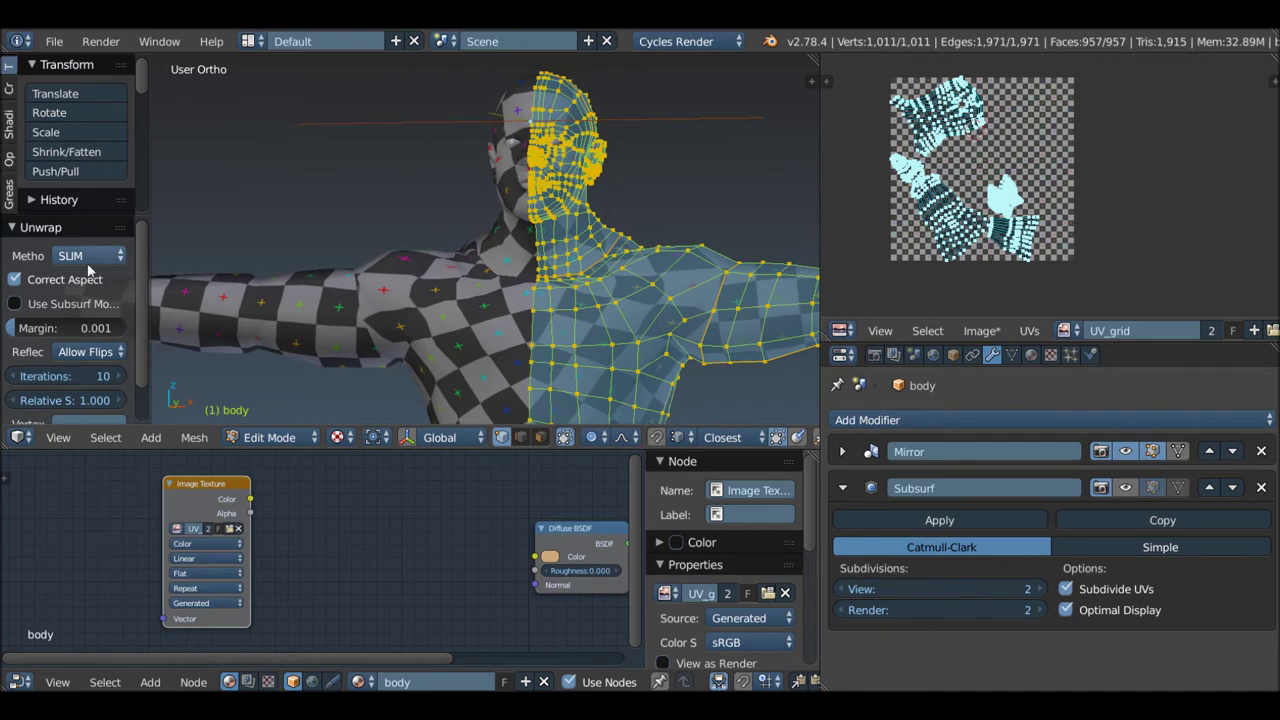
pyautogui.click(85, 257)
pyautogui.click(87, 233)
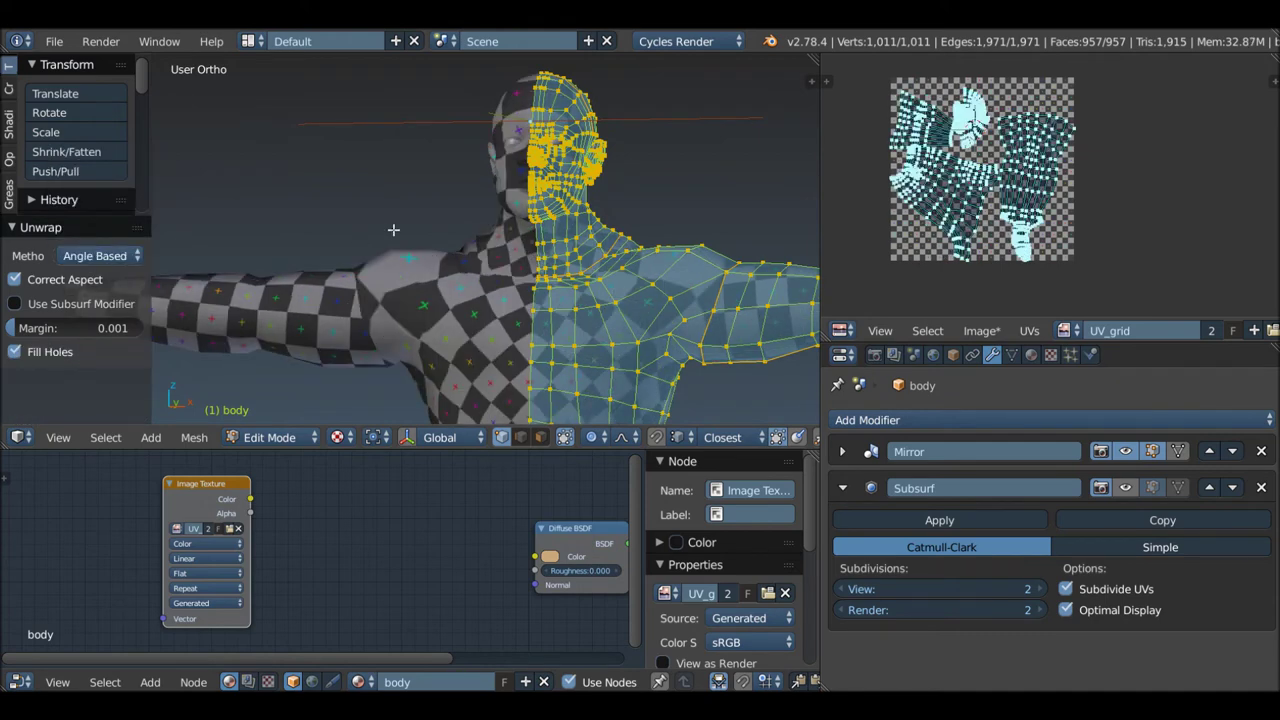
pyautogui.scroll(-3, 399, 254)
pyautogui.scroll(2, 399, 254)
pyautogui.scroll(1, 401, 245)
pyautogui.scroll(1, 433, 236)
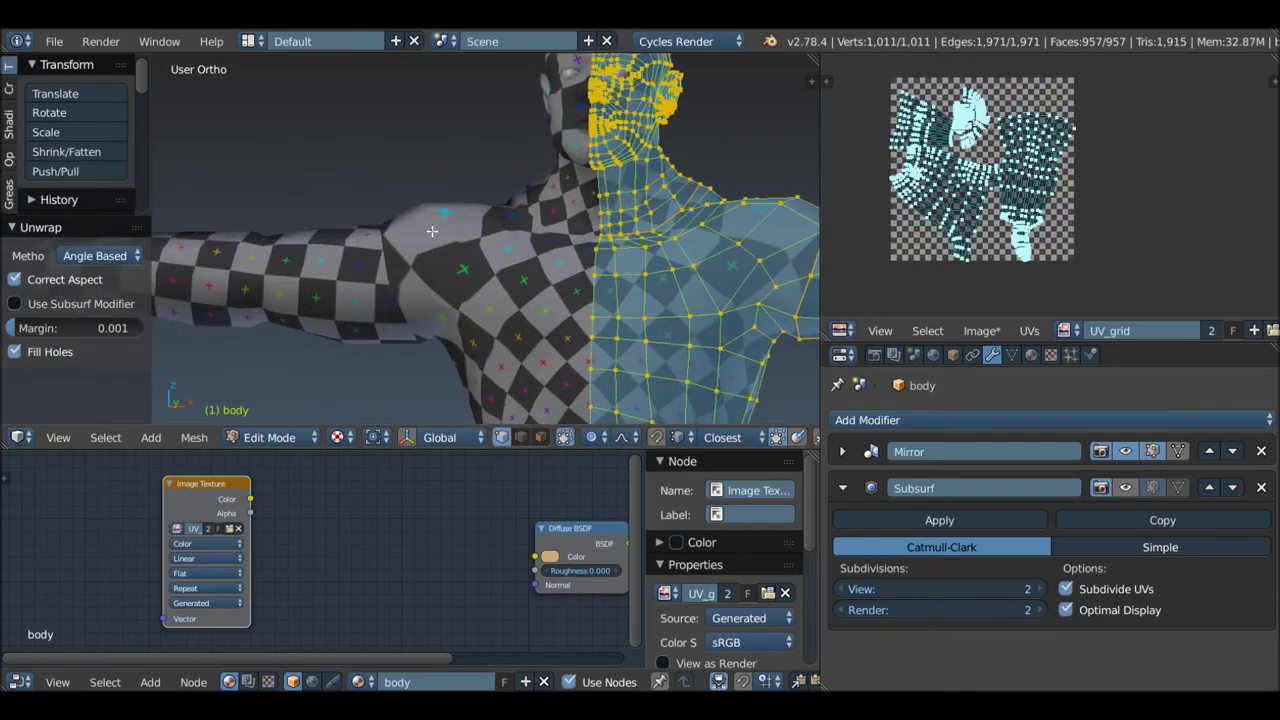
pyautogui.scroll(1, 443, 242)
pyautogui.moveTo(448, 121); pyautogui.dragTo(443, 222)
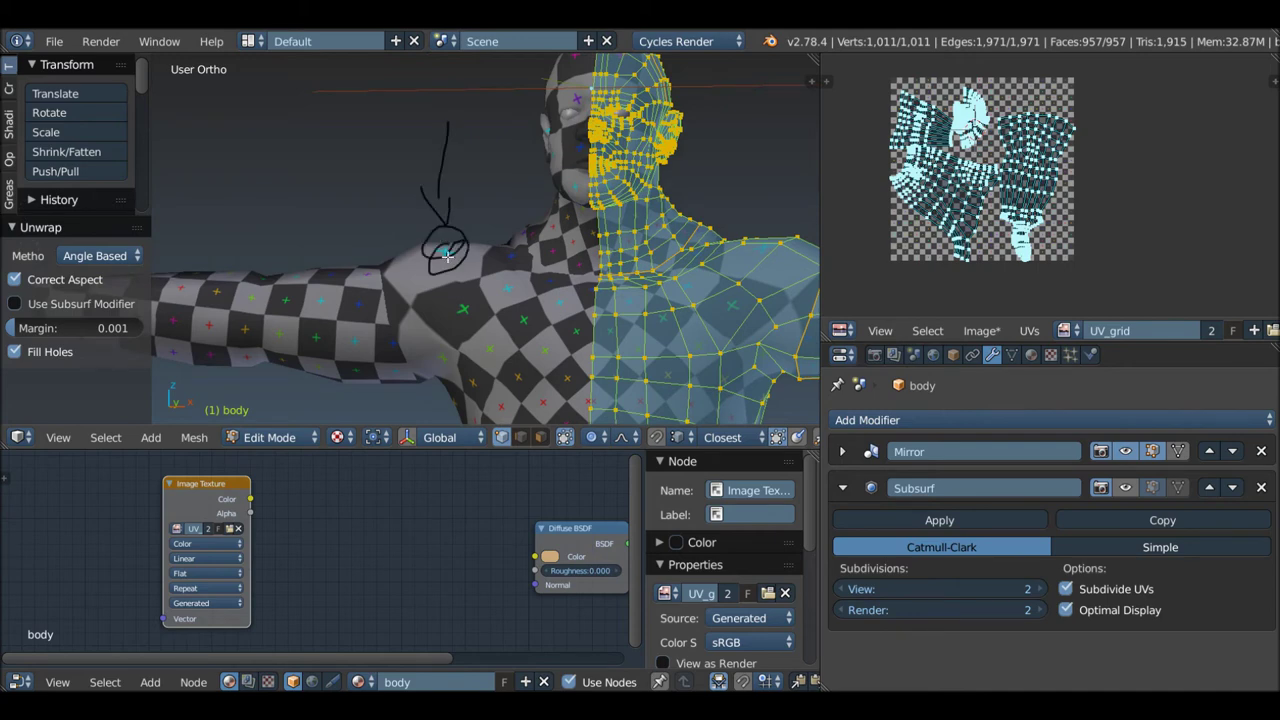
pyautogui.scroll(-3, 458, 267)
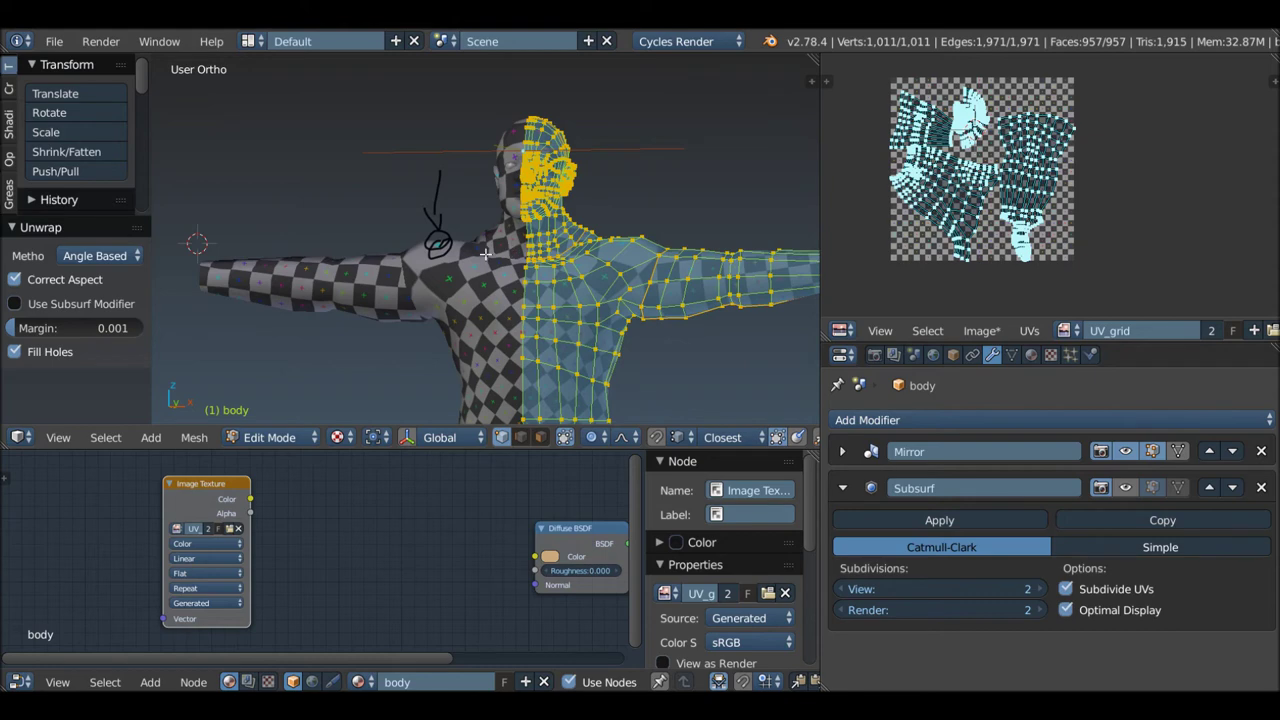
pyautogui.scroll(-1, 484, 255)
pyautogui.scroll(1, 478, 240)
pyautogui.scroll(2, 470, 205)
pyautogui.scroll(1, 464, 182)
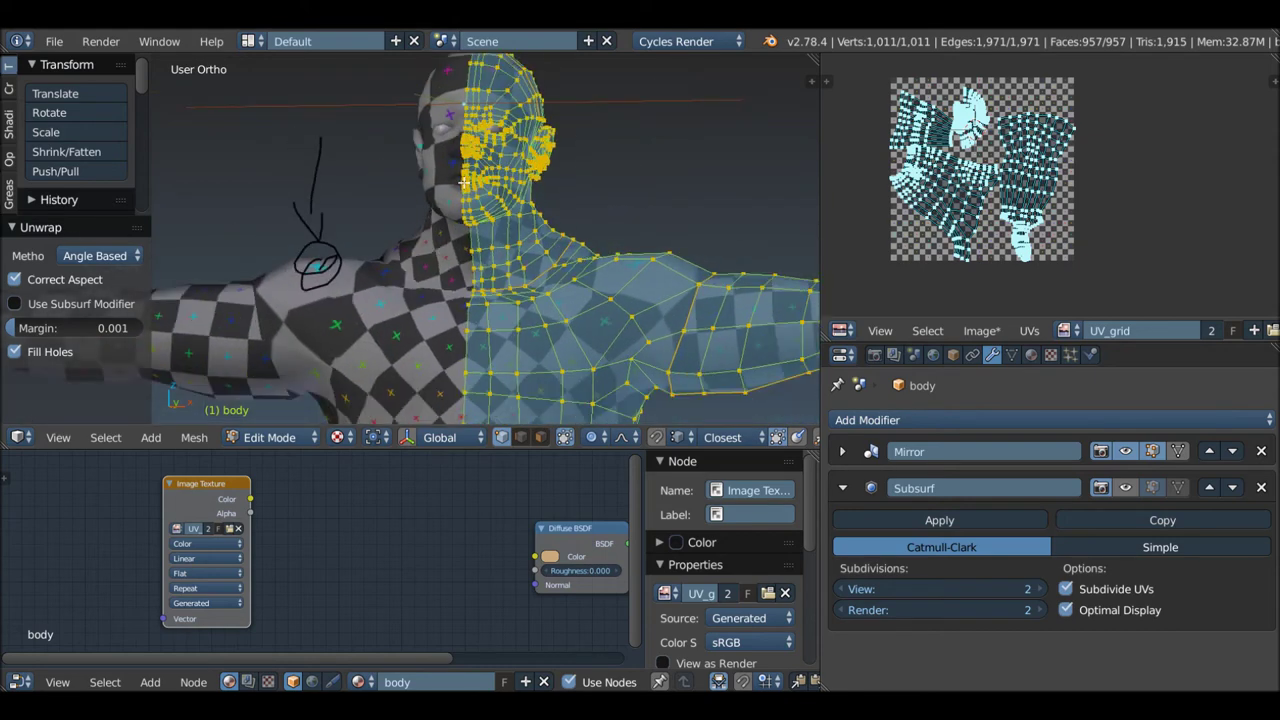
pyautogui.scroll(-3, 464, 182)
pyautogui.scroll(1, 460, 190)
pyautogui.scroll(2, 460, 190)
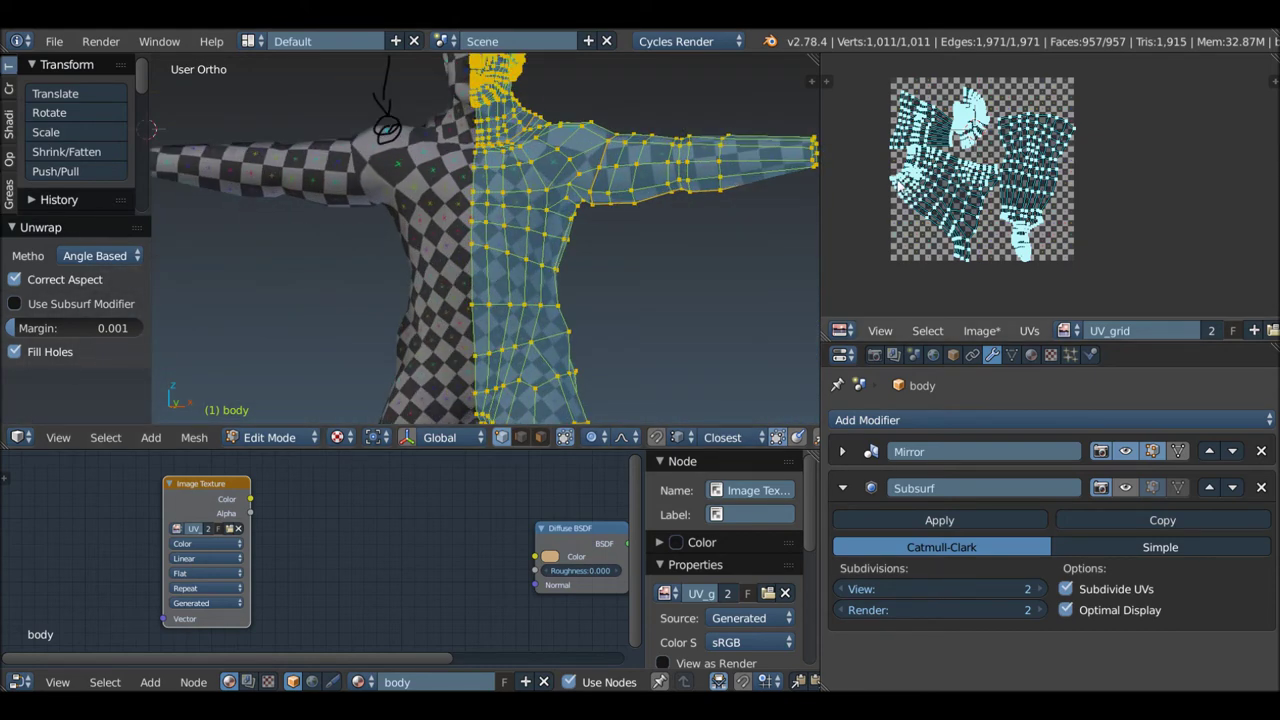
pyautogui.hotkey('ctrl', 'Up')
pyautogui.scroll(6, 540, 315)
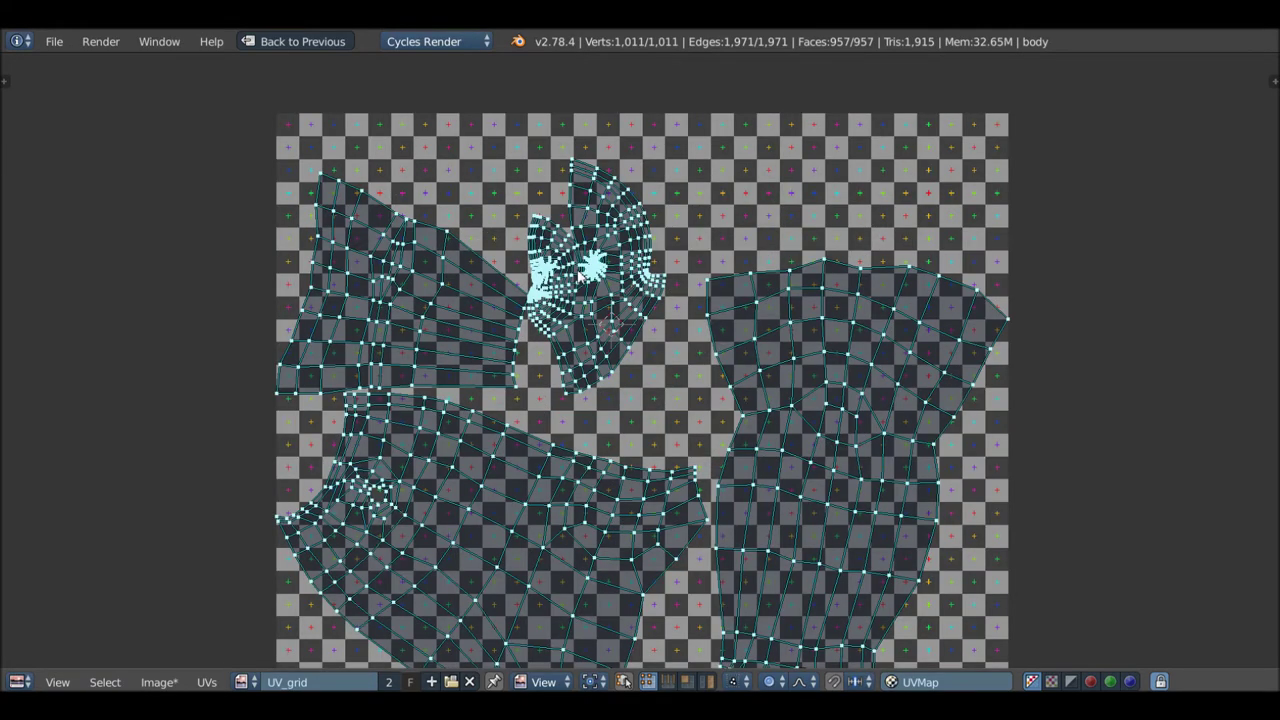
pyautogui.scroll(6, 592, 260)
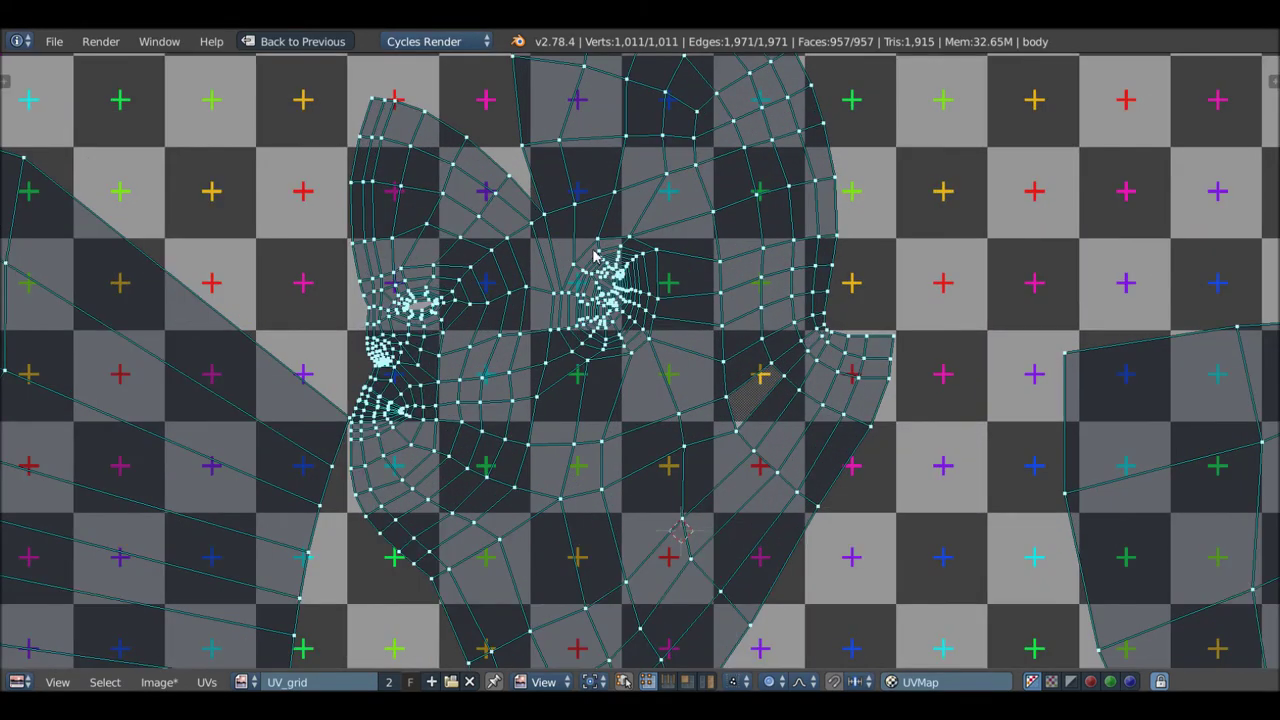
pyautogui.scroll(-5, 593, 257)
pyautogui.scroll(-1, 593, 257)
pyautogui.moveTo(735, 537)
pyautogui.mouseDown(button='middle')
pyautogui.moveTo(729, 409)
pyautogui.moveTo(701, 303)
pyautogui.mouseUp(button='middle')
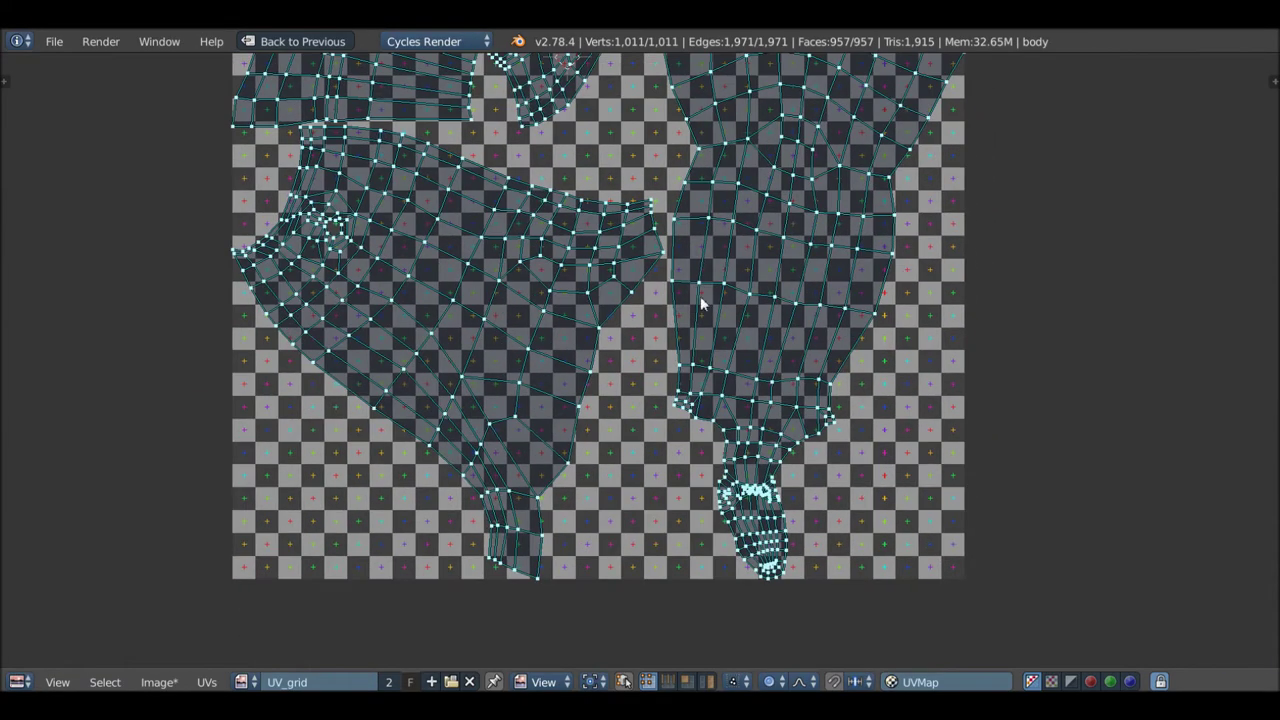
pyautogui.scroll(3, 760, 465)
pyautogui.scroll(2, 760, 470)
pyautogui.scroll(3, 760, 470)
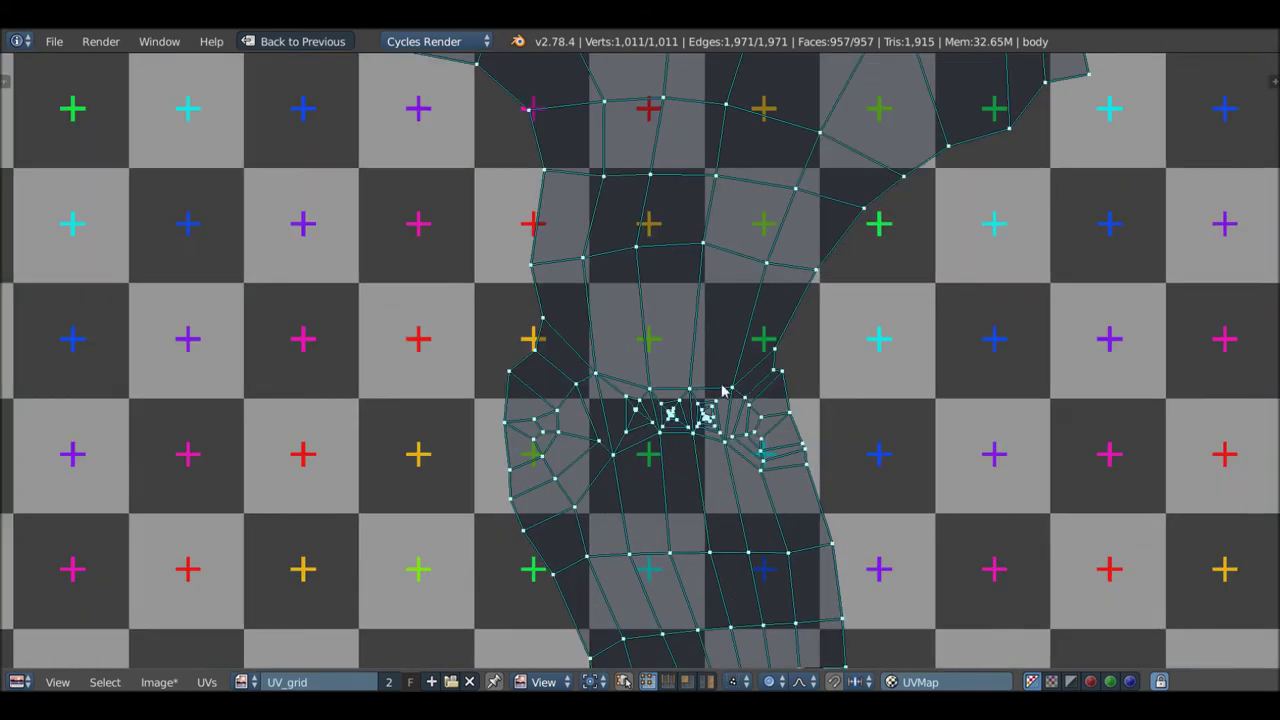
pyautogui.scroll(-6, 724, 390)
pyautogui.scroll(-2, 724, 390)
pyautogui.scroll(-2, 725, 395)
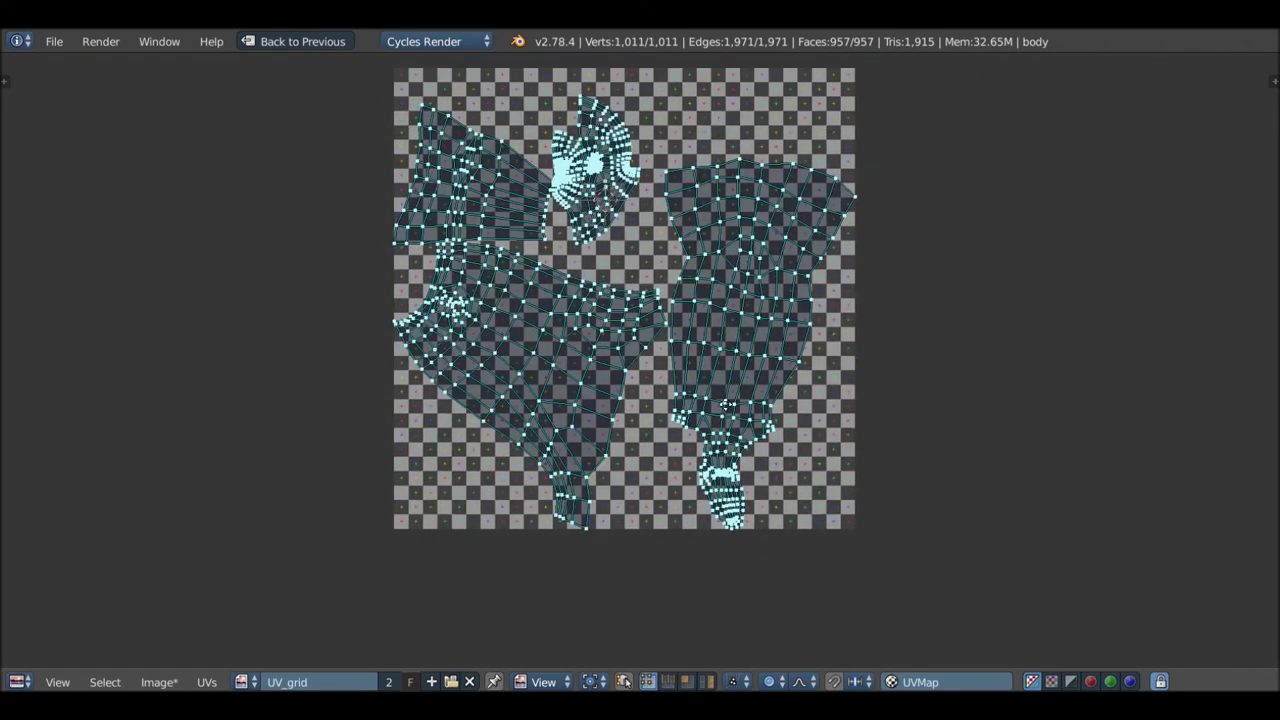
pyautogui.hotkey('ctrl', 'Up')
pyautogui.scroll(-3, 727, 392)
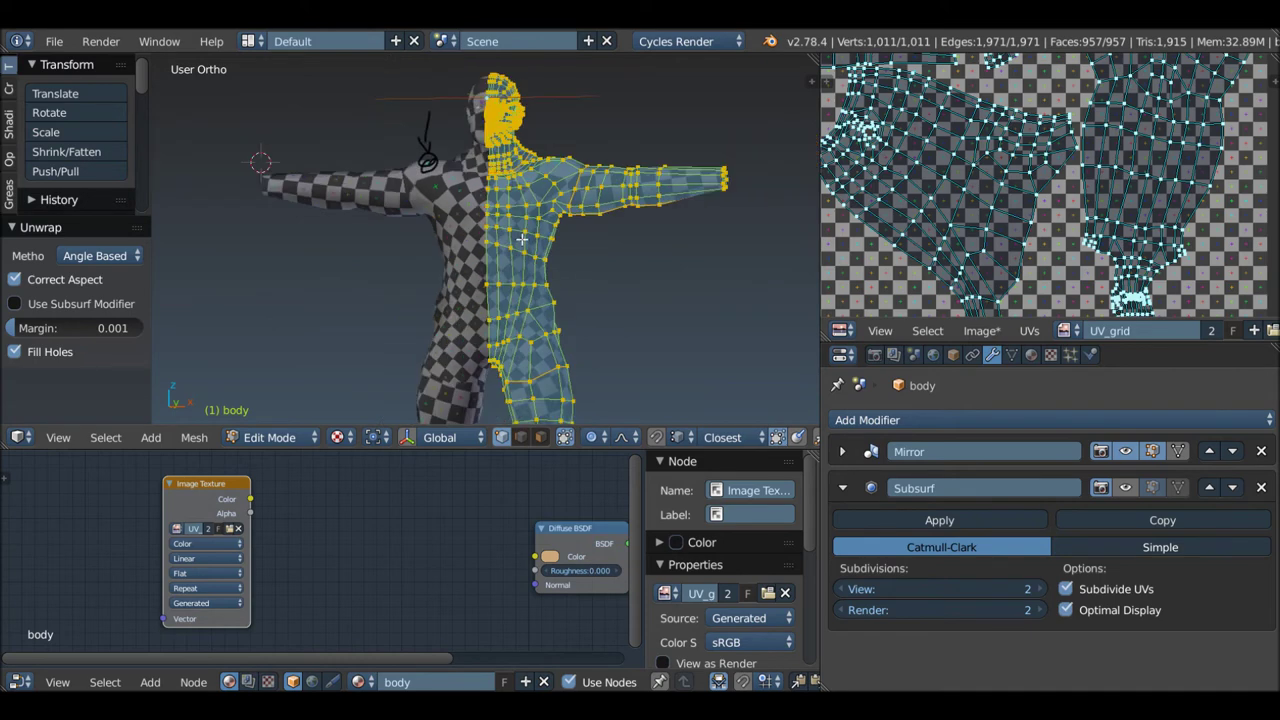
# Step: Switch the body's Unwrap method back to SLIM in the operator panel
pyautogui.scroll(-2, 600, 320)
pyautogui.click(126, 259)
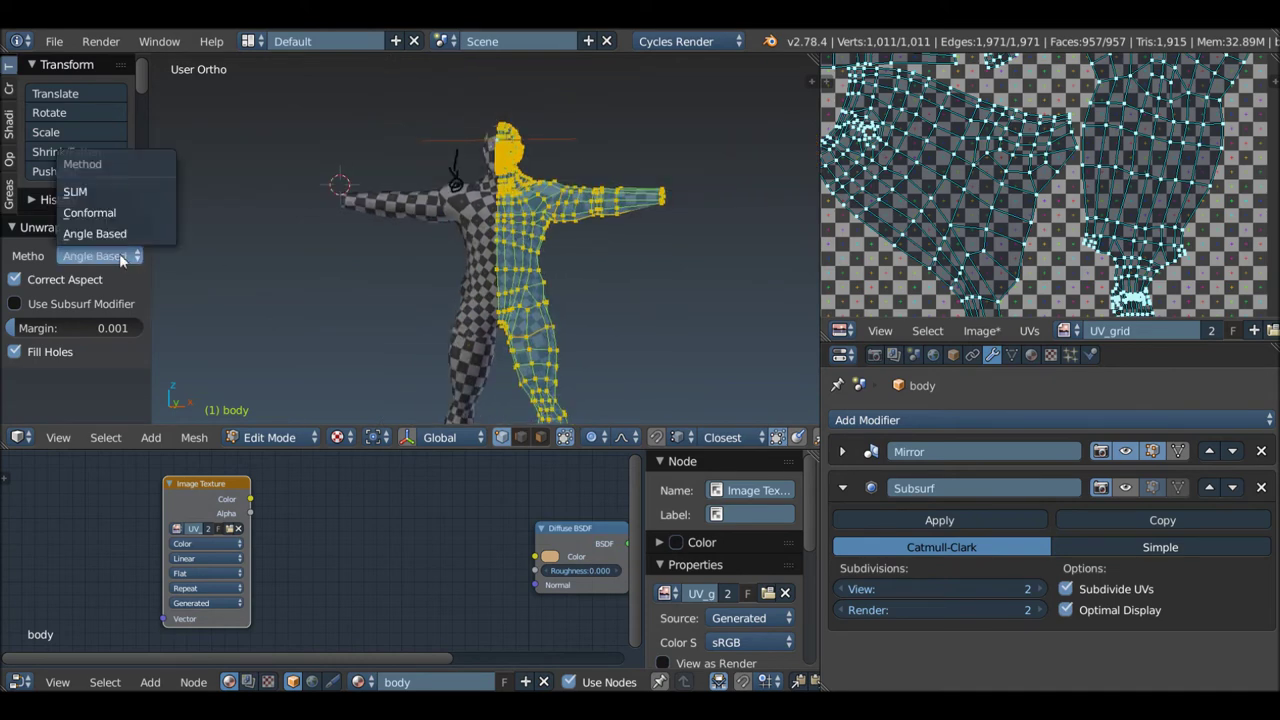
pyautogui.click(84, 192)
pyautogui.moveTo(469, 214); pyautogui.dragTo(470, 200, button='middle')
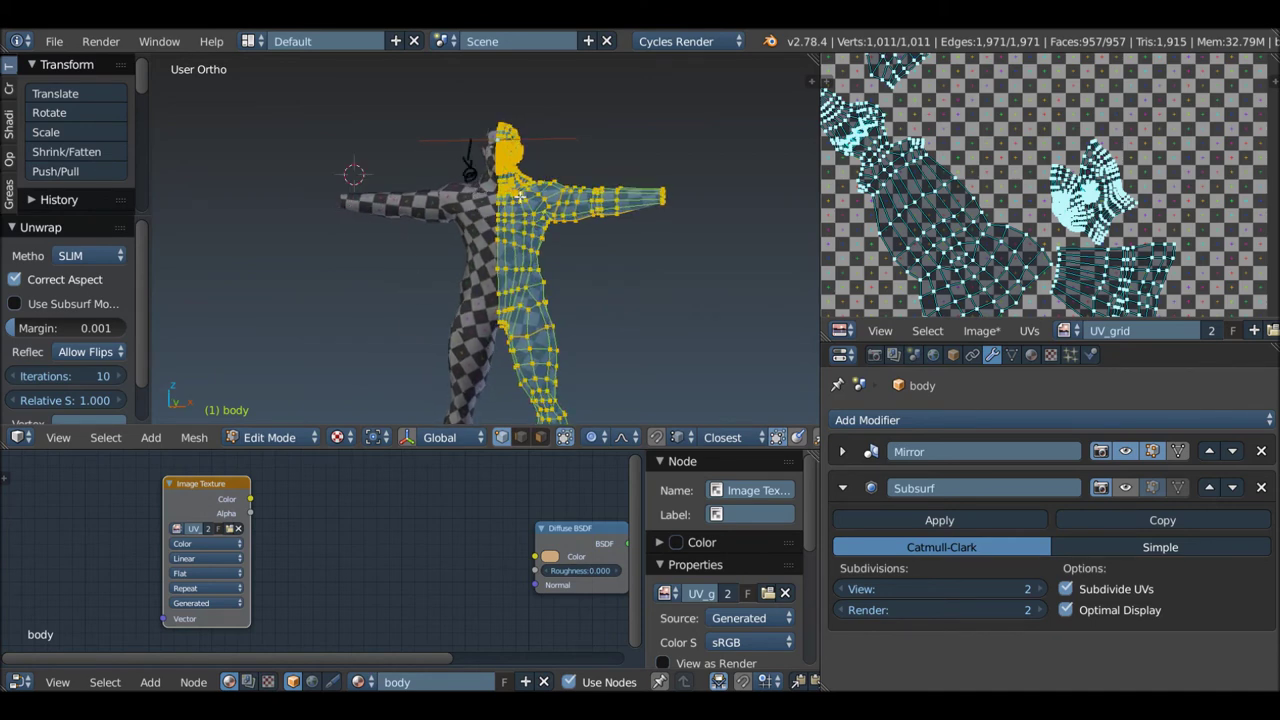
# Step: Delete the grease pencil layer holding the shoulder scribble from the sidebar
pyautogui.press('n')
pyautogui.scroll(4, 651, 176)
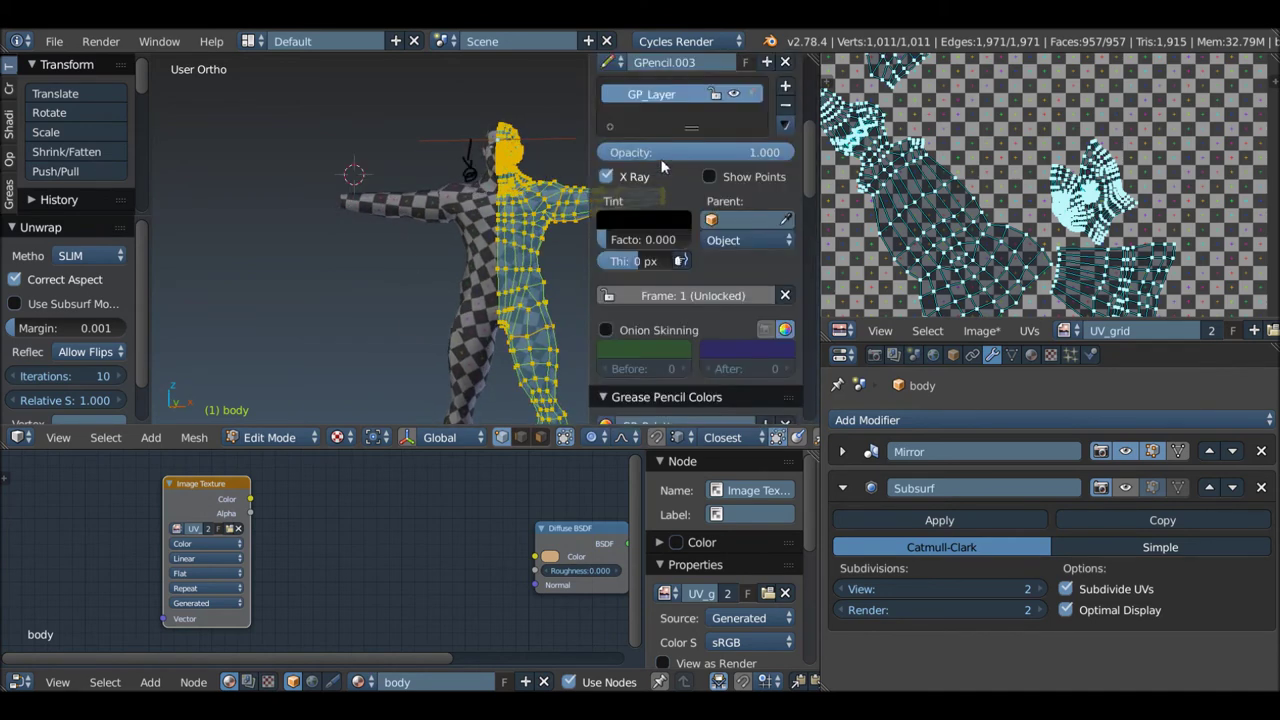
pyautogui.scroll(3, 660, 176)
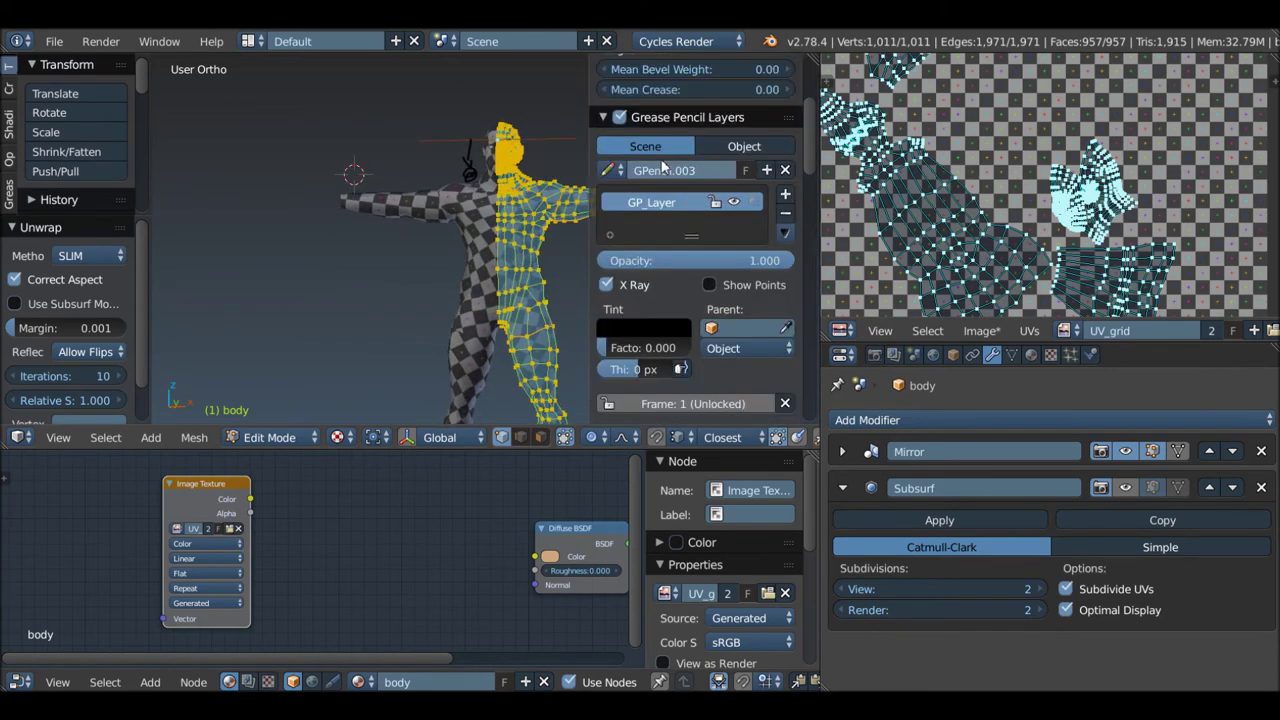
pyautogui.click(786, 213)
pyautogui.scroll(-2, 482, 197)
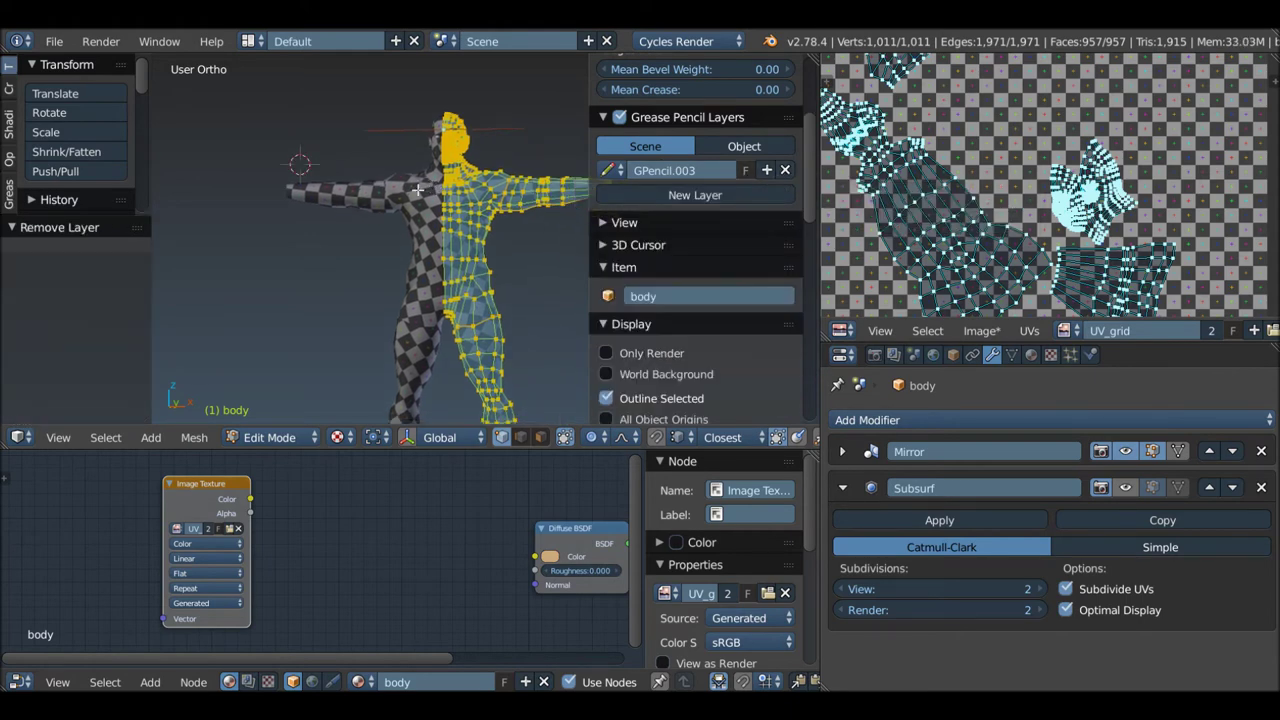
pyautogui.scroll(-2, 413, 174)
pyautogui.scroll(2, 380, 174)
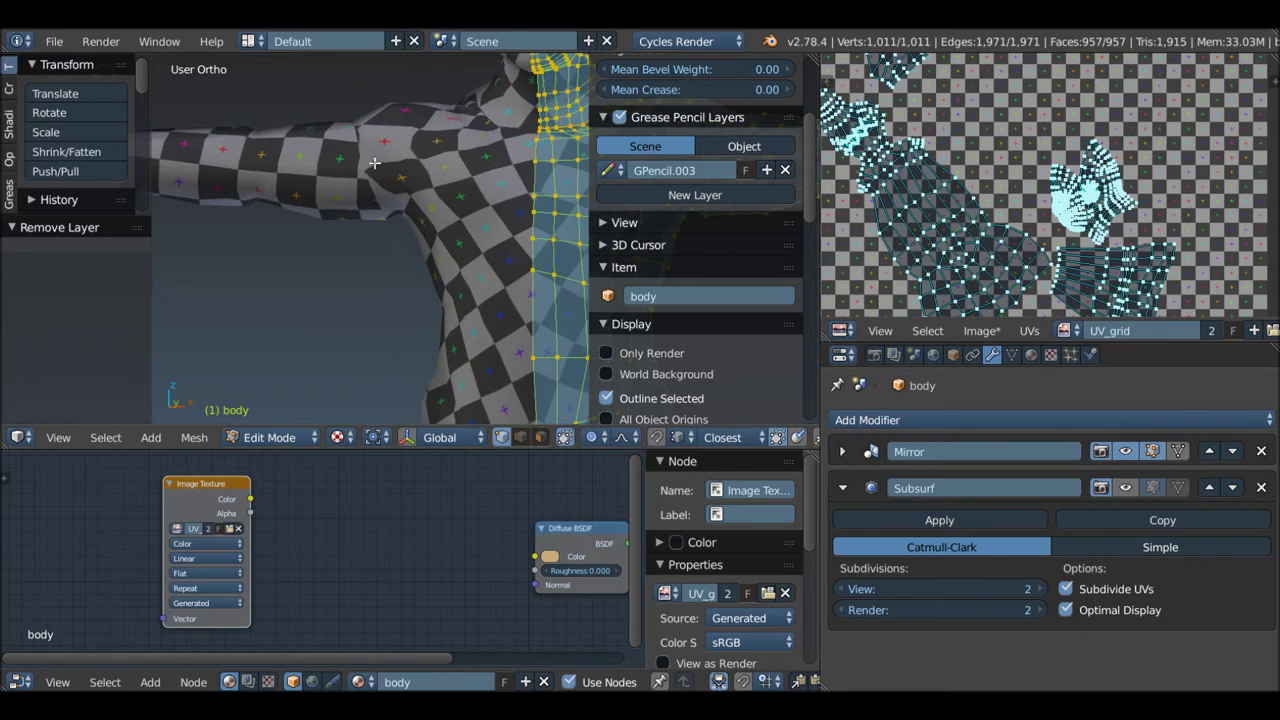
pyautogui.scroll(2, 360, 175)
pyautogui.scroll(1, 345, 177)
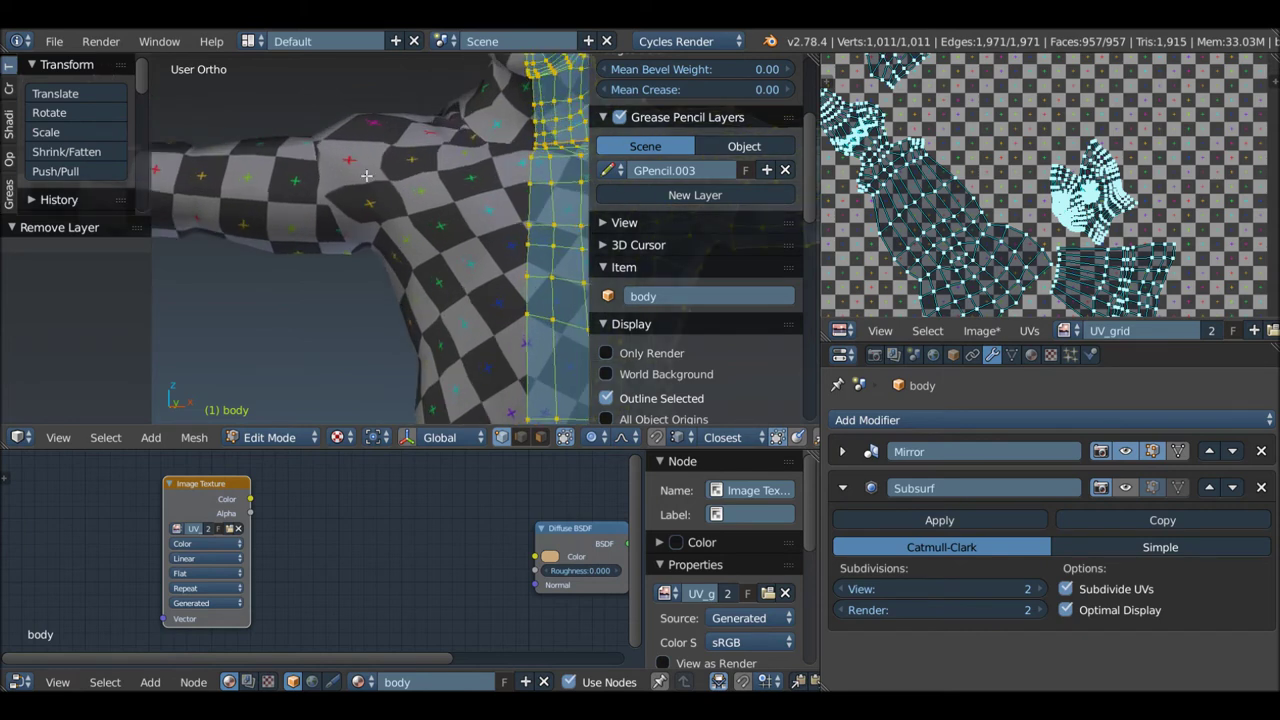
pyautogui.scroll(-2, 369, 177)
pyautogui.scroll(-2, 372, 178)
pyautogui.scroll(-1, 380, 178)
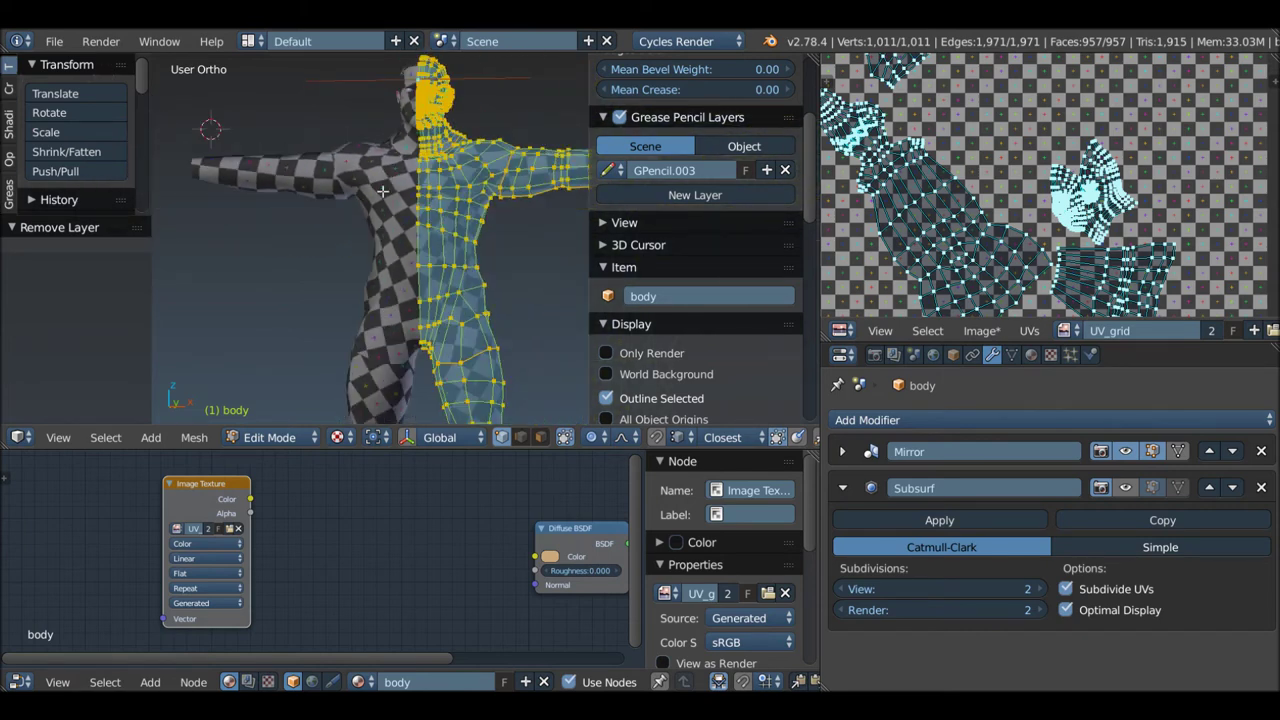
pyautogui.scroll(-2, 383, 177)
pyautogui.scroll(-2, 383, 177)
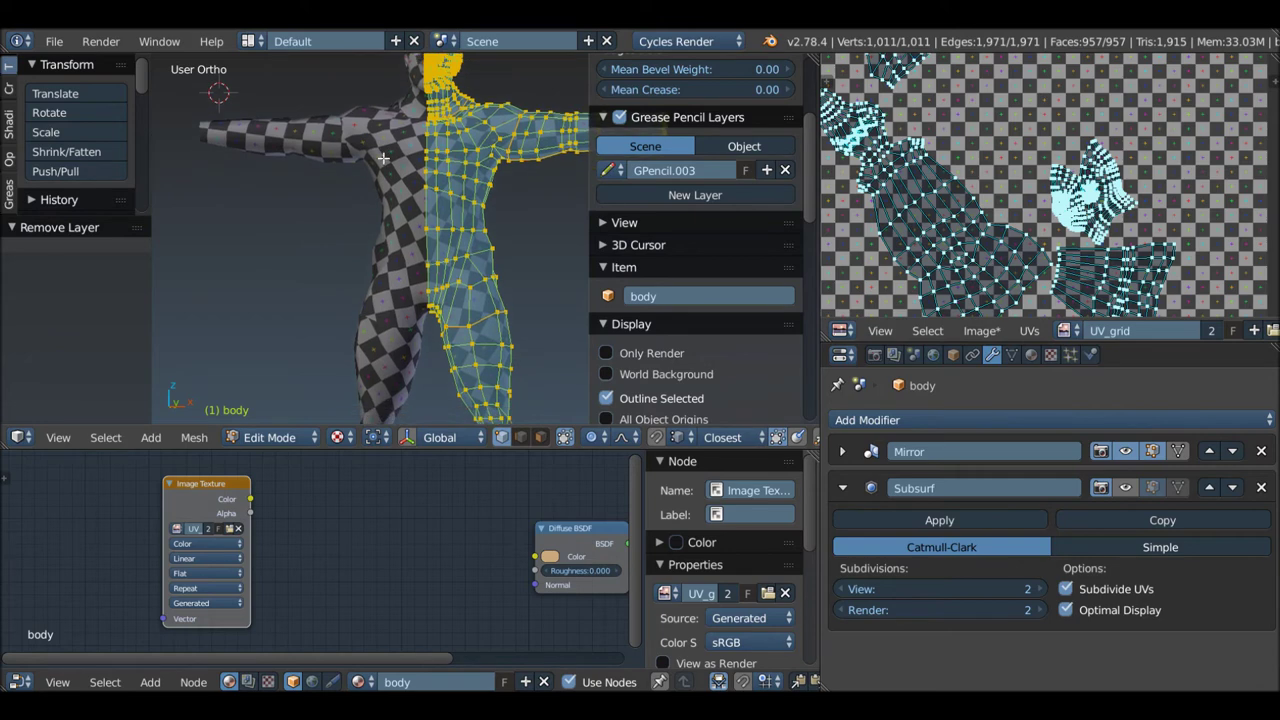
pyautogui.scroll(-2, 386, 174)
pyautogui.scroll(-1, 388, 171)
pyautogui.moveTo(388, 171); pyautogui.dragTo(540, 172, button='middle')
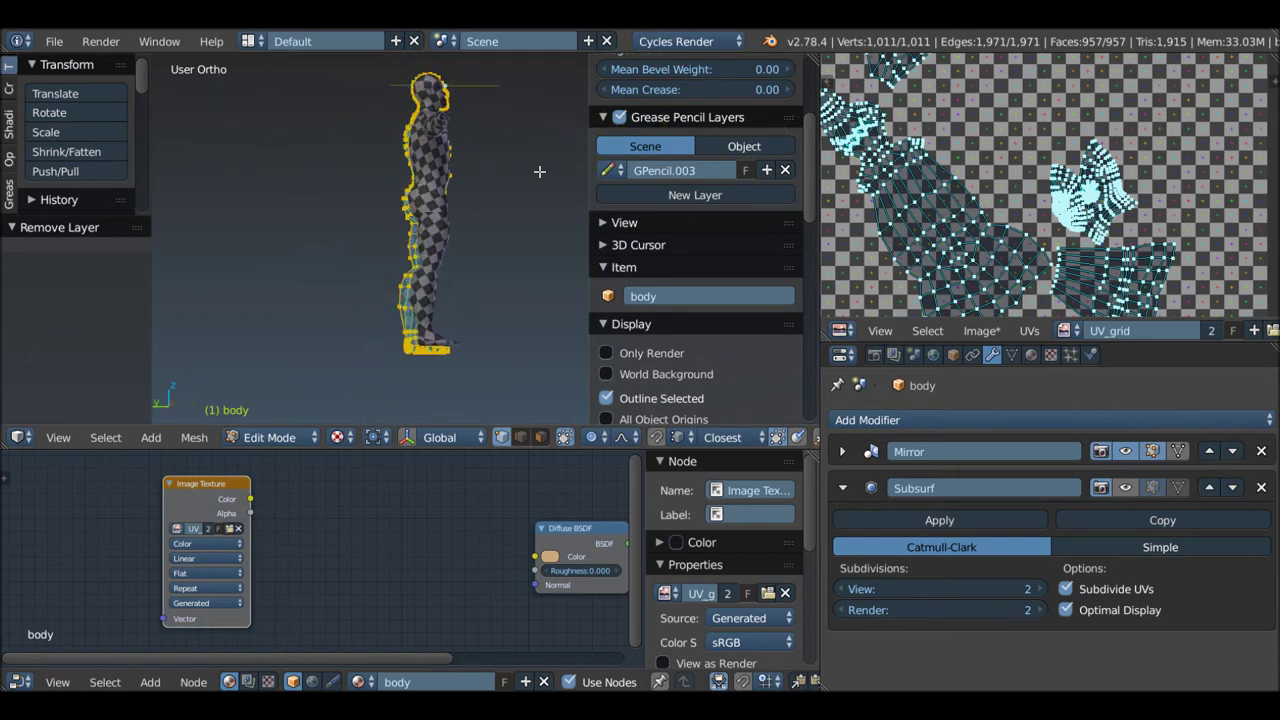
pyautogui.moveTo(412, 188)
pyautogui.mouseDown(button='middle')
pyautogui.moveTo(404, 177)
pyautogui.moveTo(357, 189)
pyautogui.mouseUp(button='middle')
pyautogui.press('Tab')
# Step: Apply the Mirror modifier to make the mirrored half permanent on the body
pyautogui.scroll(3, 370, 185)
pyautogui.scroll(1, 388, 179)
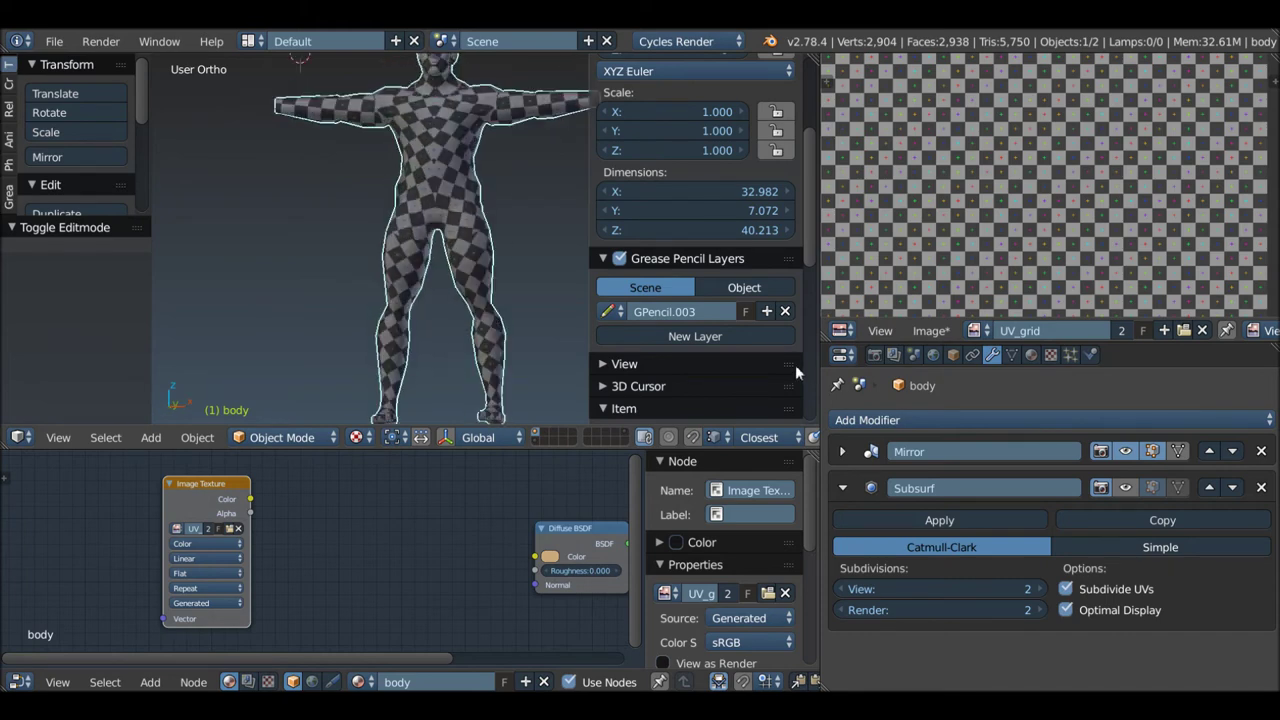
pyautogui.click(843, 452)
pyautogui.click(916, 482)
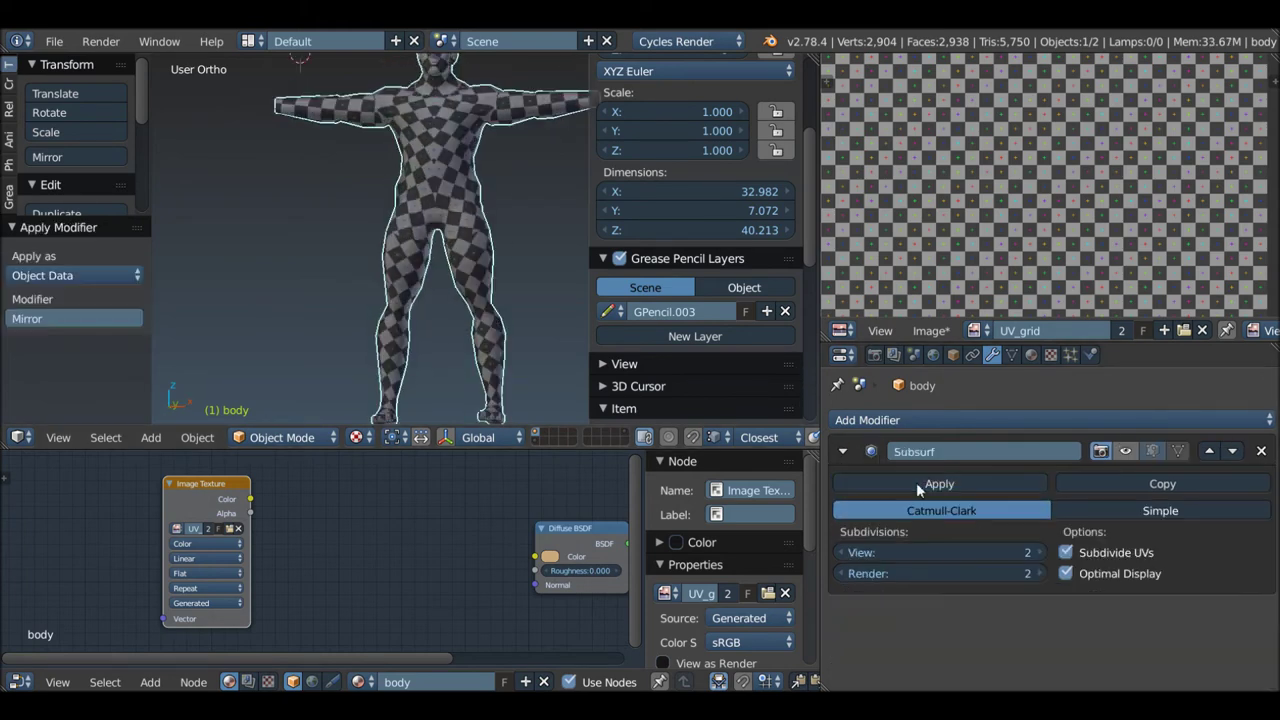
pyautogui.scroll(-2, 447, 255)
# Step: In Edit Mode, select the whole mirrored mesh and unwrap it
pyautogui.press('Tab')
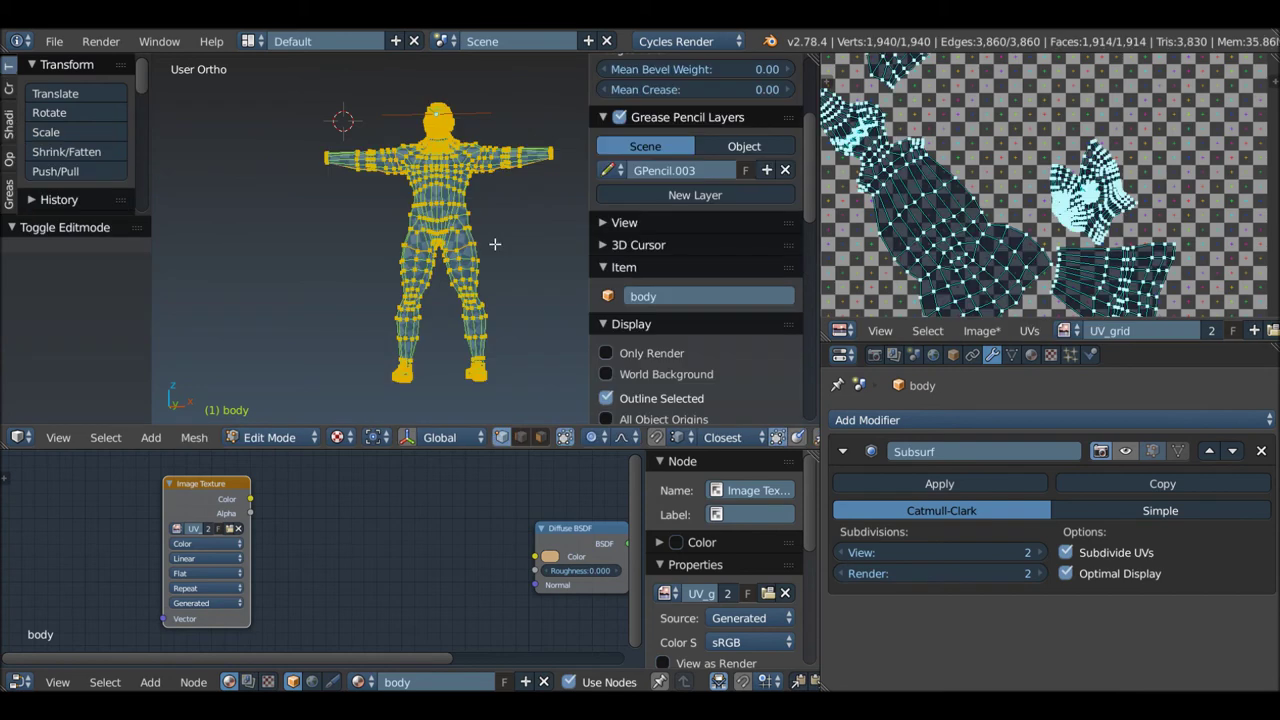
pyautogui.press('a')
pyautogui.press('a')
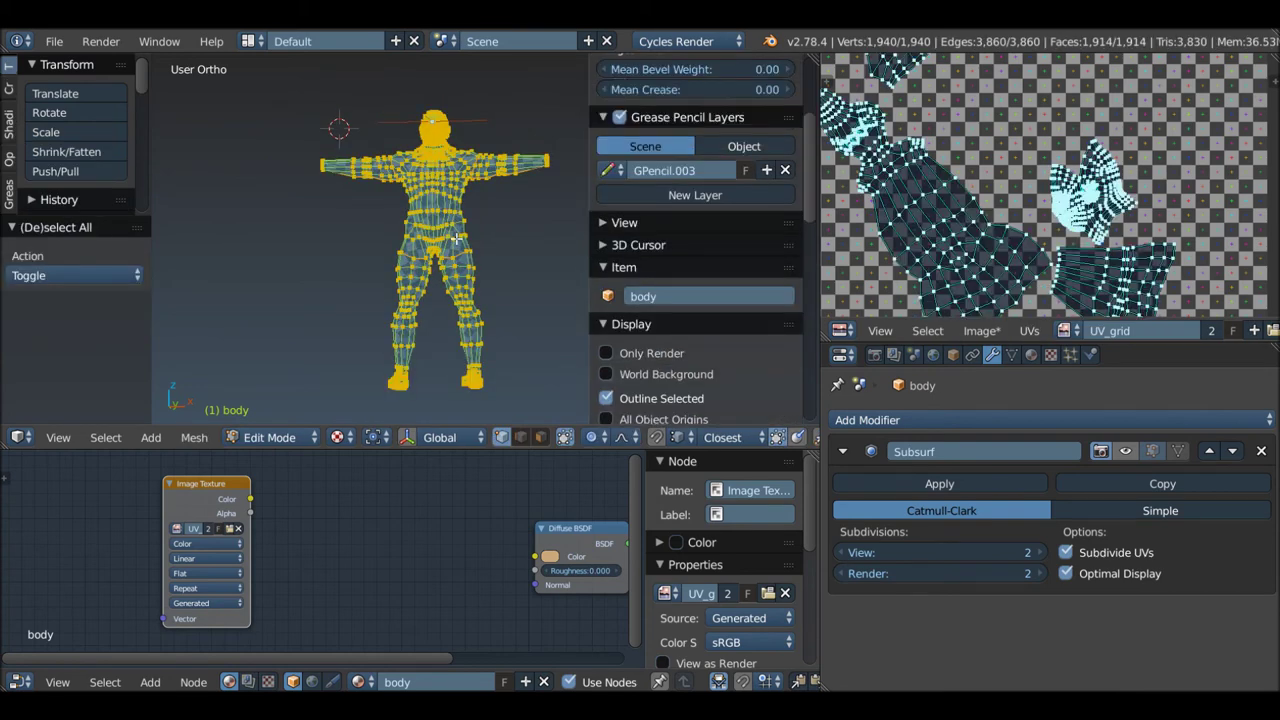
pyautogui.press('u')
pyautogui.click(456, 239)
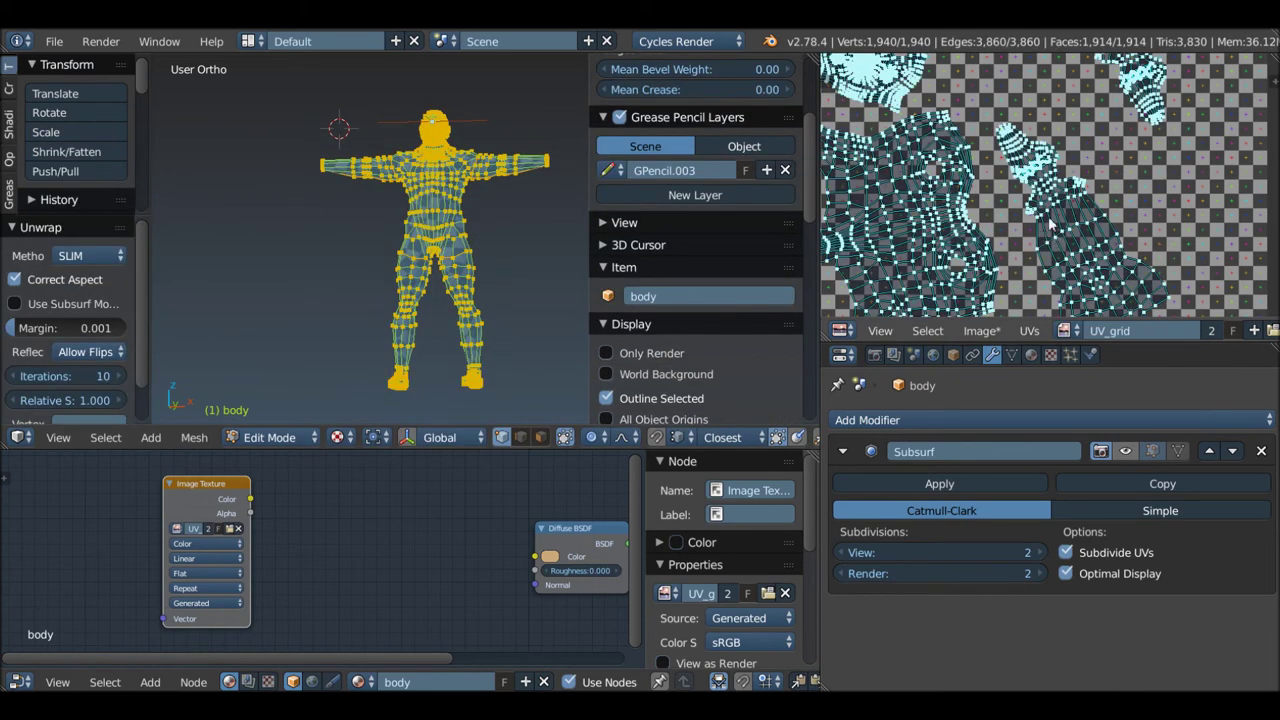
pyautogui.scroll(3, 440, 181)
pyautogui.scroll(1, 445, 190)
pyautogui.scroll(1, 463, 210)
# Step: Hide the sidebar and switch the body to Object Mode, checking it from three-quarter and front views
pyautogui.moveTo(472, 213); pyautogui.dragTo(533, 205, button='middle')
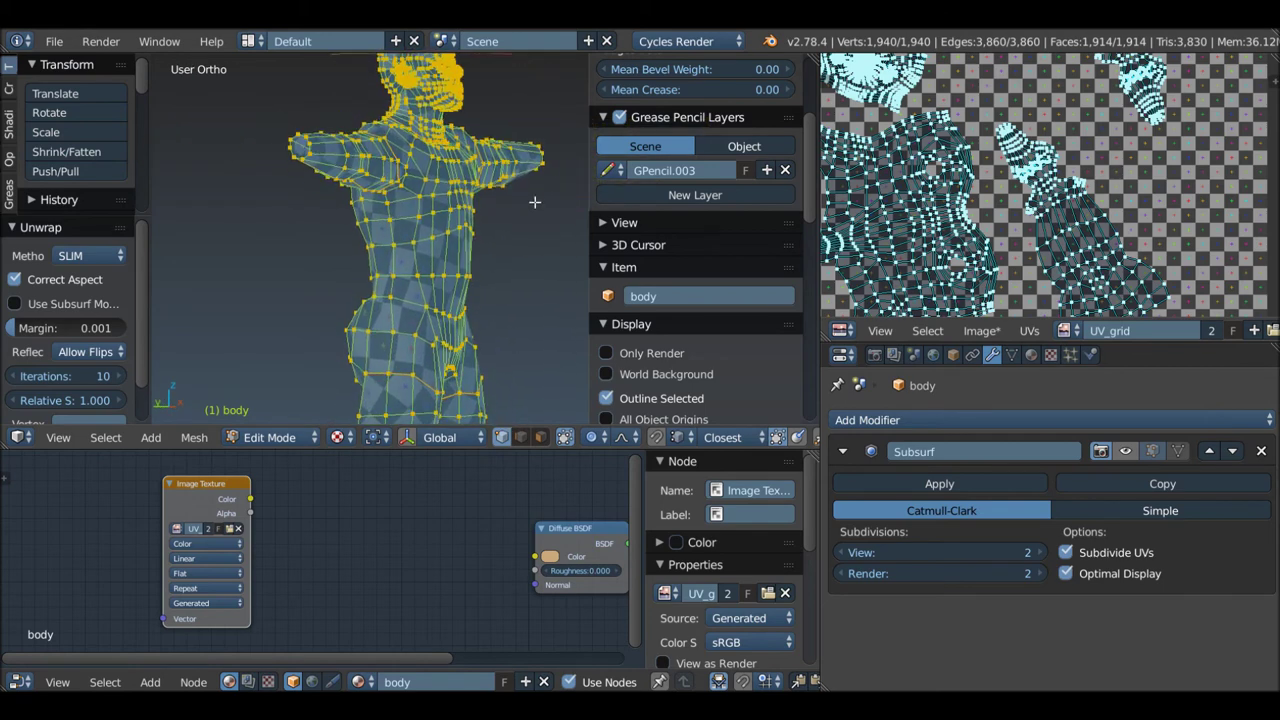
pyautogui.press('n')
pyautogui.moveTo(476, 215)
pyautogui.mouseDown(button='middle')
pyautogui.moveTo(490, 202)
pyautogui.moveTo(525, 212)
pyautogui.mouseUp(button='middle')
pyautogui.press('Tab')
pyautogui.click(505, 236)
pyautogui.scroll(-2, 443, 216)
# Step: Inspect the body from the side and front, then return it to Edit Mode viewing the shoulders
pyautogui.scroll(1, 464, 210)
pyautogui.moveTo(471, 213)
pyautogui.mouseDown(button='middle')
pyautogui.moveTo(377, 209)
pyautogui.moveTo(499, 159)
pyautogui.mouseUp(button='middle')
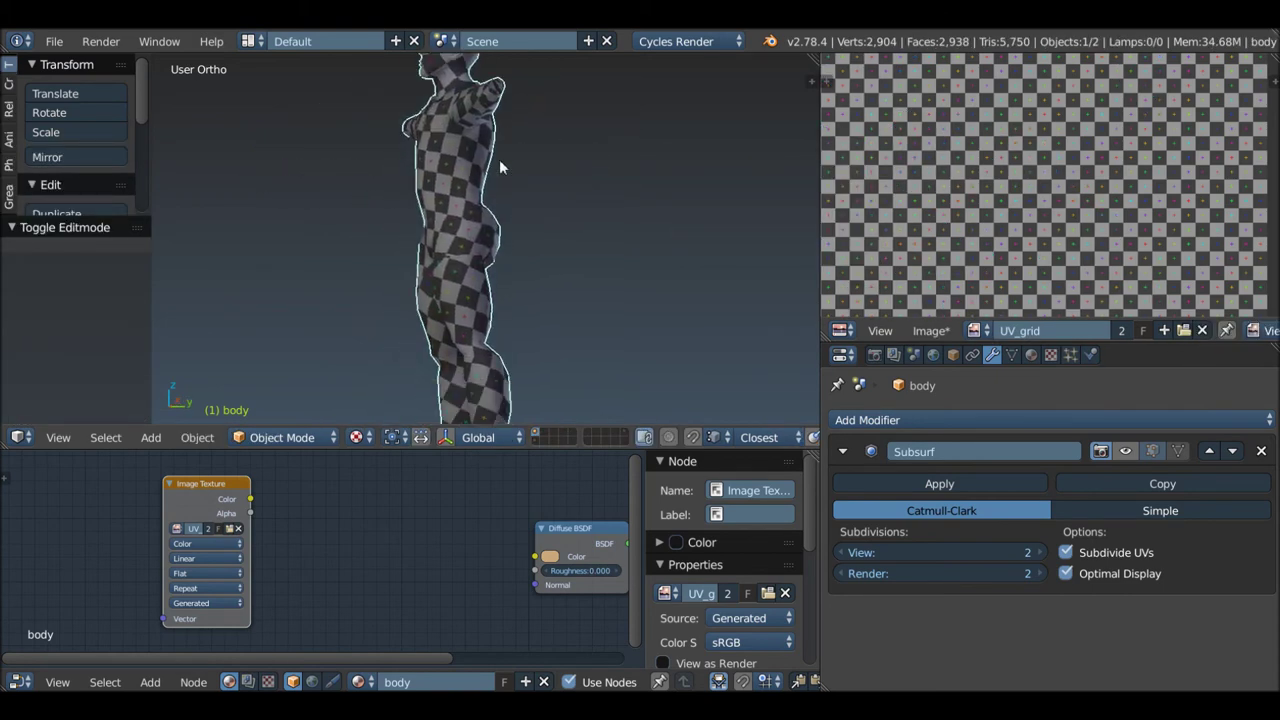
pyautogui.scroll(1, 447, 243)
pyautogui.moveTo(447, 243); pyautogui.dragTo(567, 252, button='middle')
pyautogui.scroll(1, 466, 191)
pyautogui.scroll(4, 466, 197)
pyautogui.scroll(-1, 466, 198)
pyautogui.press('Tab')
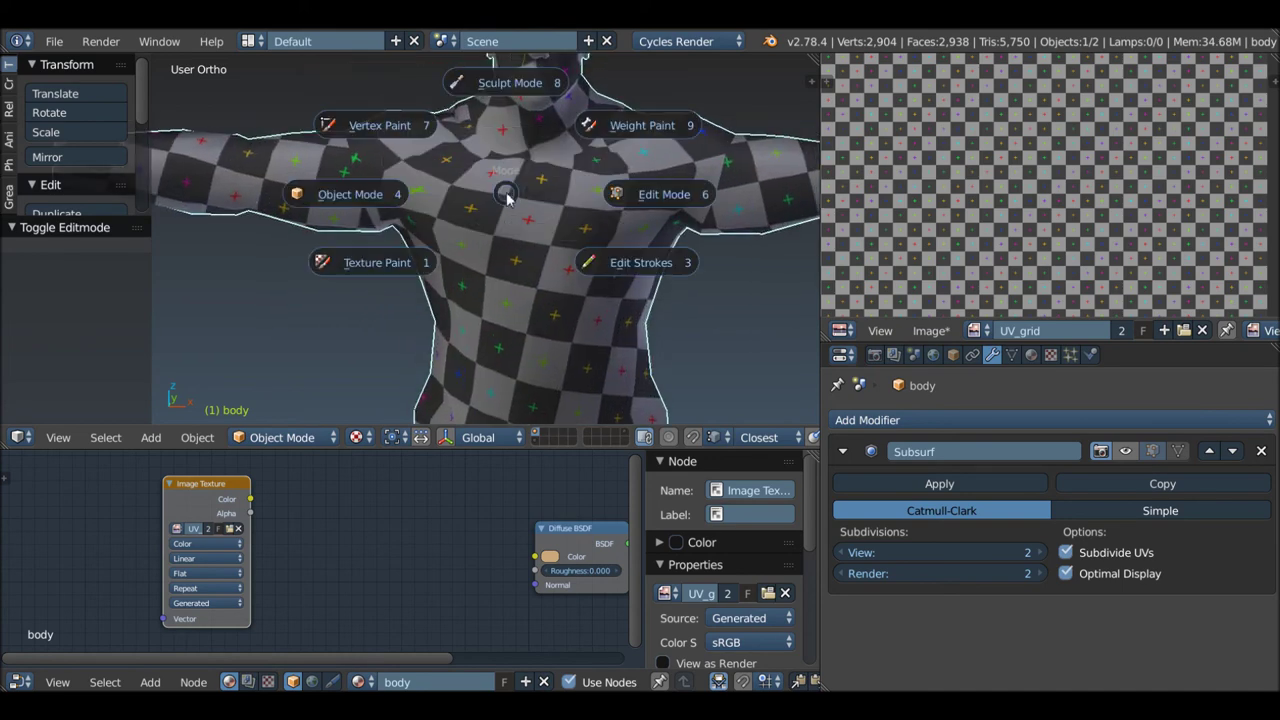
pyautogui.click(641, 201)
pyautogui.moveTo(500, 205)
pyautogui.mouseDown(button='middle')
pyautogui.moveTo(497, 240)
pyautogui.moveTo(462, 190)
pyautogui.mouseUp(button='middle')
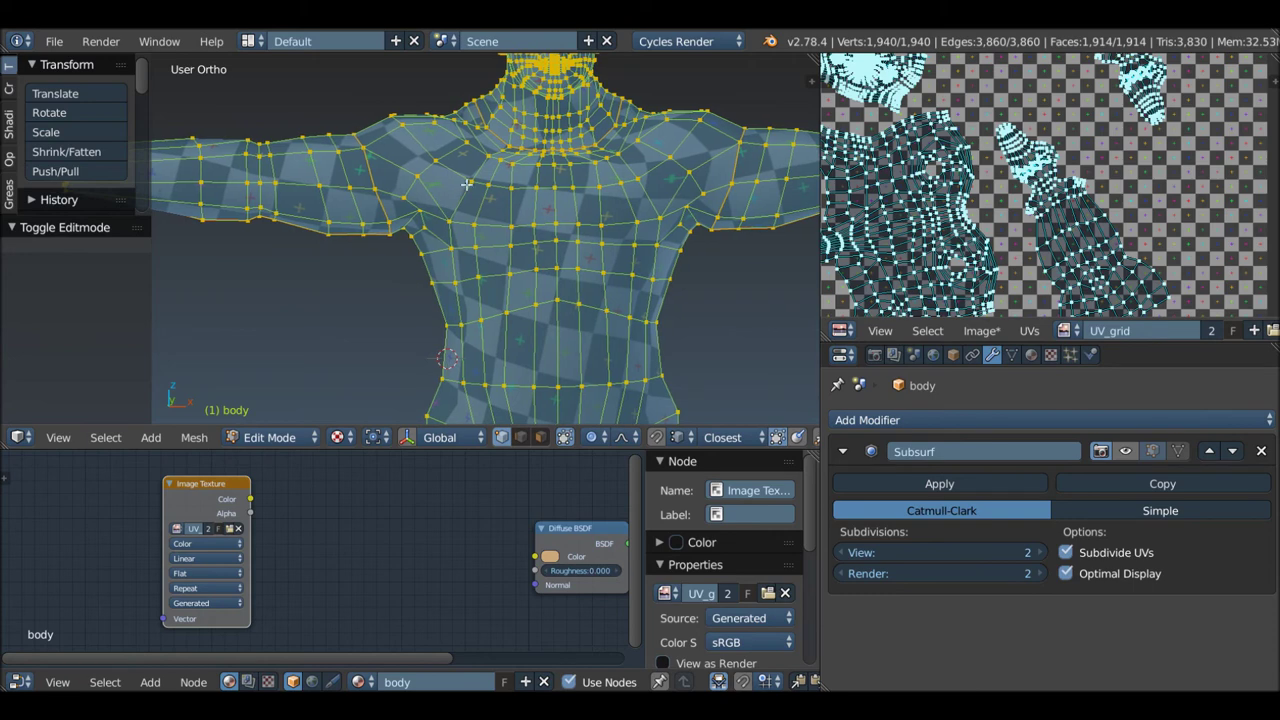
# Step: Unwrap the body again and change the unwrap method to Conformal
pyautogui.press('u')
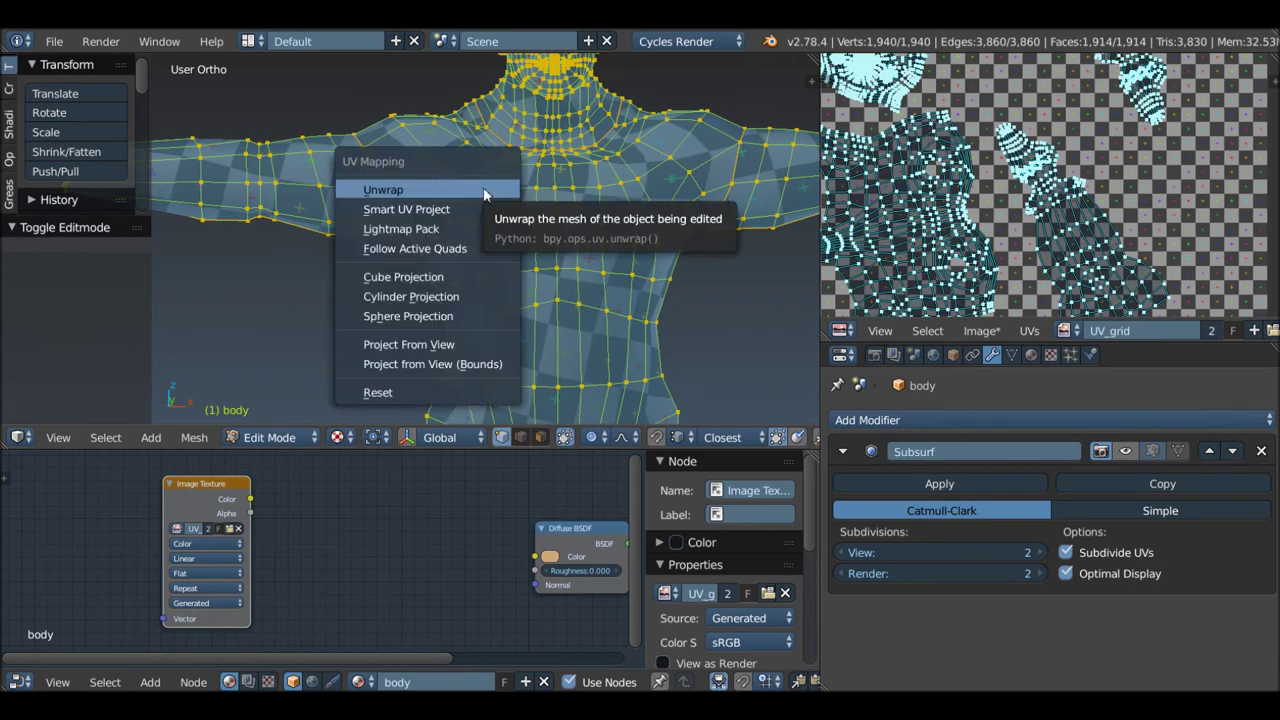
pyautogui.click(427, 188)
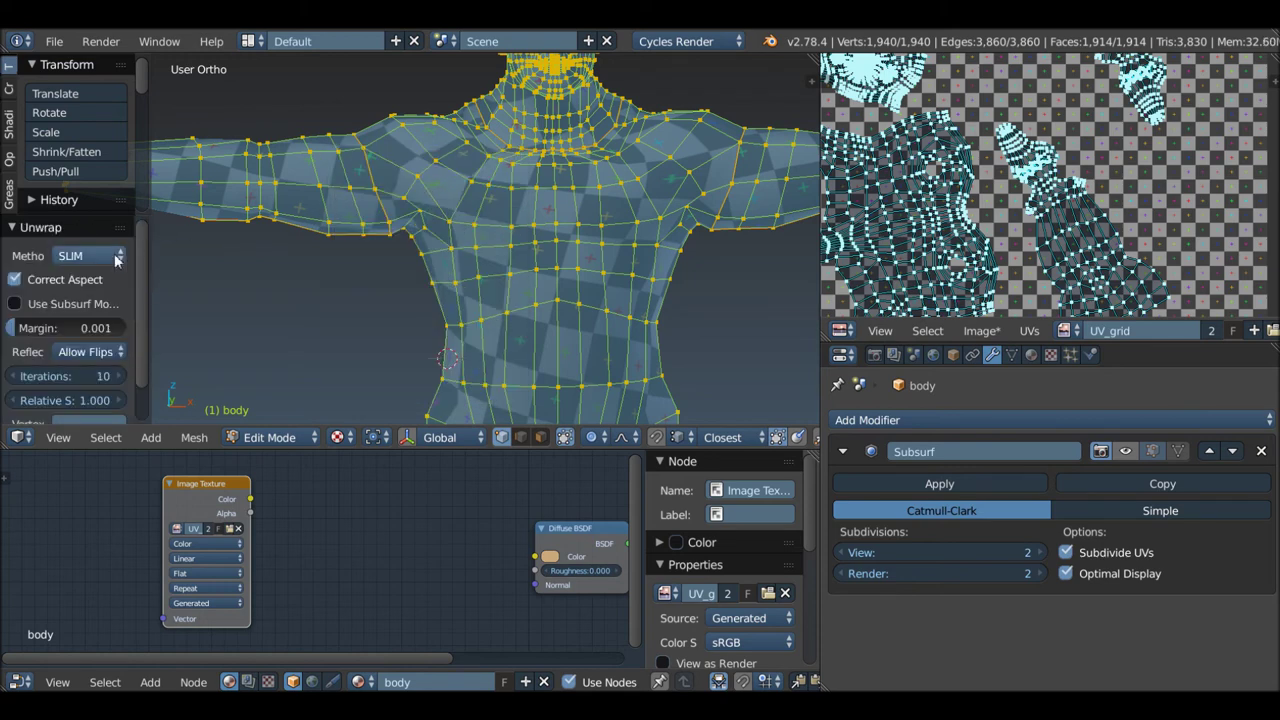
pyautogui.click(100, 256)
pyautogui.click(86, 213)
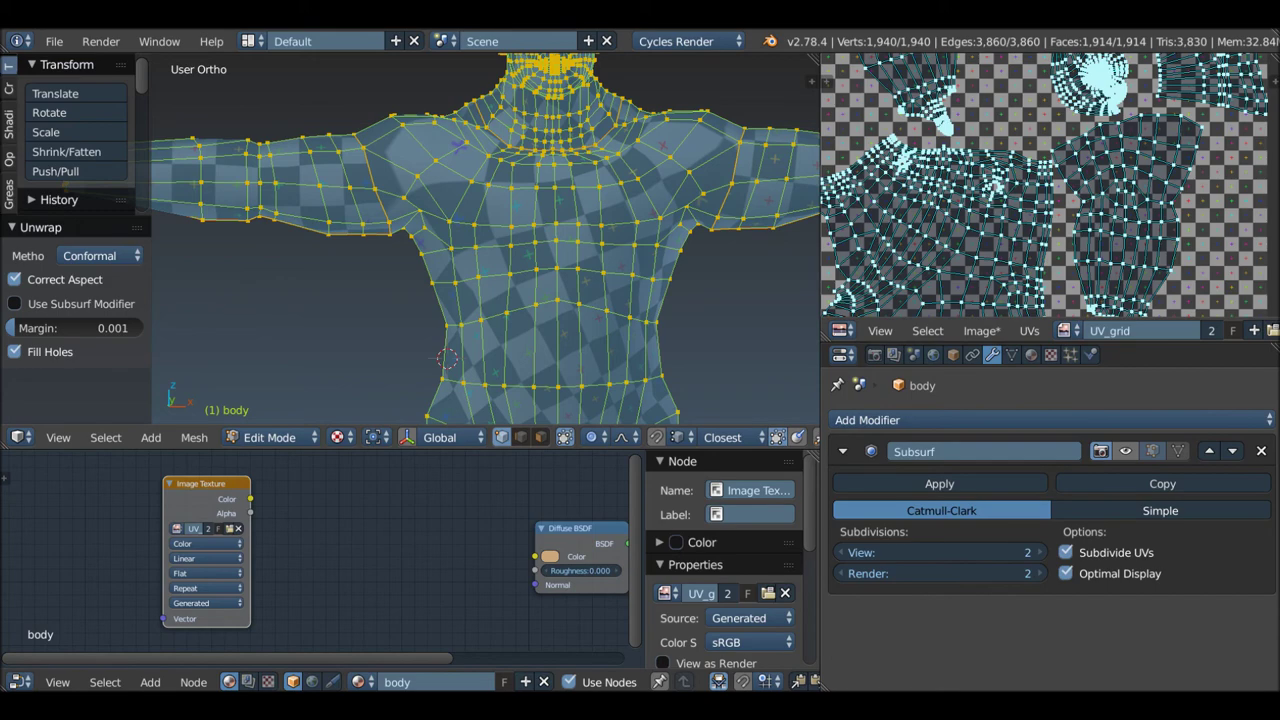
pyautogui.scroll(2, 995, 186)
pyautogui.scroll(2, 1010, 188)
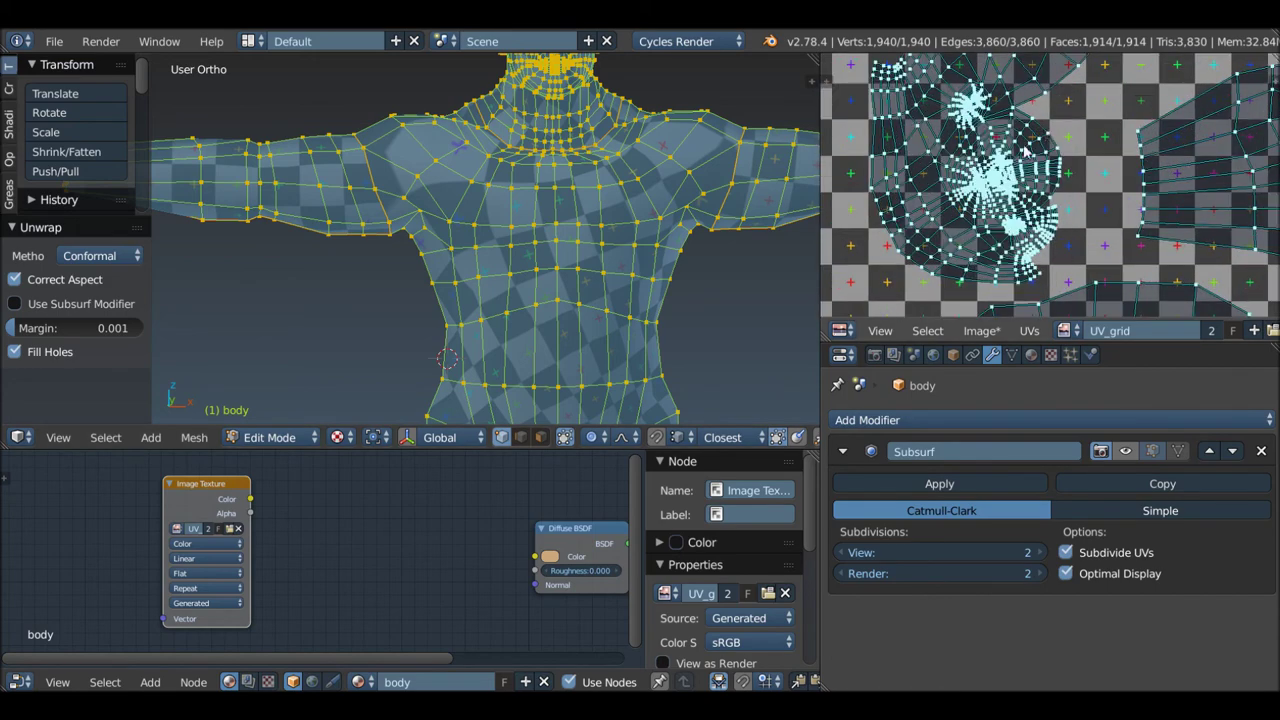
# Step: Maximize the UV editor, draw a freehand circle around the dense head island, then restore the layout
pyautogui.hotkey('ctrl', 'Up')
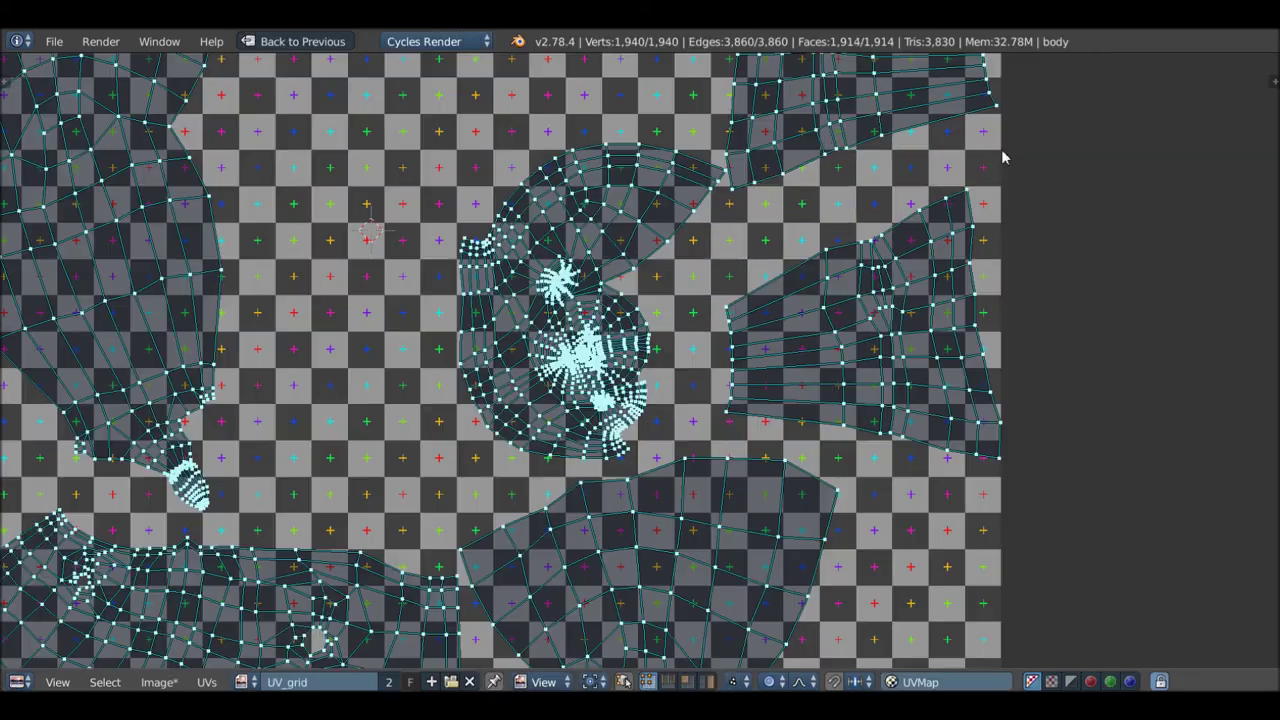
pyautogui.scroll(-2, 640, 360)
pyautogui.scroll(-1, 640, 360)
pyautogui.scroll(2, 666, 283)
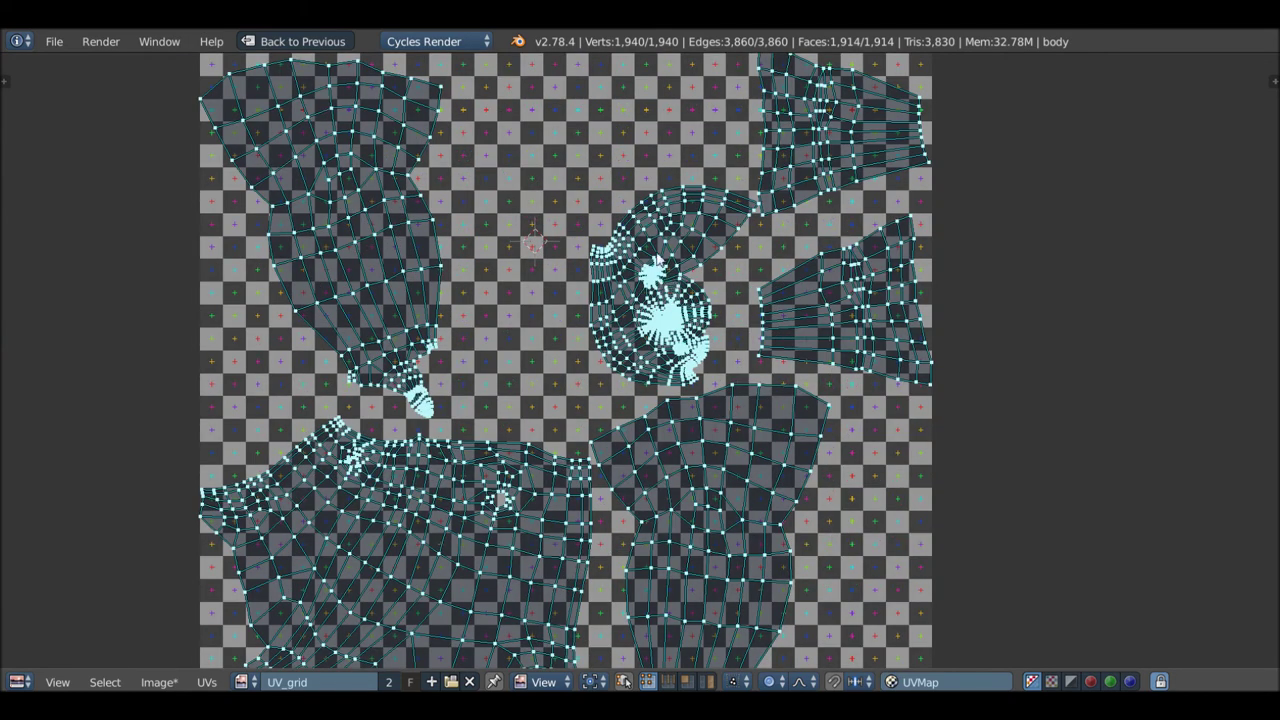
pyautogui.moveTo(668, 186)
pyautogui.mouseDown()
pyautogui.moveTo(565, 330)
pyautogui.moveTo(690, 345)
pyautogui.moveTo(612, 272)
pyautogui.moveTo(700, 270)
pyautogui.moveTo(650, 300)
pyautogui.moveTo(665, 342)
pyautogui.mouseUp()
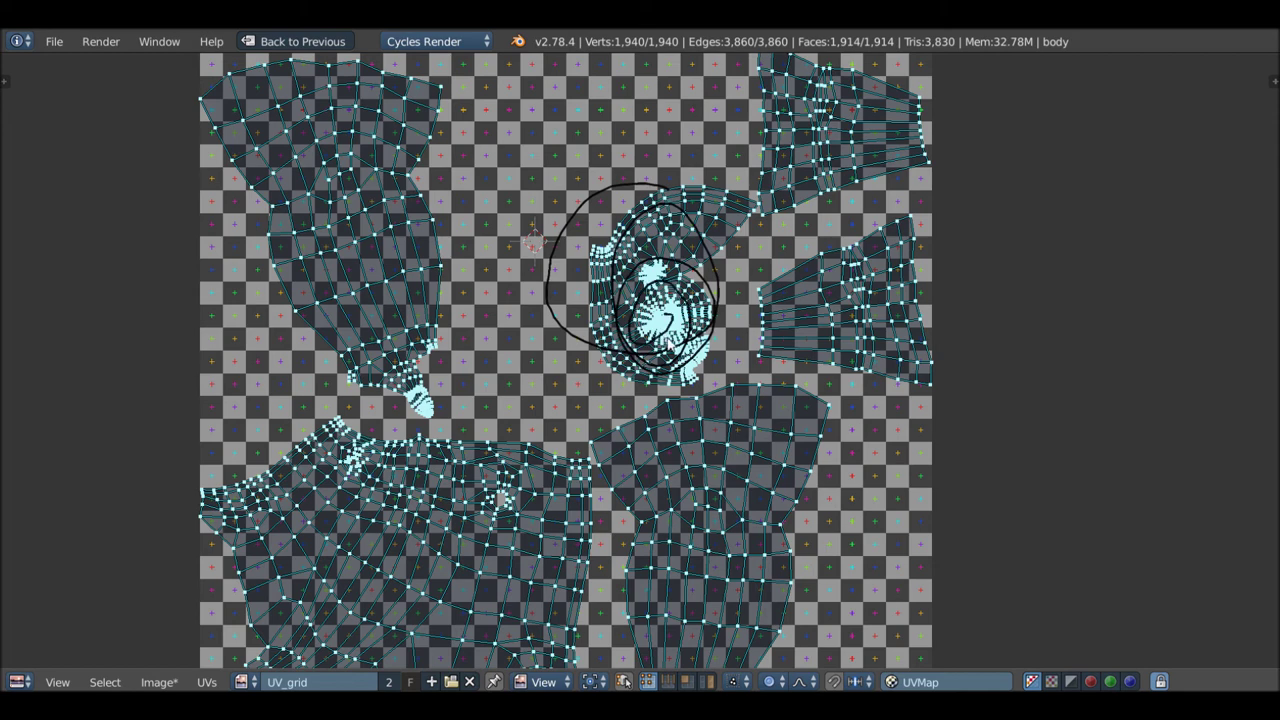
pyautogui.hotkey('ctrl', 'Up')
pyautogui.scroll(-4, 602, 308)
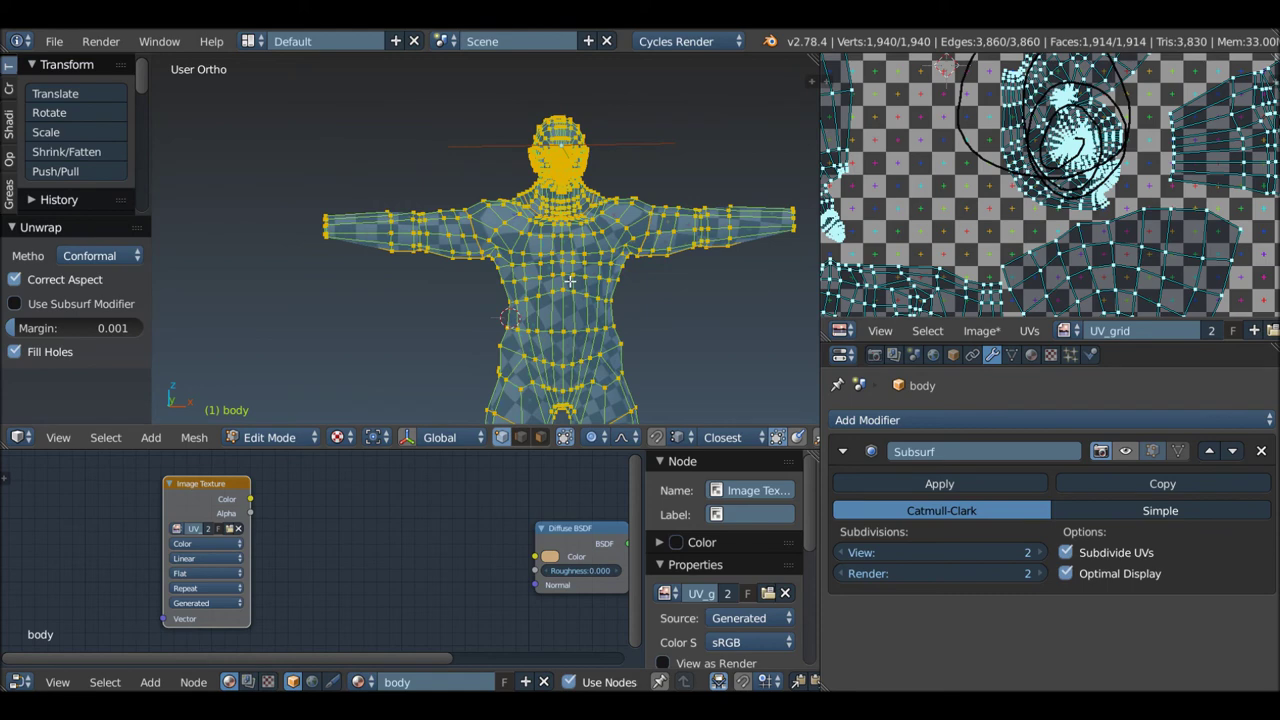
# Step: Re-unwrap with Angle Based and loop a freehand note around the dense UV cluster
pyautogui.click(100, 256)
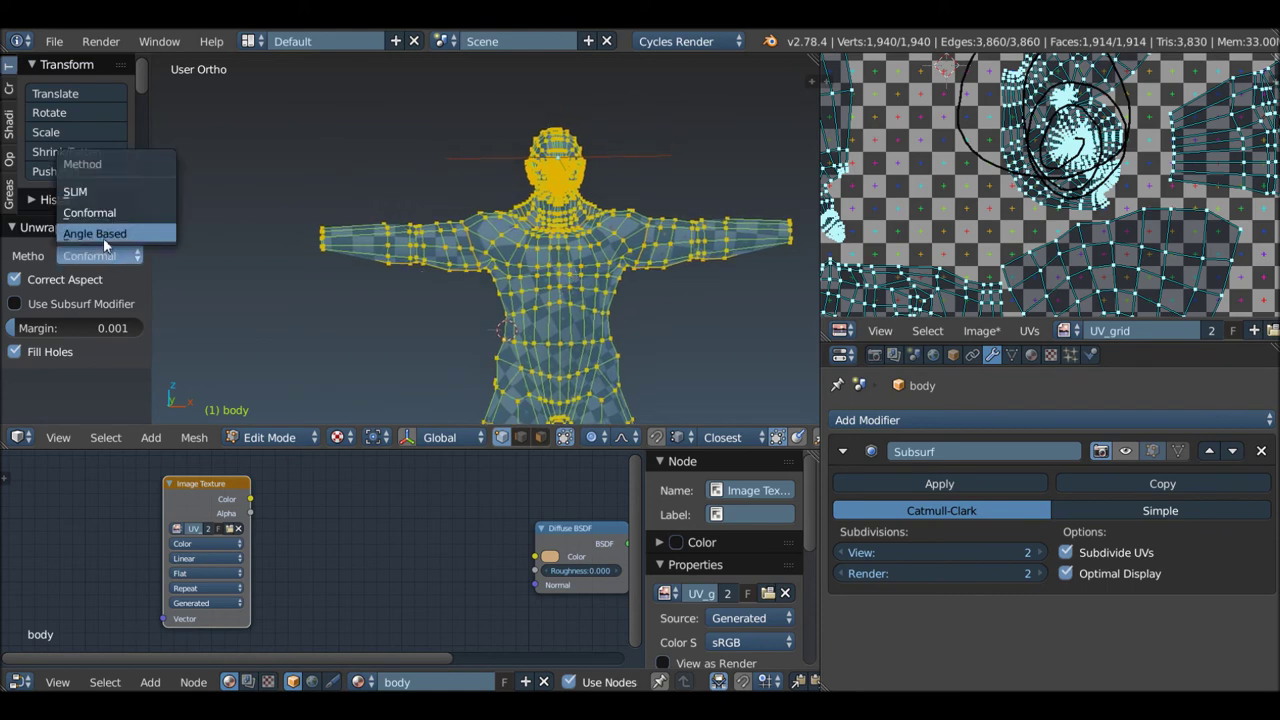
pyautogui.click(103, 235)
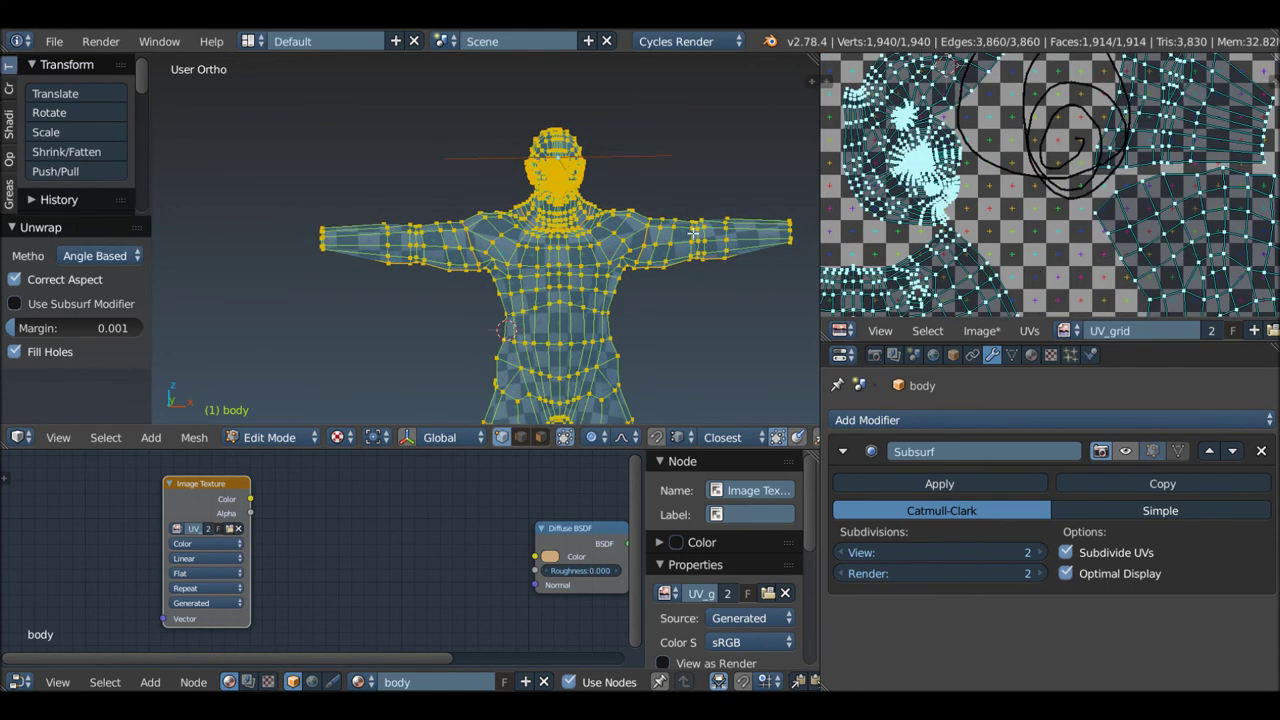
pyautogui.scroll(3, 968, 183)
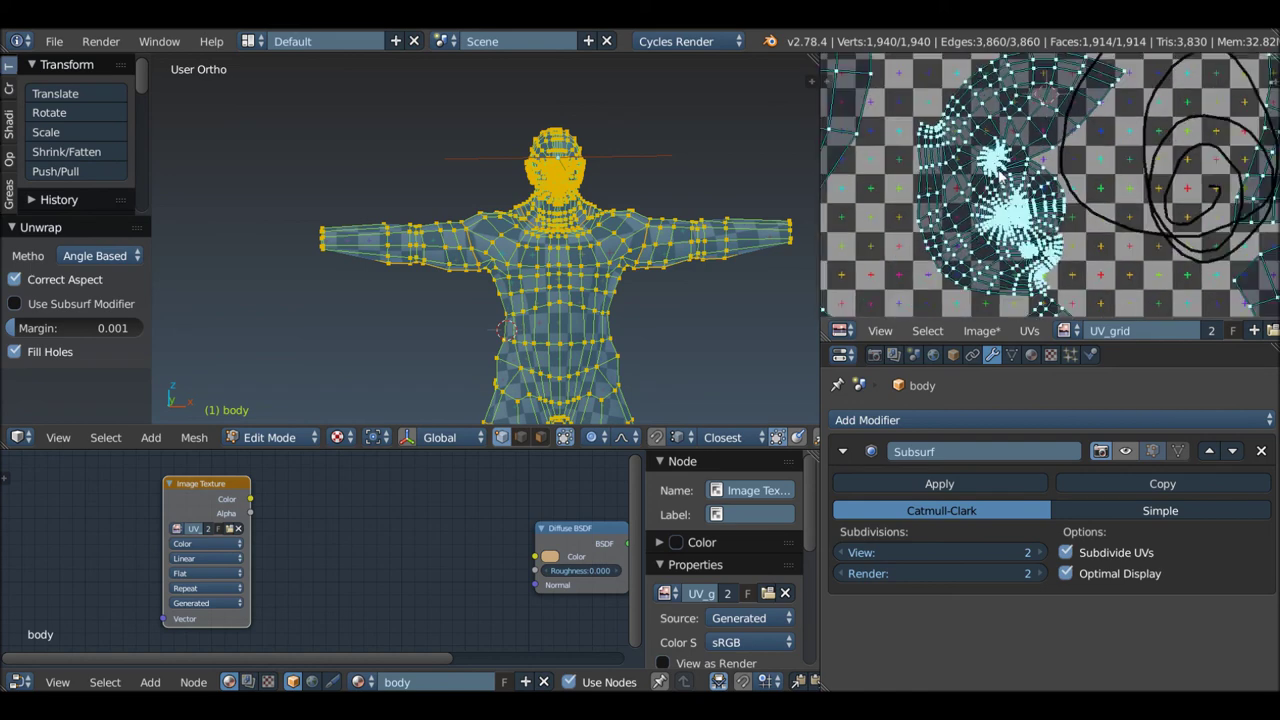
pyautogui.scroll(-2, 1000, 175)
pyautogui.moveTo(1005, 166); pyautogui.dragTo(976, 230)
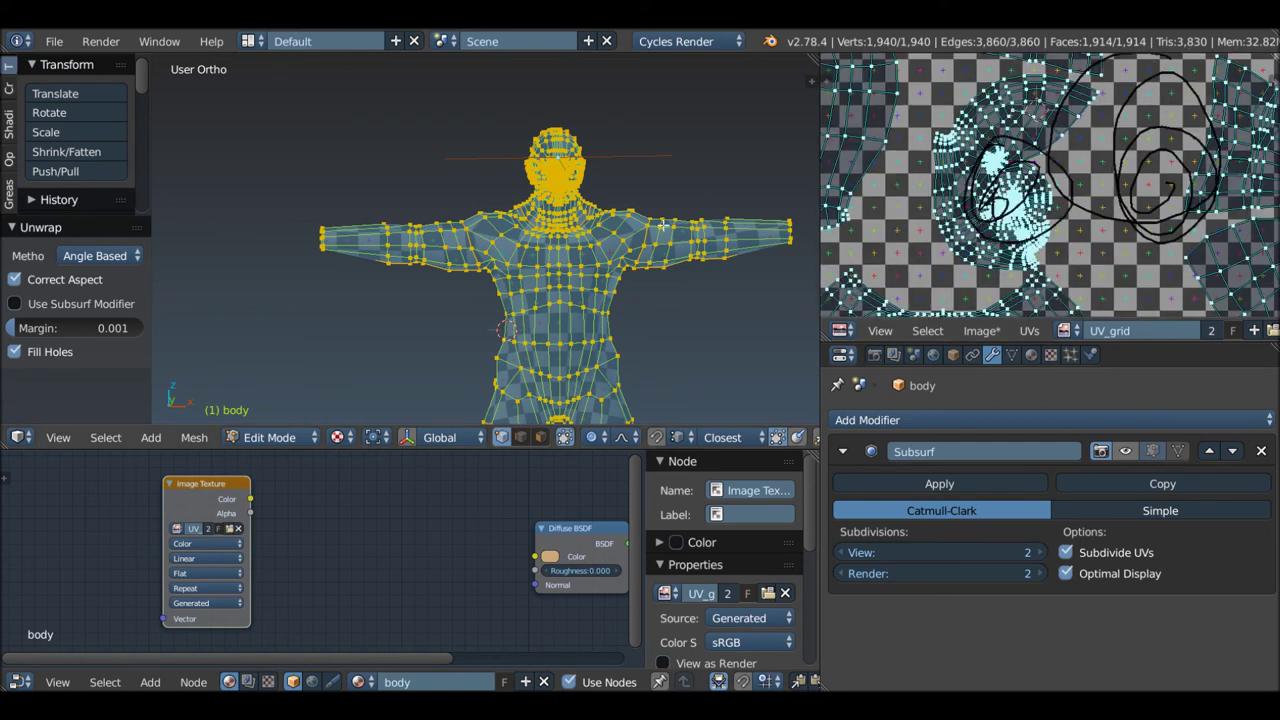
# Step: Switch the unwrap method back to SLIM
pyautogui.click(106, 256)
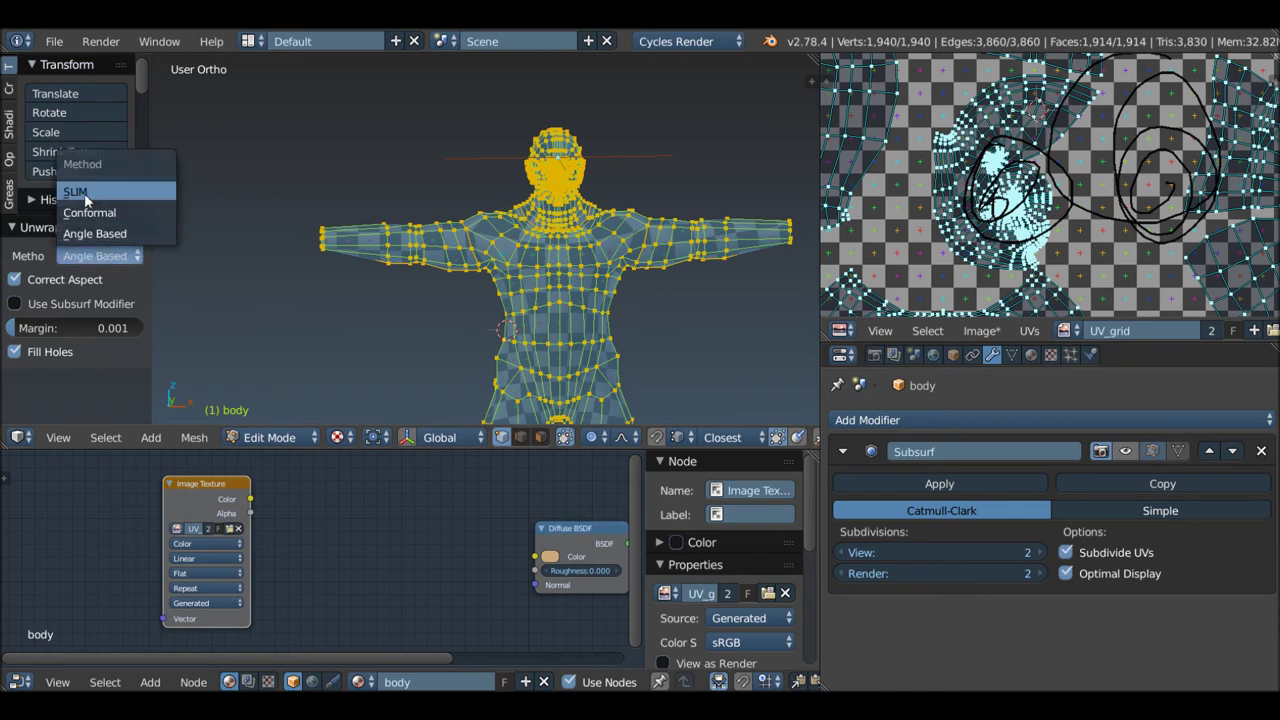
pyautogui.click(85, 195)
pyautogui.scroll(-1, 910, 195)
pyautogui.scroll(-1, 910, 195)
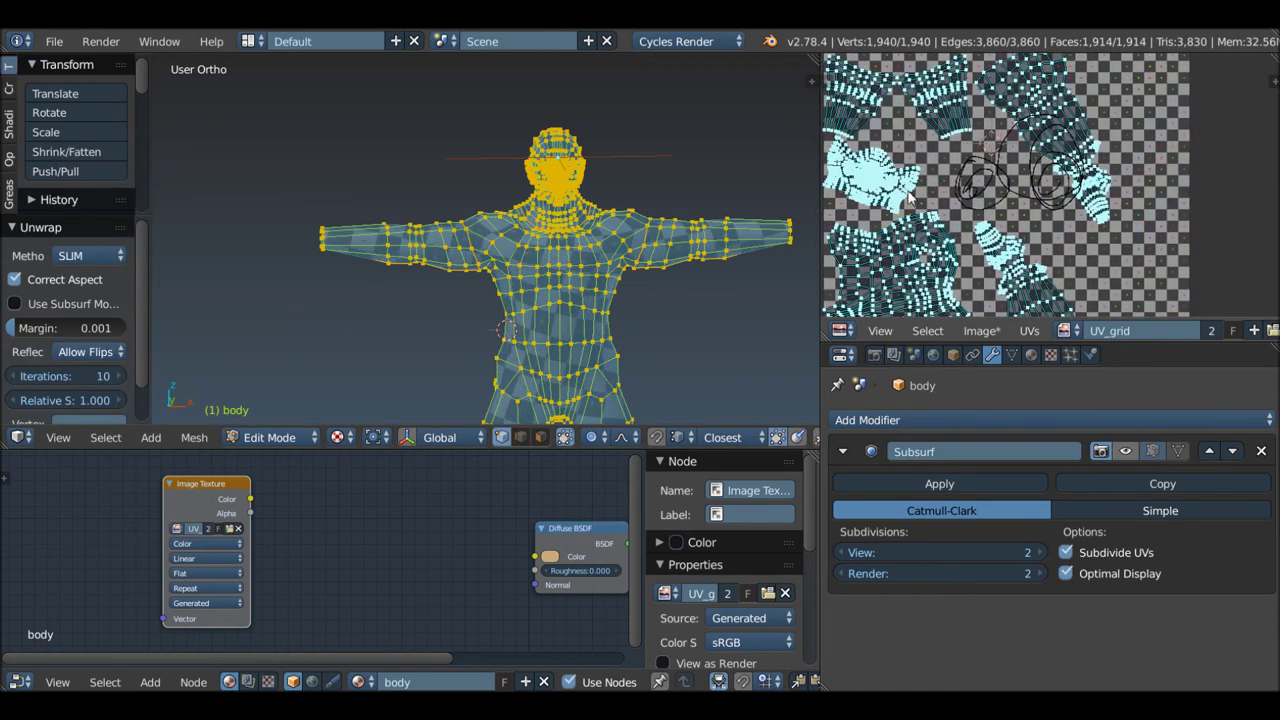
# Step: Delete the grease pencil colour to clear the scribbles, then inspect the UVs maximized
pyautogui.press('n')
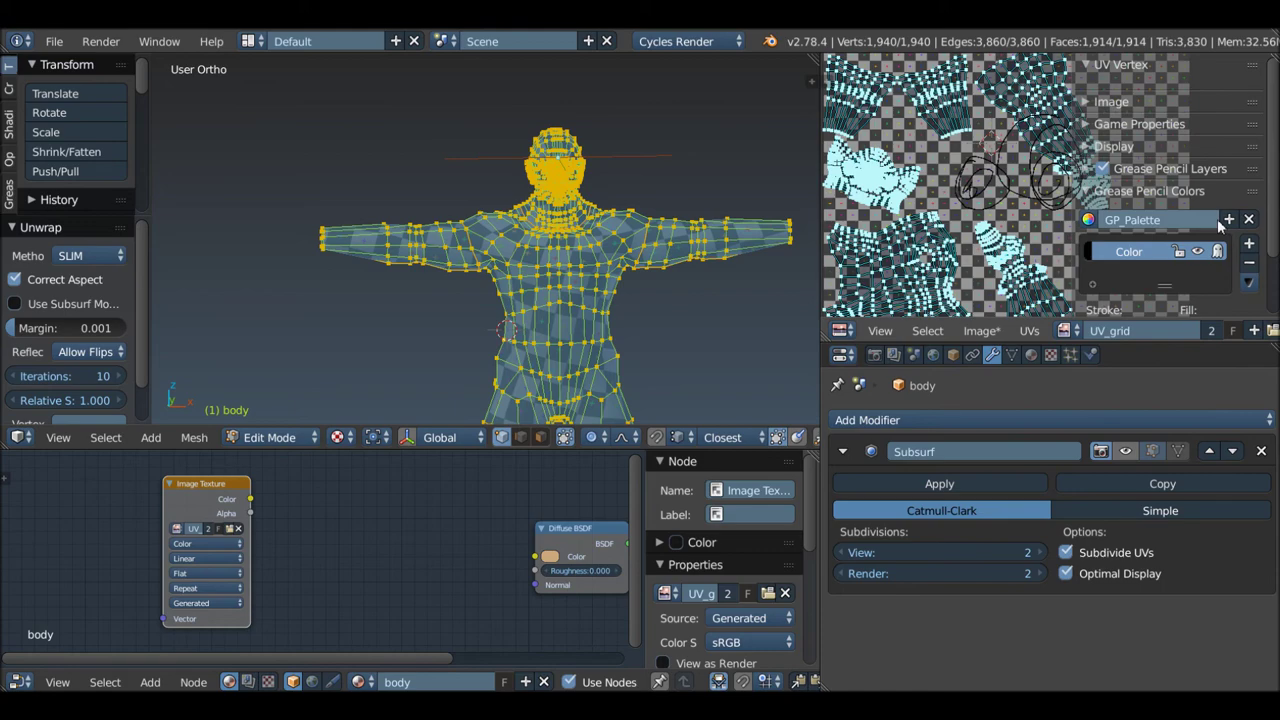
pyautogui.click(1248, 262)
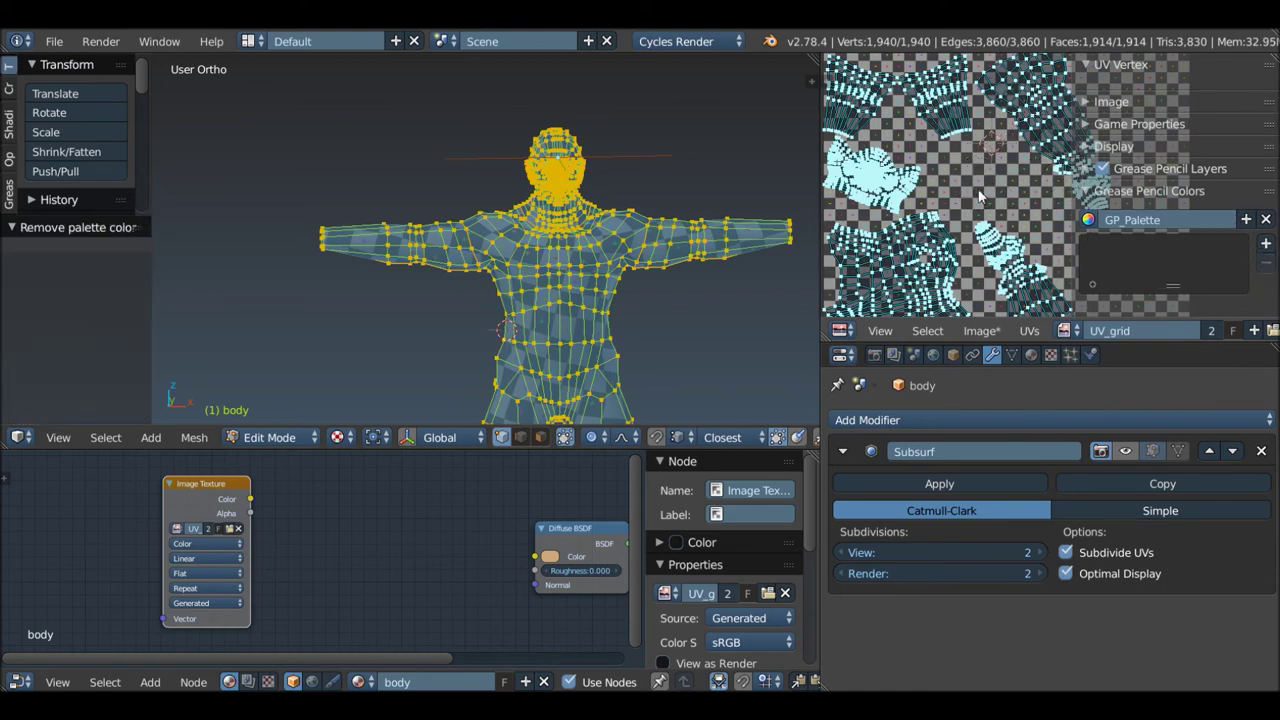
pyautogui.press('n')
pyautogui.hotkey('shift', 'space')
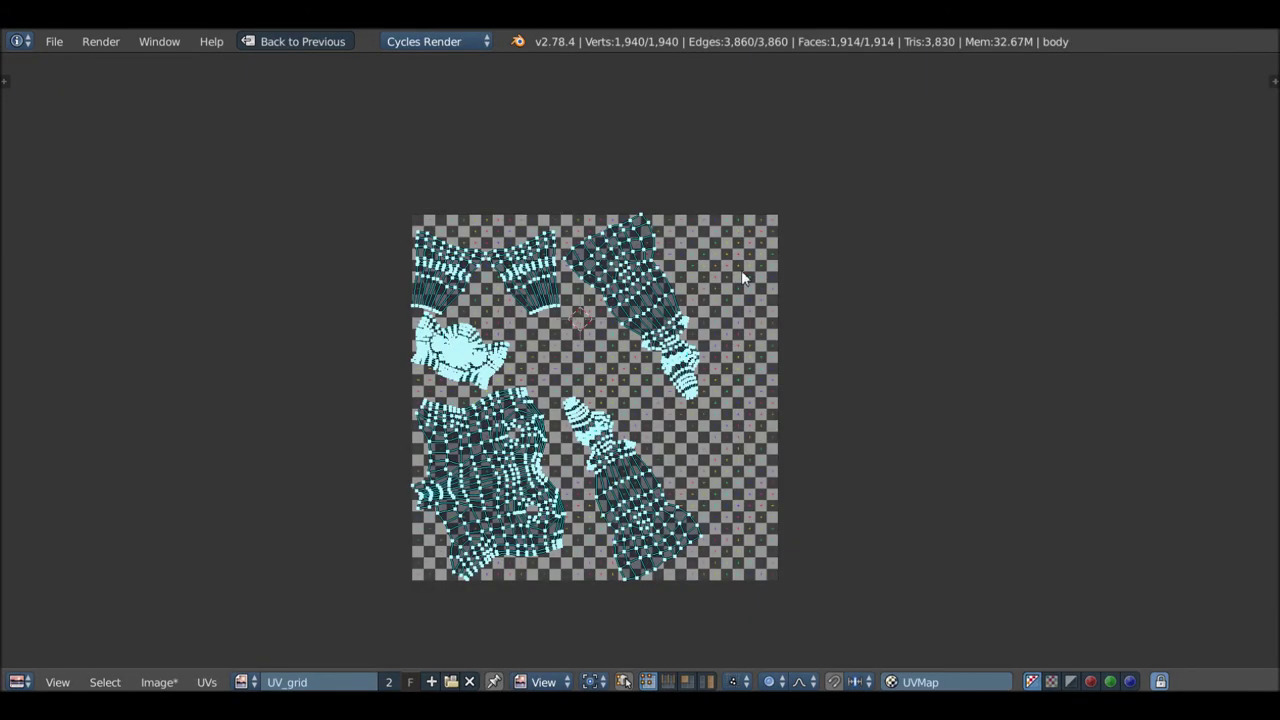
pyautogui.scroll(5, 741, 270)
pyautogui.scroll(2, 852, 282)
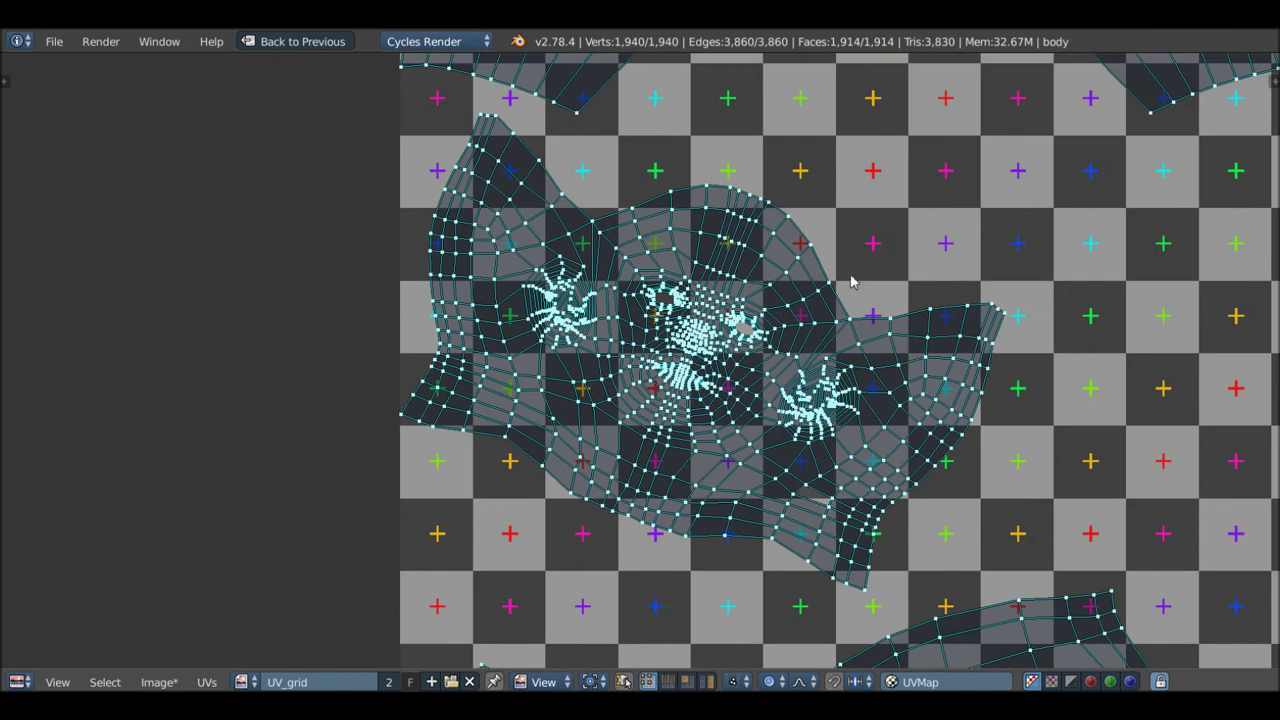
pyautogui.scroll(-3, 673, 360)
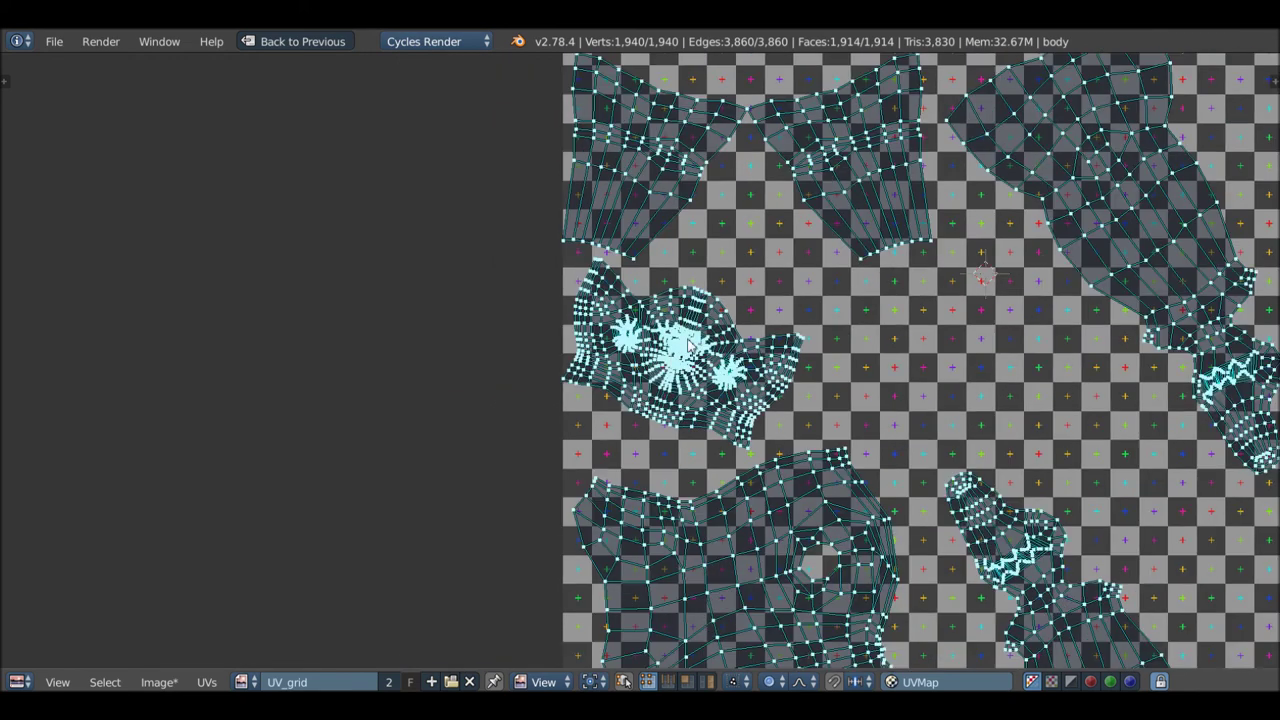
pyautogui.scroll(-2, 690, 340)
pyautogui.hotkey('ctrl', 'Up')
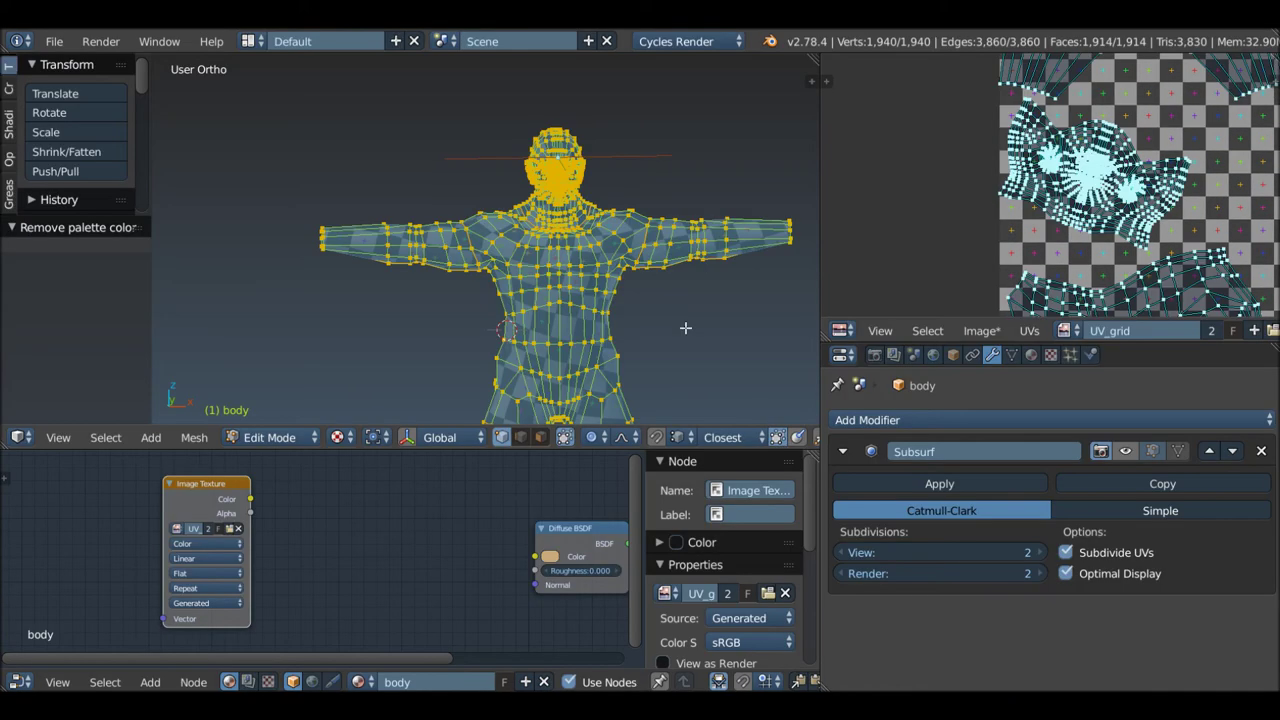
# Step: Zoom out to show the whole body and switch to Front view with Numpad 1
pyautogui.keyDown('shift'); pyautogui.moveTo(397, 261); pyautogui.dragTo(350, 161, button='middle'); pyautogui.keyUp('shift')
pyautogui.scroll(-1, 496, 217)
pyautogui.scroll(-1, 496, 217)
pyautogui.scroll(-1, 496, 217)
pyautogui.scroll(-1, 496, 217)
pyautogui.scroll(-1, 496, 217)
pyautogui.moveTo(563, 243)
pyautogui.mouseDown(button='middle')
pyautogui.moveTo(355, 223)
pyautogui.moveTo(563, 227)
pyautogui.mouseUp(button='middle')
pyautogui.scroll(-1, 537, 241)
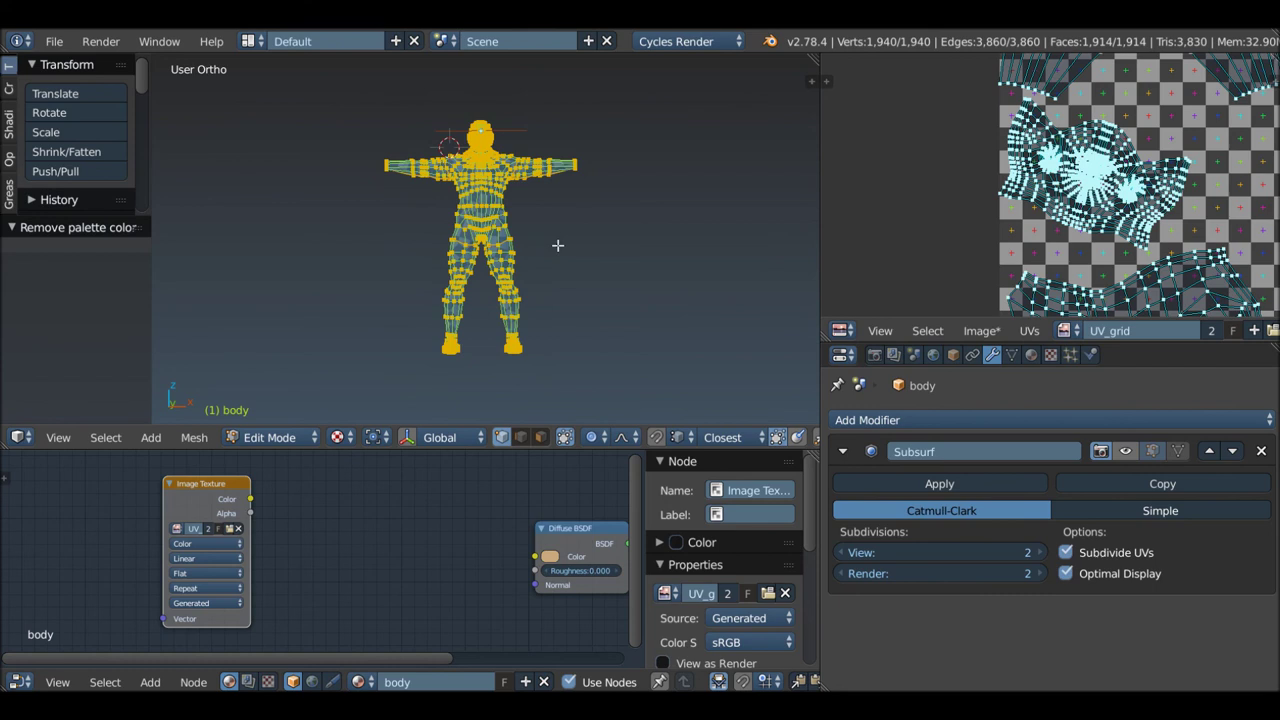
pyautogui.scroll(3, 599, 198)
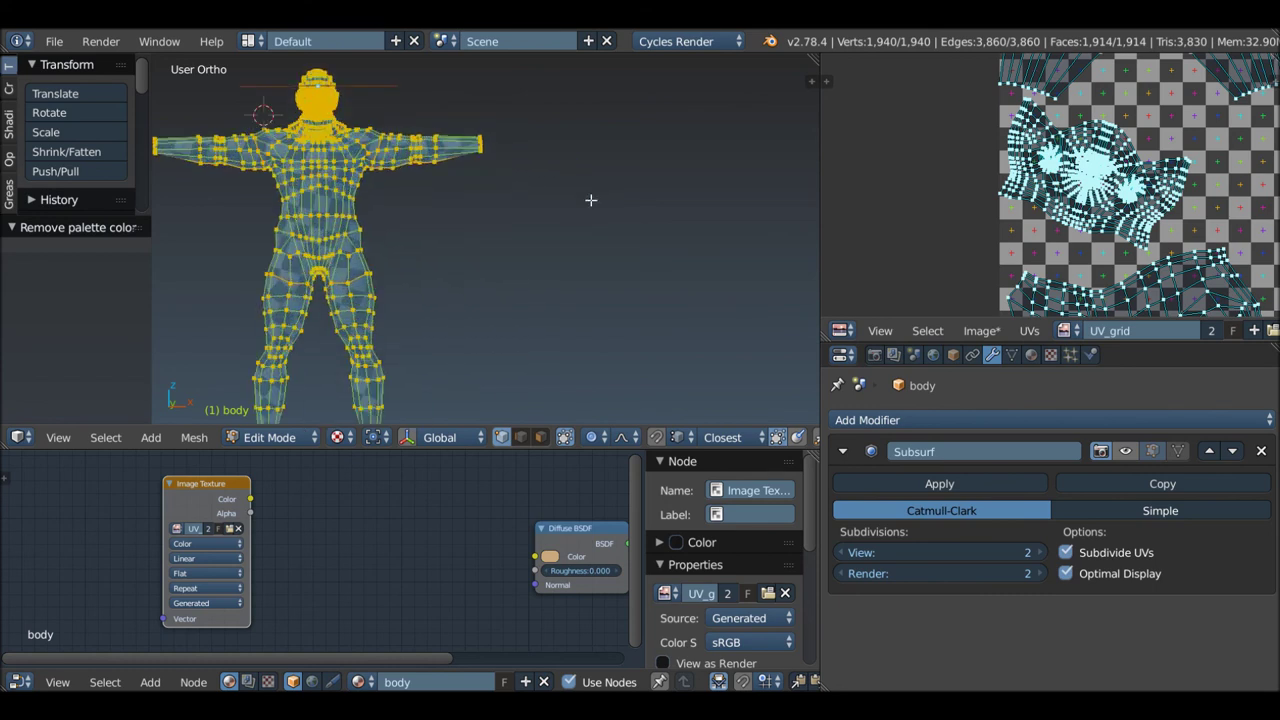
pyautogui.press('KP_1')
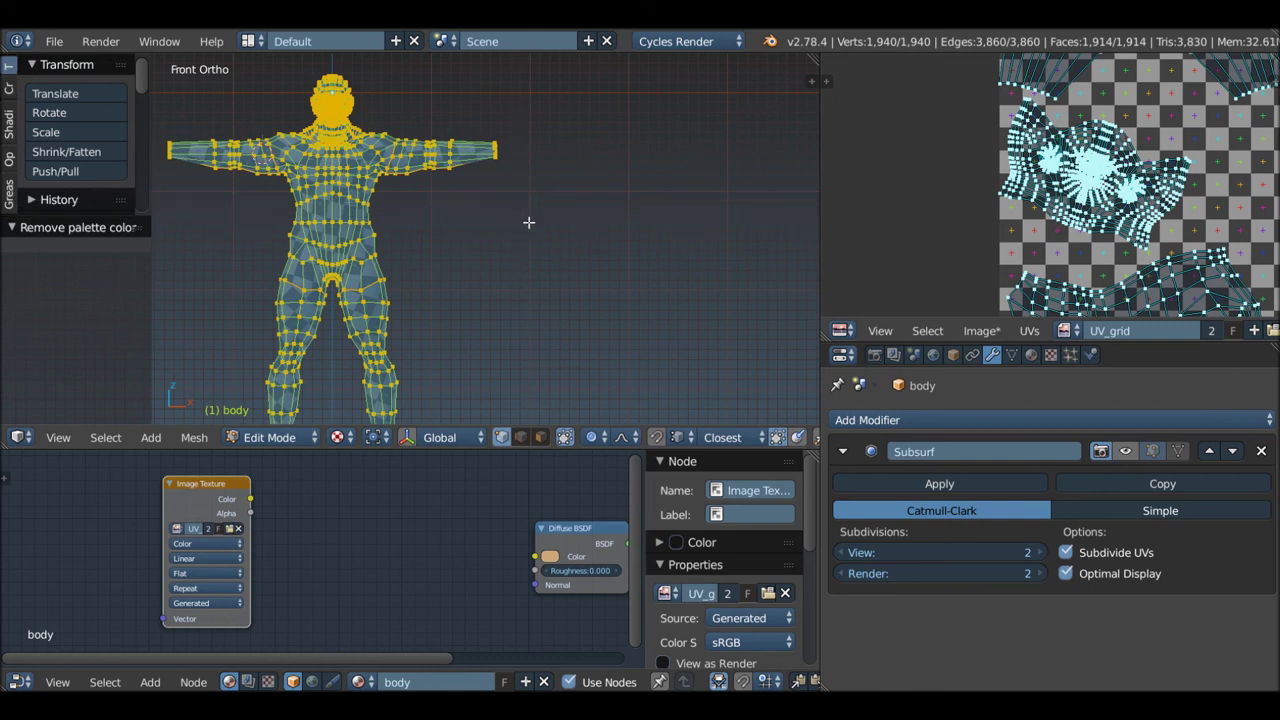
# Step: Handwrite 'BLENDER ON' and 'WITH SLIM' beside the body
pyautogui.moveTo(528, 202); pyautogui.dragTo(508, 230)
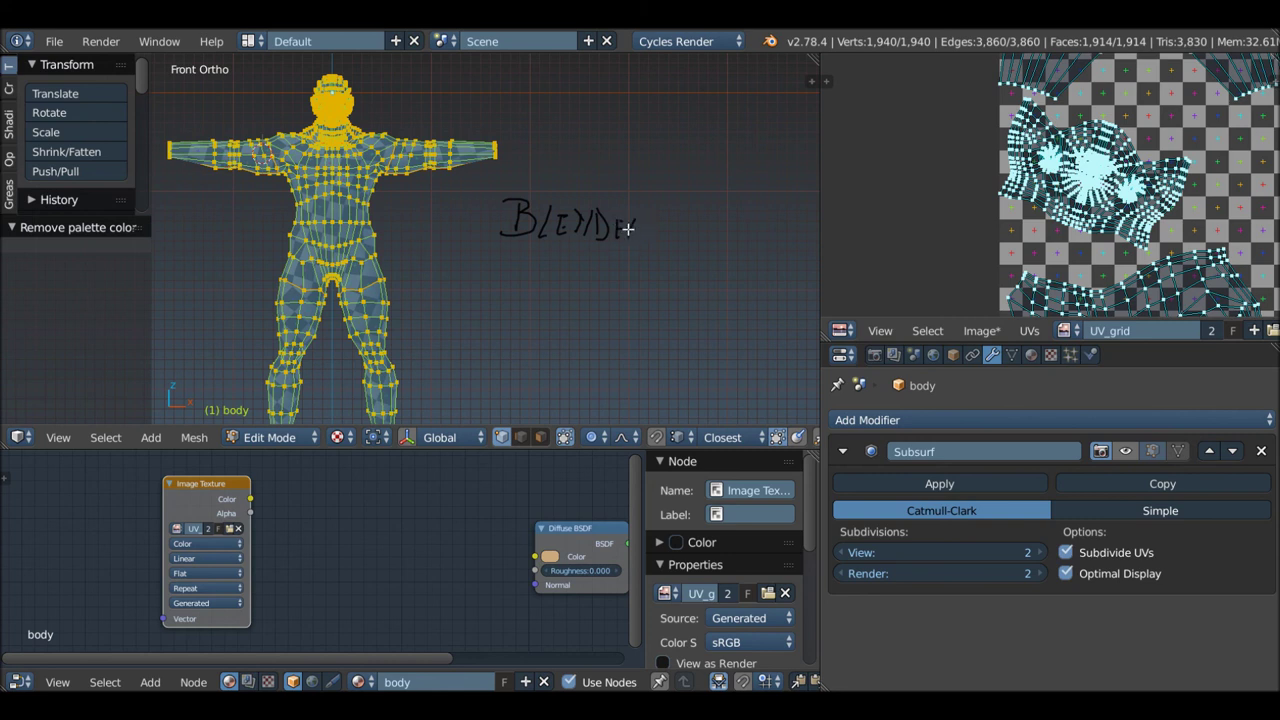
pyautogui.moveTo(676, 222)
pyautogui.mouseDown()
pyautogui.moveTo(716, 228)
pyautogui.moveTo(722, 256)
pyautogui.mouseUp()
pyautogui.moveTo(575, 271)
pyautogui.mouseDown()
pyautogui.moveTo(571, 286)
pyautogui.moveTo(594, 304)
pyautogui.moveTo(746, 318)
pyautogui.mouseUp()
pyautogui.click(595, 273)
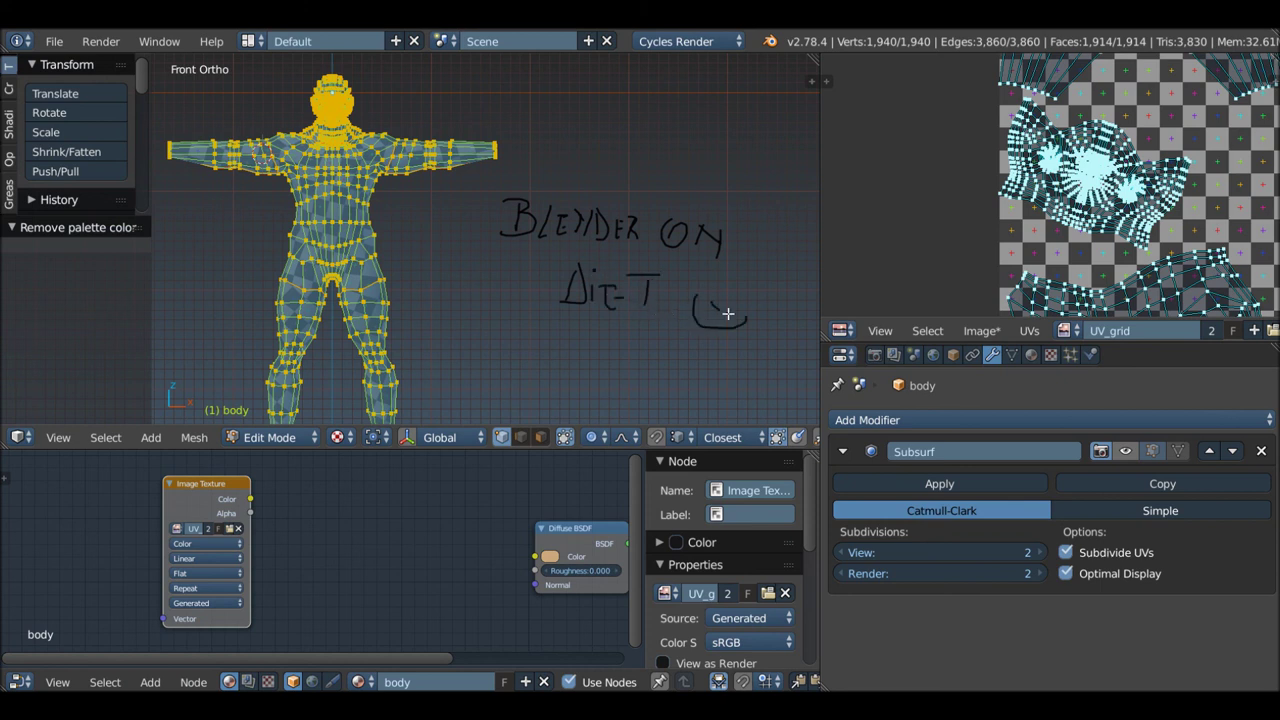
pyautogui.moveTo(532, 350)
pyautogui.mouseDown()
pyautogui.moveTo(567, 340)
pyautogui.moveTo(581, 362)
pyautogui.moveTo(600, 362)
pyautogui.moveTo(618, 336)
pyautogui.moveTo(625, 364)
pyautogui.mouseUp()
pyautogui.moveTo(624, 352)
pyautogui.mouseDown()
pyautogui.moveTo(644, 350)
pyautogui.moveTo(642, 366)
pyautogui.moveTo(670, 377)
pyautogui.moveTo(768, 380)
pyautogui.mouseUp()
pyautogui.scroll(-1, 628, 342)
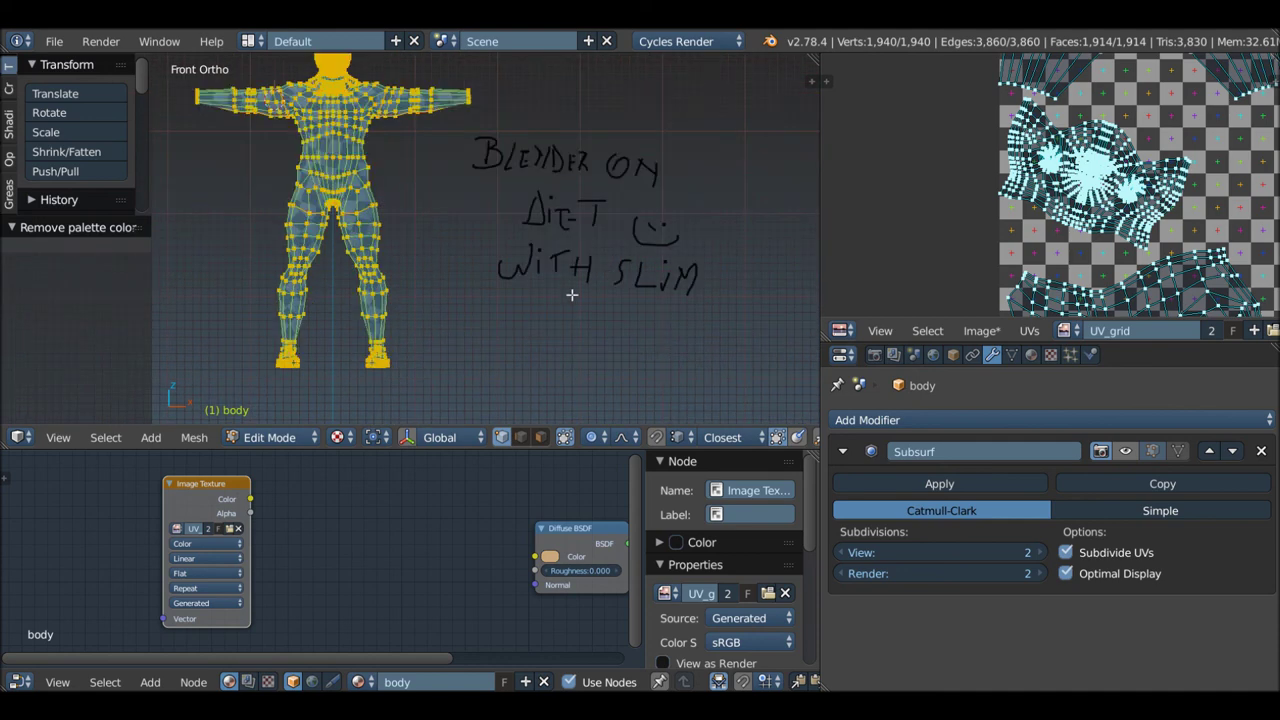
# Step: Handwrite the thank-you line 'THx To sketch' below, starting a further line with 'AR'
pyautogui.moveTo(473, 318); pyautogui.dragTo(500, 316)
pyautogui.moveTo(486, 318)
pyautogui.mouseDown()
pyautogui.moveTo(488, 345)
pyautogui.moveTo(508, 344)
pyautogui.mouseUp()
pyautogui.moveTo(506, 332)
pyautogui.mouseDown()
pyautogui.moveTo(522, 330)
pyautogui.moveTo(528, 346)
pyautogui.mouseUp()
pyautogui.moveTo(534, 330)
pyautogui.mouseDown()
pyautogui.moveTo(544, 344)
pyautogui.moveTo(593, 320)
pyautogui.mouseUp()
pyautogui.moveTo(592, 338); pyautogui.dragTo(640, 355)
pyautogui.moveTo(650, 355); pyautogui.dragTo(684, 346)
pyautogui.moveTo(696, 332)
pyautogui.mouseDown()
pyautogui.moveTo(698, 354)
pyautogui.moveTo(712, 354)
pyautogui.mouseUp()
pyautogui.moveTo(722, 330)
pyautogui.mouseDown()
pyautogui.moveTo(730, 354)
pyautogui.moveTo(798, 372)
pyautogui.mouseUp()
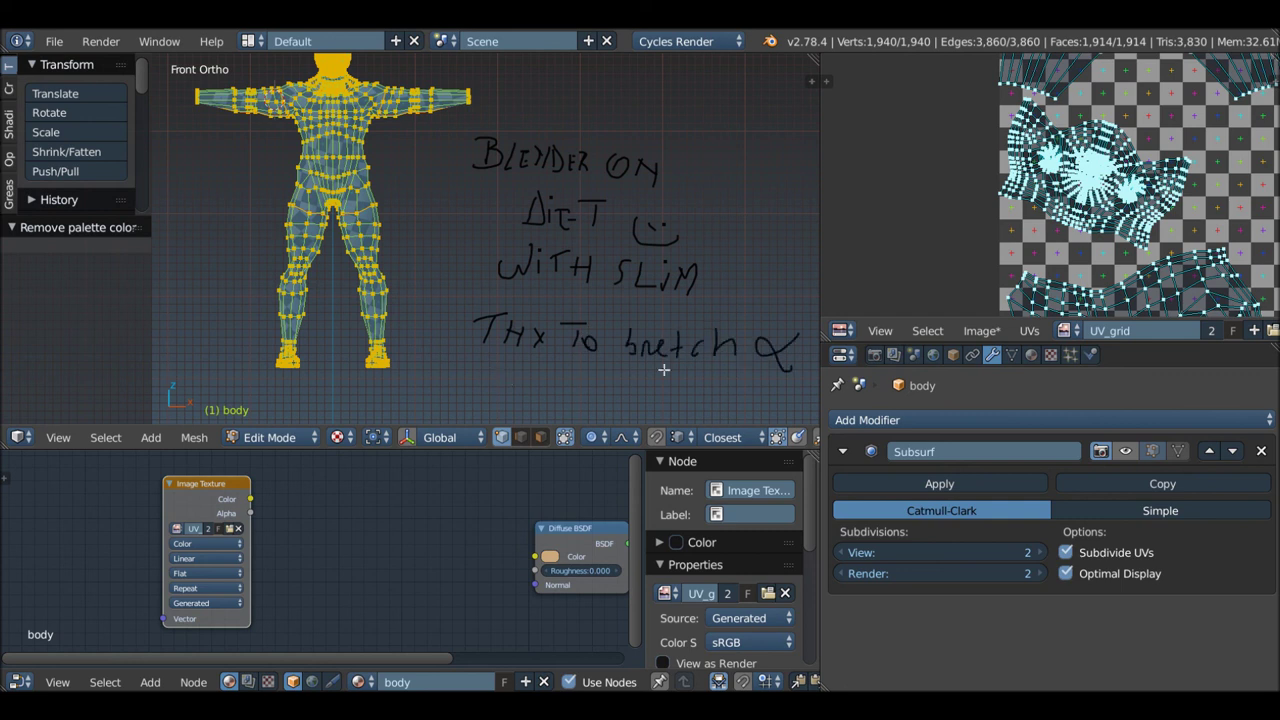
pyautogui.moveTo(479, 392); pyautogui.dragTo(490, 374)
pyautogui.moveTo(480, 386); pyautogui.dragTo(549, 396)
pyautogui.moveTo(550, 372); pyautogui.dragTo(569, 396)
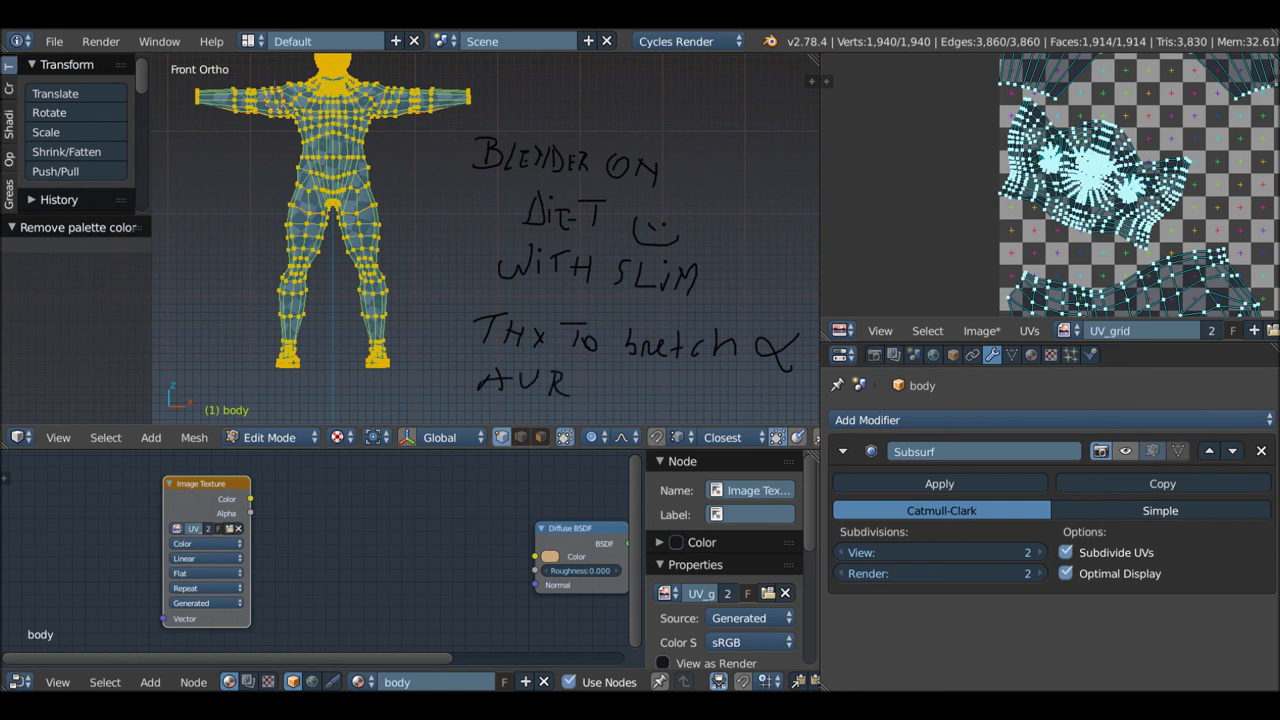